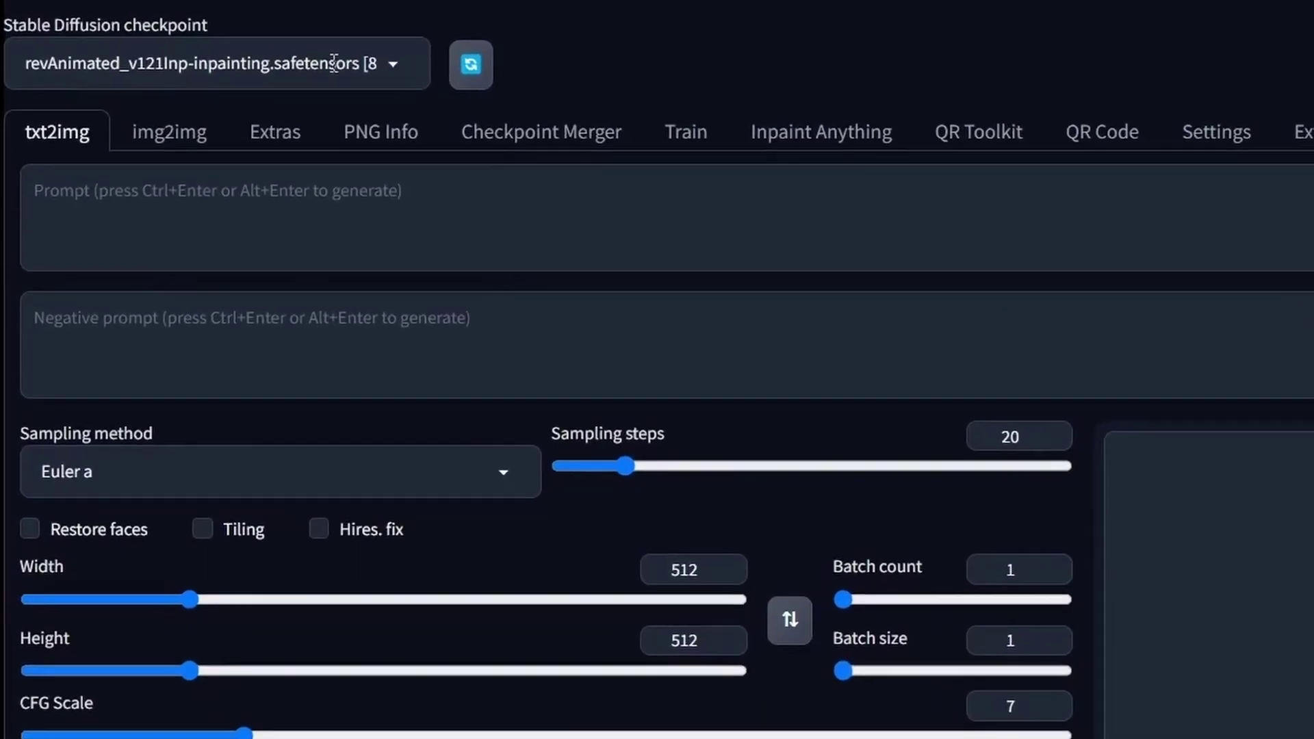
# Step: Keep the revAnimated inpainting checkpoint and load the Deadpool and Wolverine photo into img2img Inpaint
pyautogui.click(201, 42)
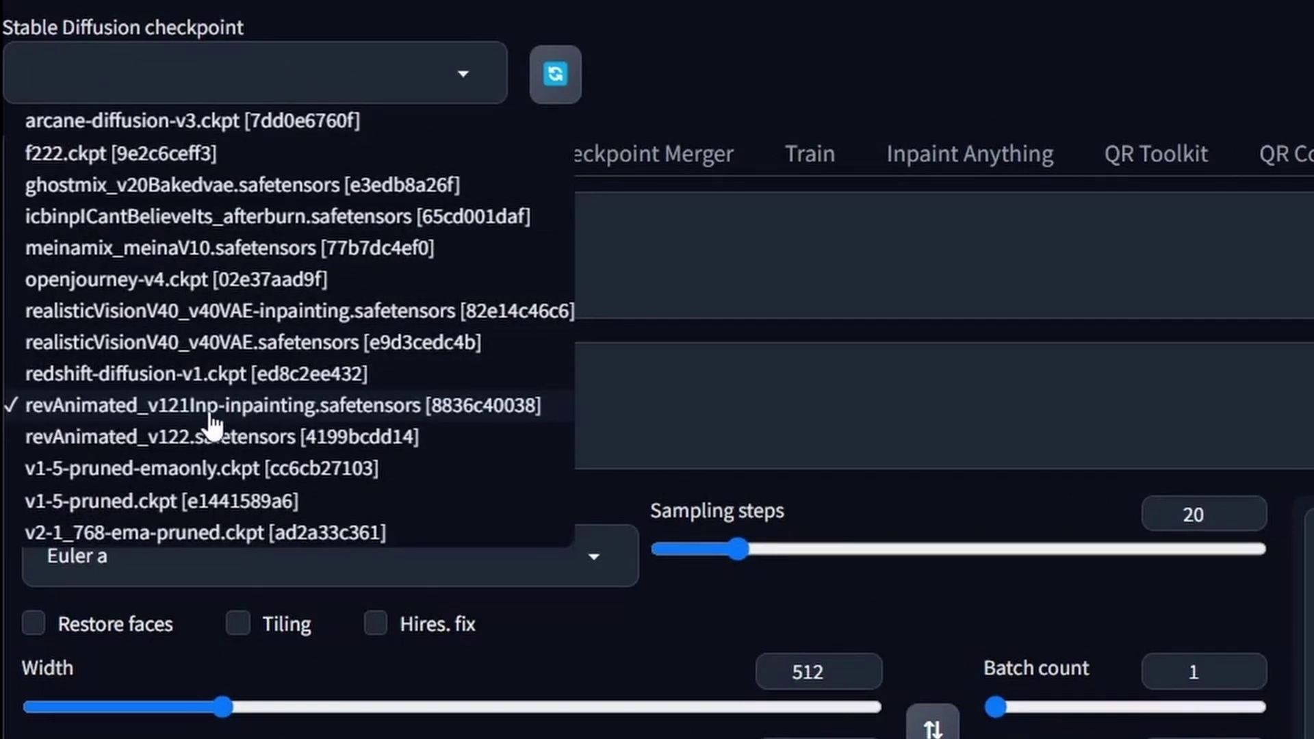
pyautogui.click(754, 48)
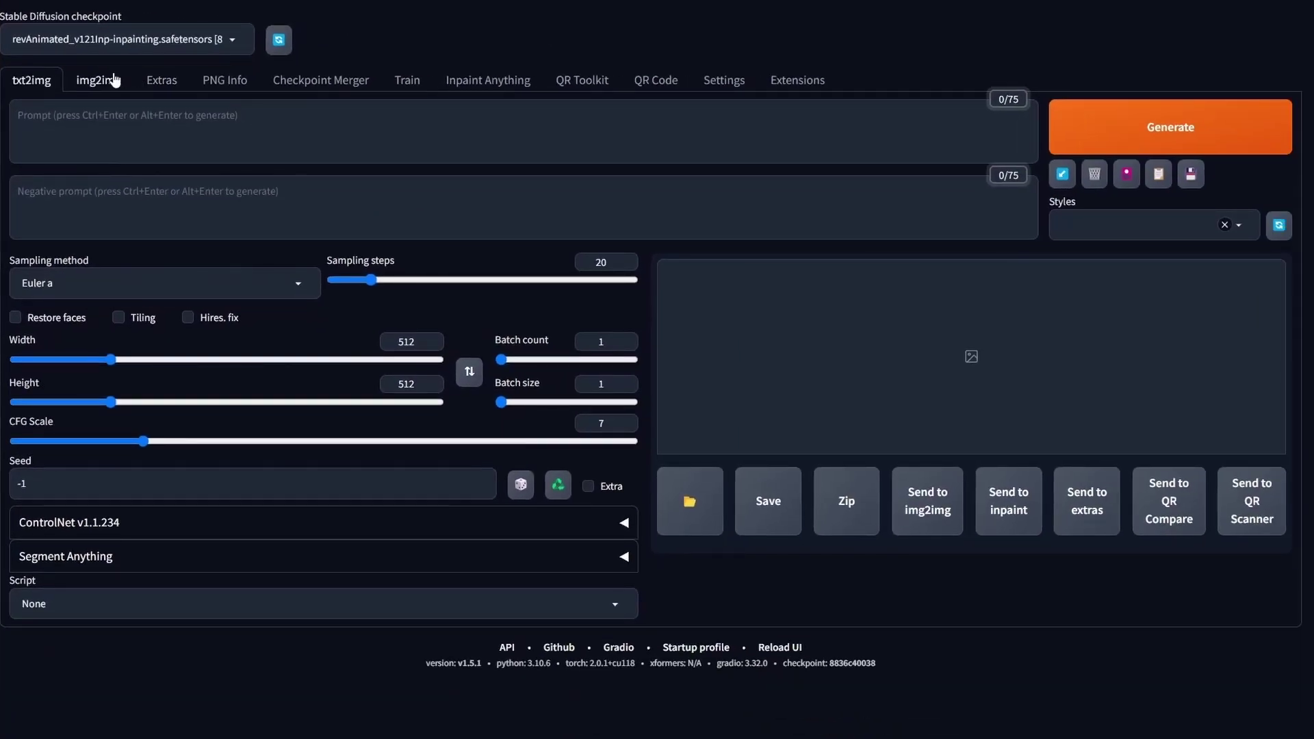
pyautogui.click(99, 87)
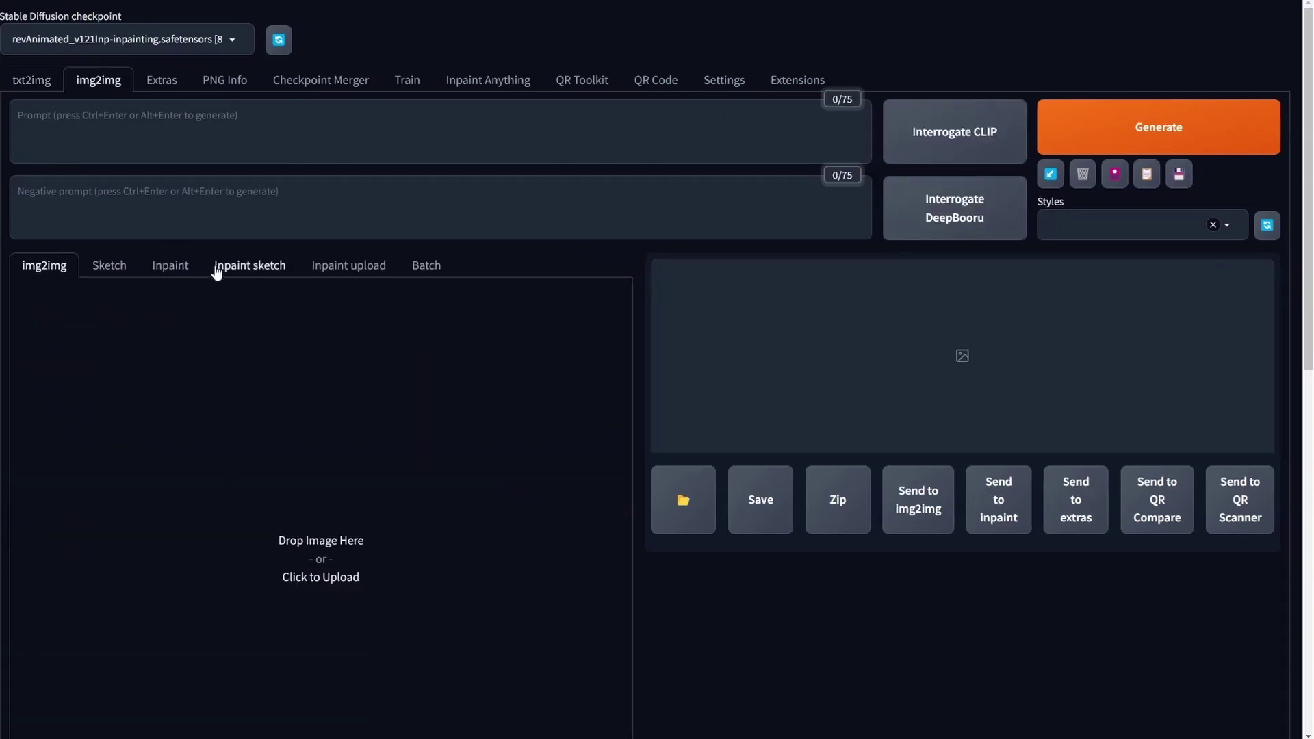
pyautogui.click(161, 271)
pyautogui.moveTo(1233, 541); pyautogui.dragTo(429, 552)
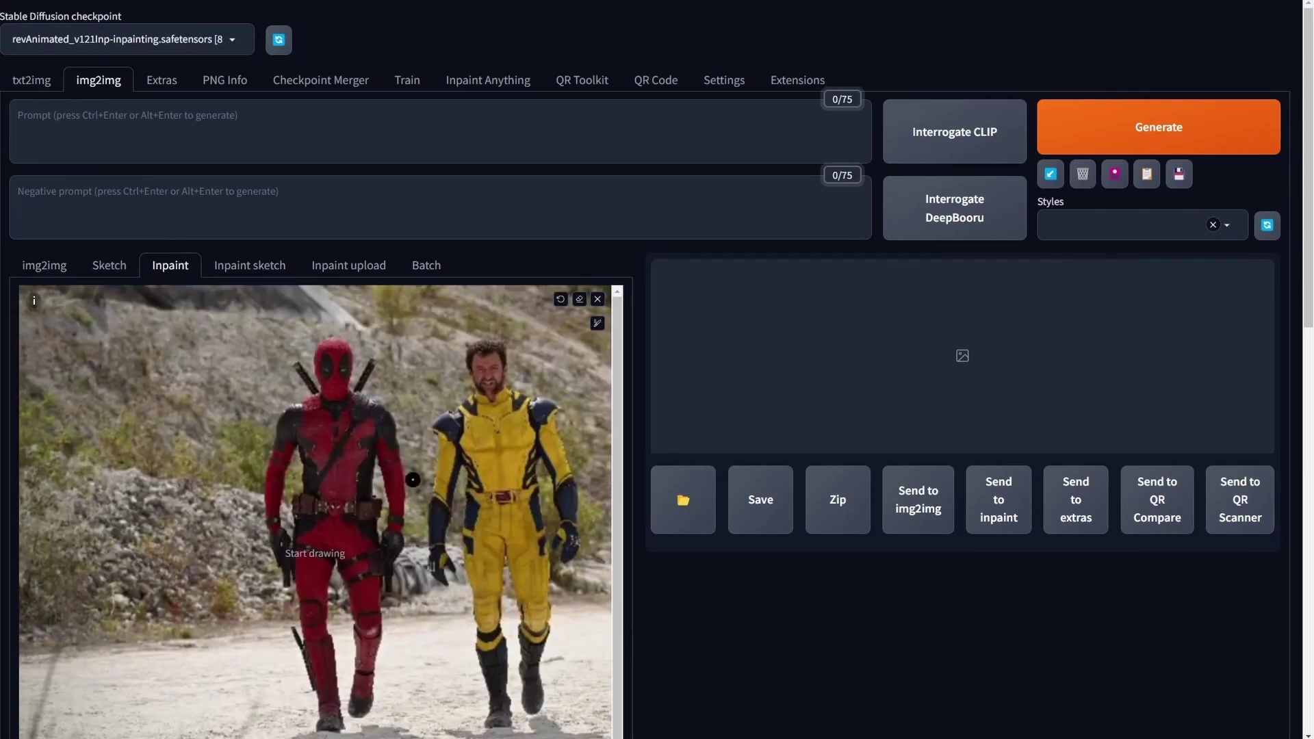
pyautogui.scroll(-2, 685, 388)
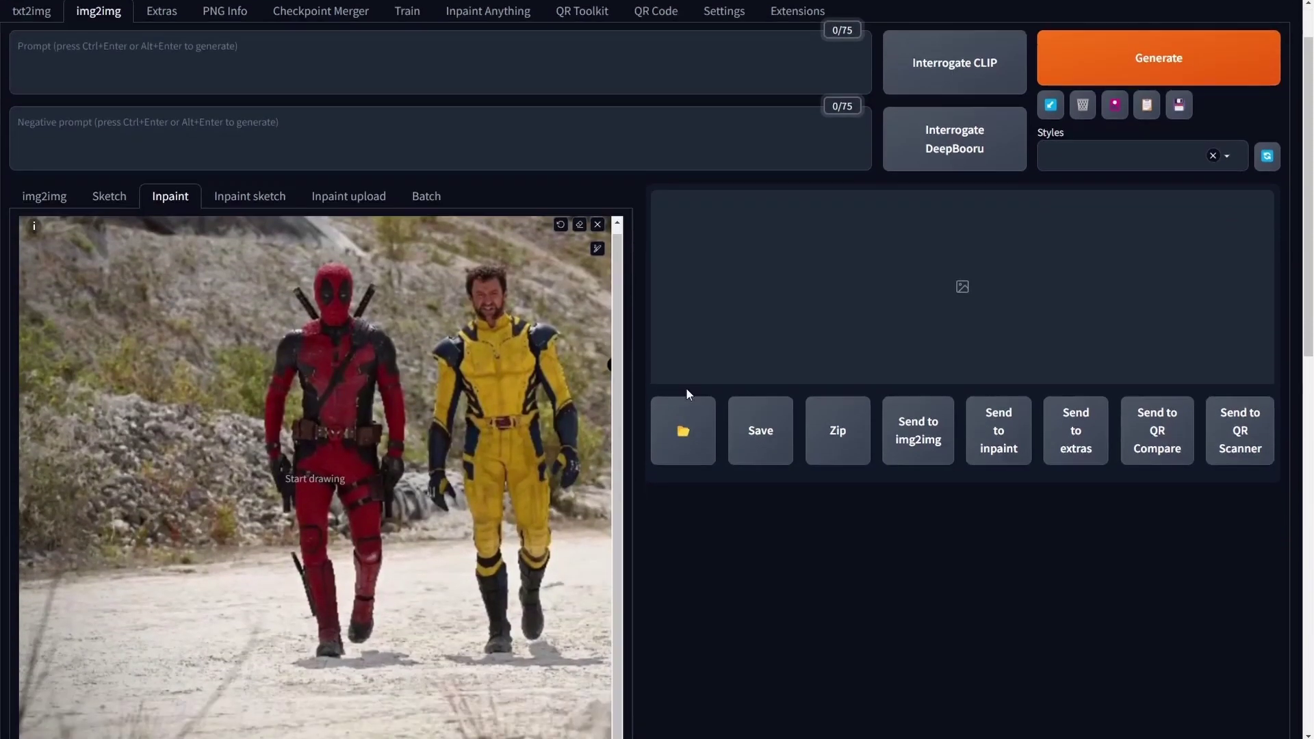
# Step: Mask the ground strip and the middles of Deadpool's and Wolverine's bodies
pyautogui.moveTo(588, 181)
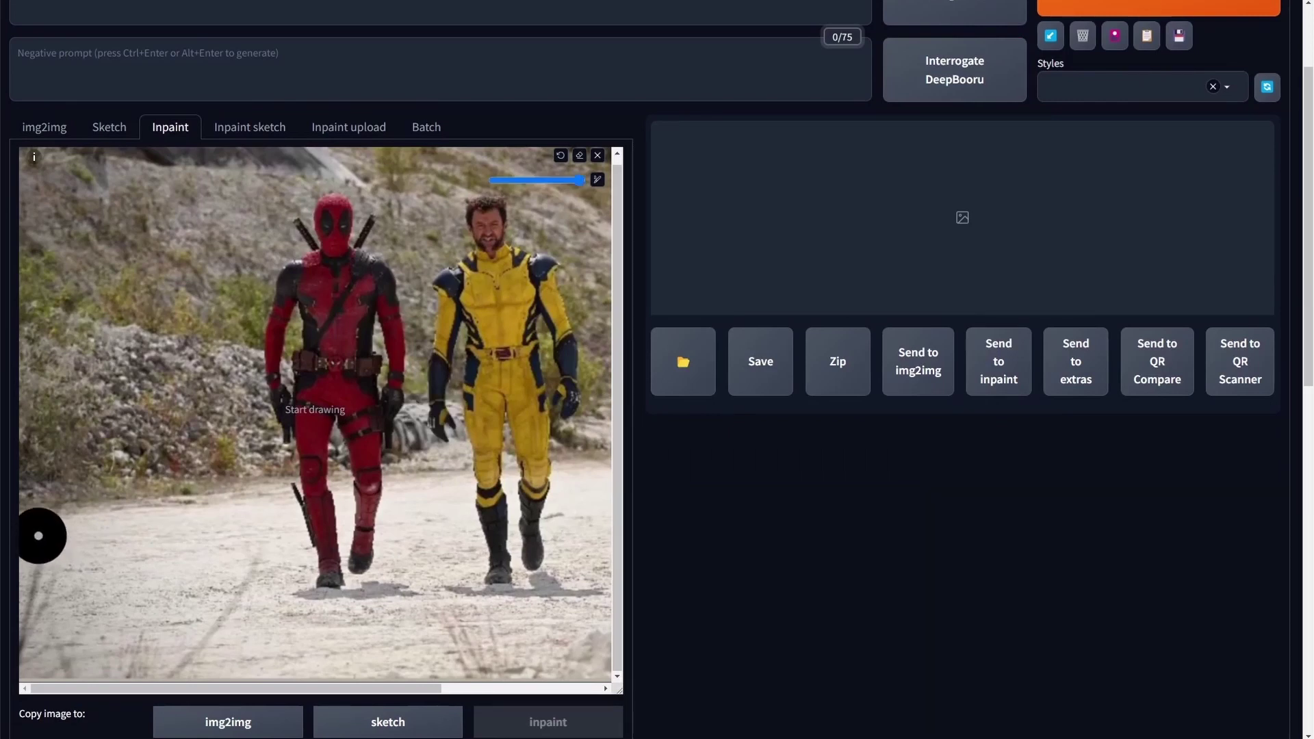
pyautogui.moveTo(39, 534)
pyautogui.mouseDown()
pyautogui.moveTo(480, 497)
pyautogui.moveTo(586, 657)
pyautogui.moveTo(42, 668)
pyautogui.moveTo(128, 579)
pyautogui.moveTo(533, 538)
pyautogui.moveTo(434, 587)
pyautogui.moveTo(257, 637)
pyautogui.moveTo(350, 485)
pyautogui.moveTo(426, 478)
pyautogui.moveTo(590, 532)
pyautogui.moveTo(504, 665)
pyautogui.moveTo(479, 519)
pyautogui.moveTo(445, 619)
pyautogui.mouseUp()
pyautogui.hscroll(3, 352, 484)
pyautogui.hscroll(-3, 331, 384)
pyautogui.moveTo(332, 384); pyautogui.dragTo(327, 280)
pyautogui.moveTo(495, 378); pyautogui.dragTo(486, 278)
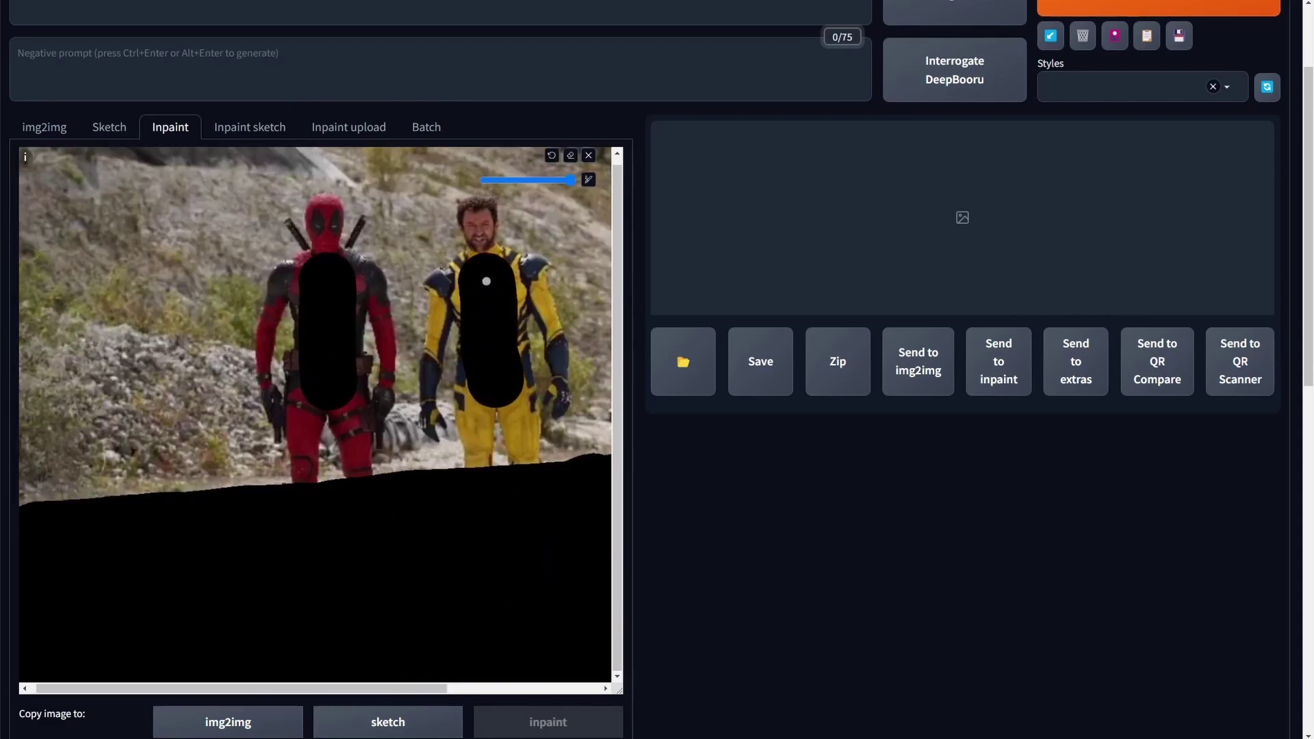
# Step: With a smaller brush, mask both figures' legs, shoulders, arms and Deadpool's head
pyautogui.moveTo(571, 180); pyautogui.dragTo(521, 180)
pyautogui.moveTo(305, 475); pyautogui.dragTo(298, 392)
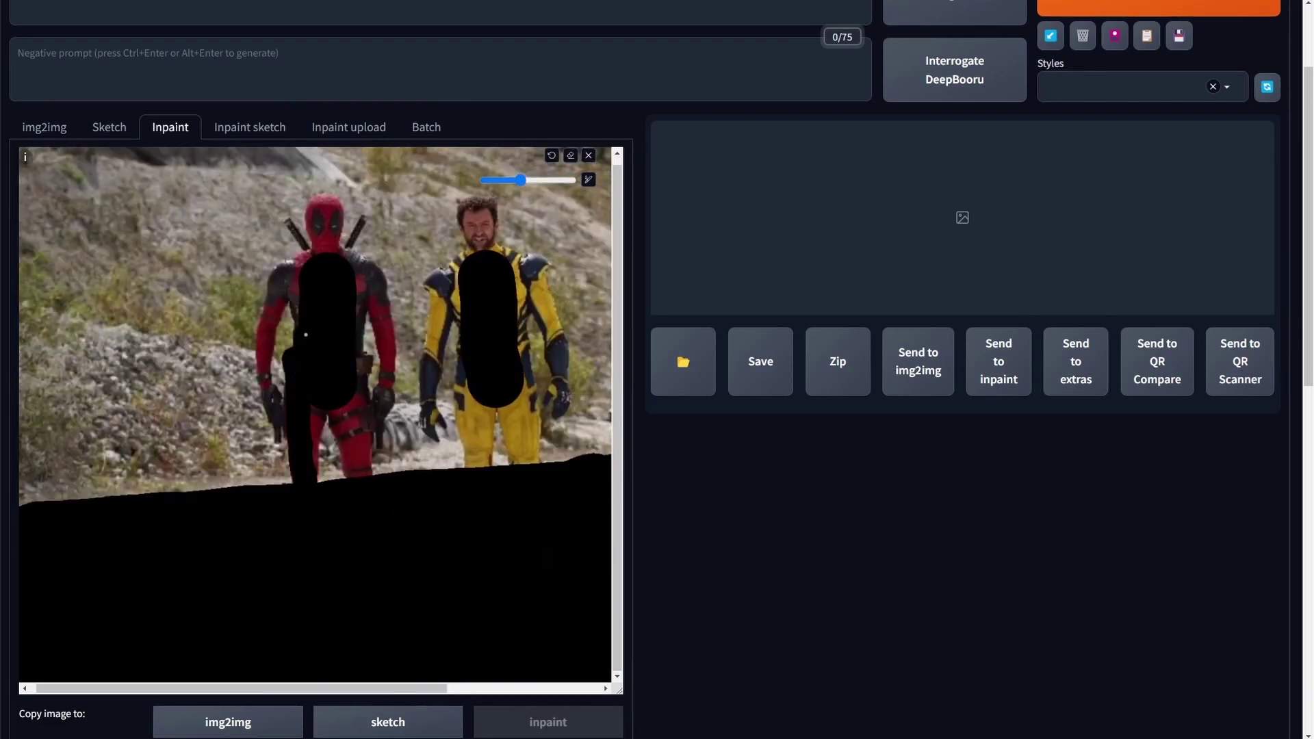
pyautogui.moveTo(307, 326)
pyautogui.mouseDown()
pyautogui.moveTo(289, 270)
pyautogui.moveTo(328, 259)
pyautogui.moveTo(364, 269)
pyautogui.moveTo(381, 329)
pyautogui.moveTo(356, 313)
pyautogui.moveTo(362, 477)
pyautogui.moveTo(321, 405)
pyautogui.moveTo(308, 438)
pyautogui.mouseUp()
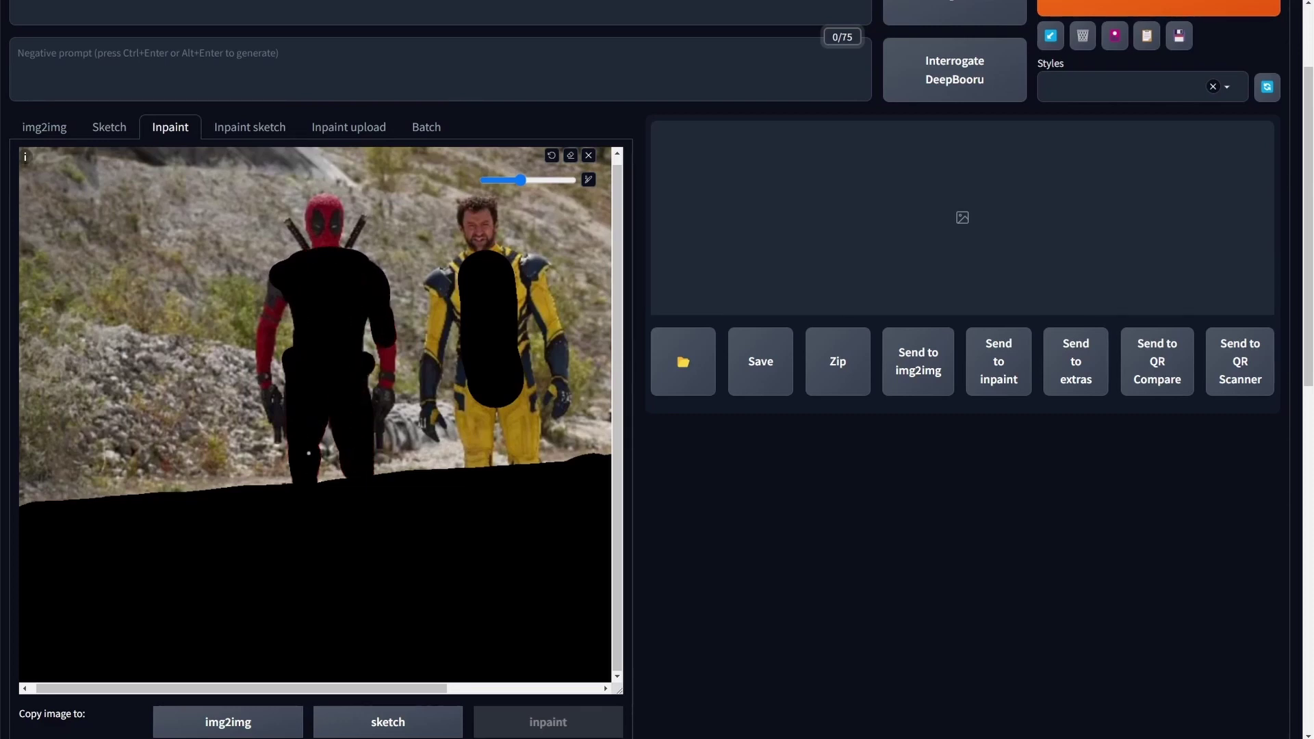
pyautogui.moveTo(474, 467)
pyautogui.mouseDown()
pyautogui.moveTo(469, 326)
pyautogui.moveTo(430, 372)
pyautogui.mouseUp()
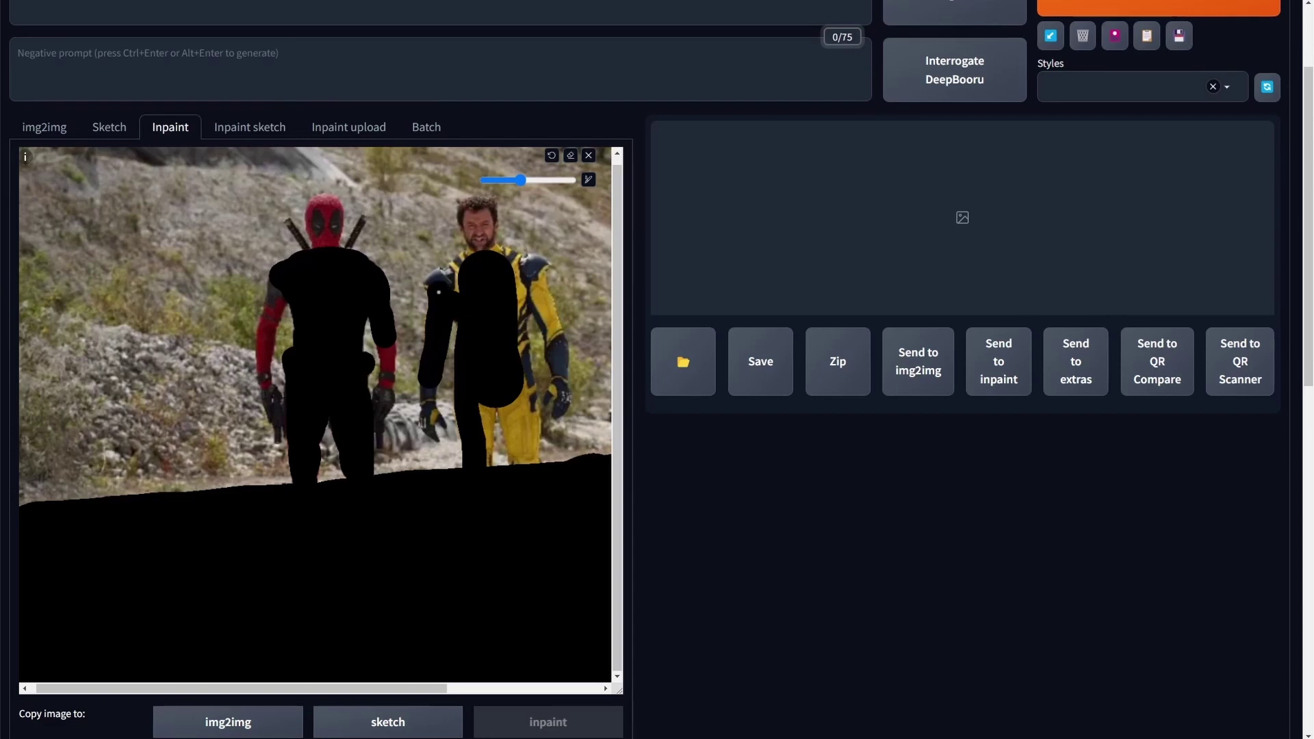
pyautogui.moveTo(436, 290)
pyautogui.mouseDown()
pyautogui.moveTo(475, 257)
pyautogui.moveTo(538, 268)
pyautogui.moveTo(558, 363)
pyautogui.moveTo(519, 289)
pyautogui.moveTo(509, 407)
pyautogui.mouseUp()
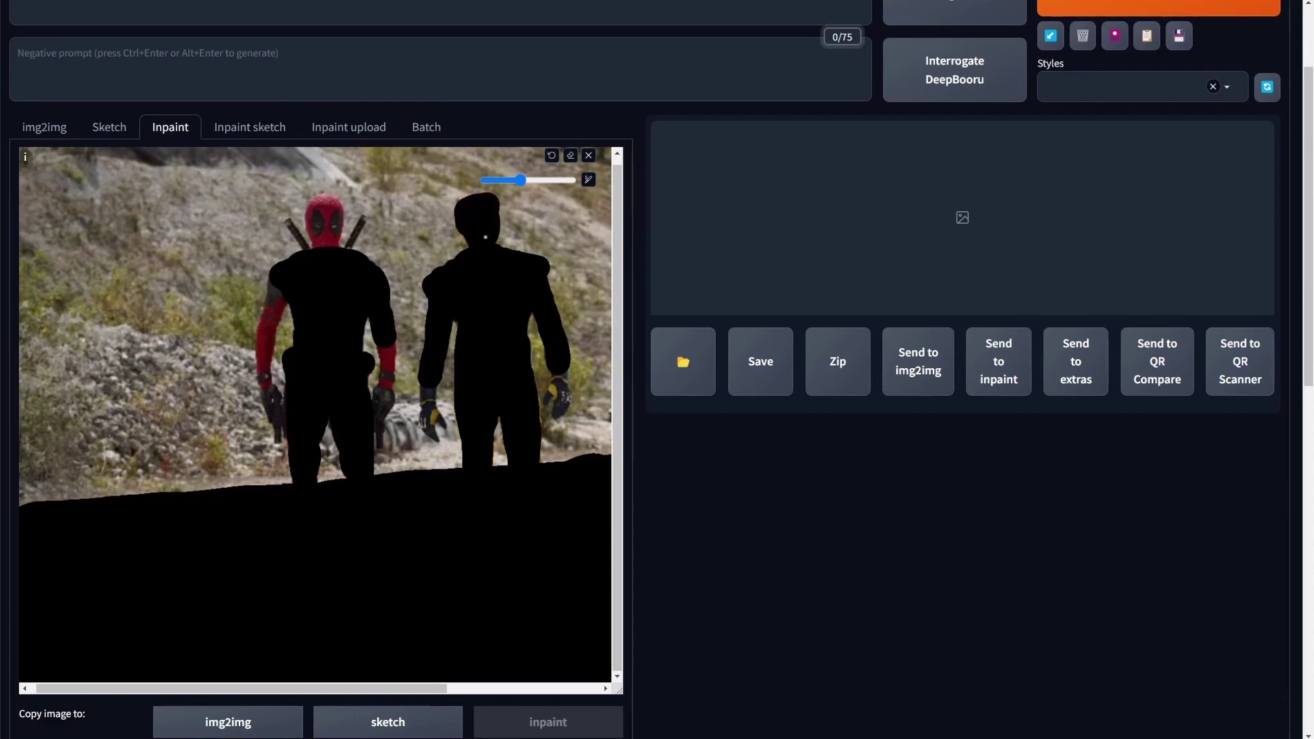
pyautogui.moveTo(323, 241); pyautogui.dragTo(314, 216)
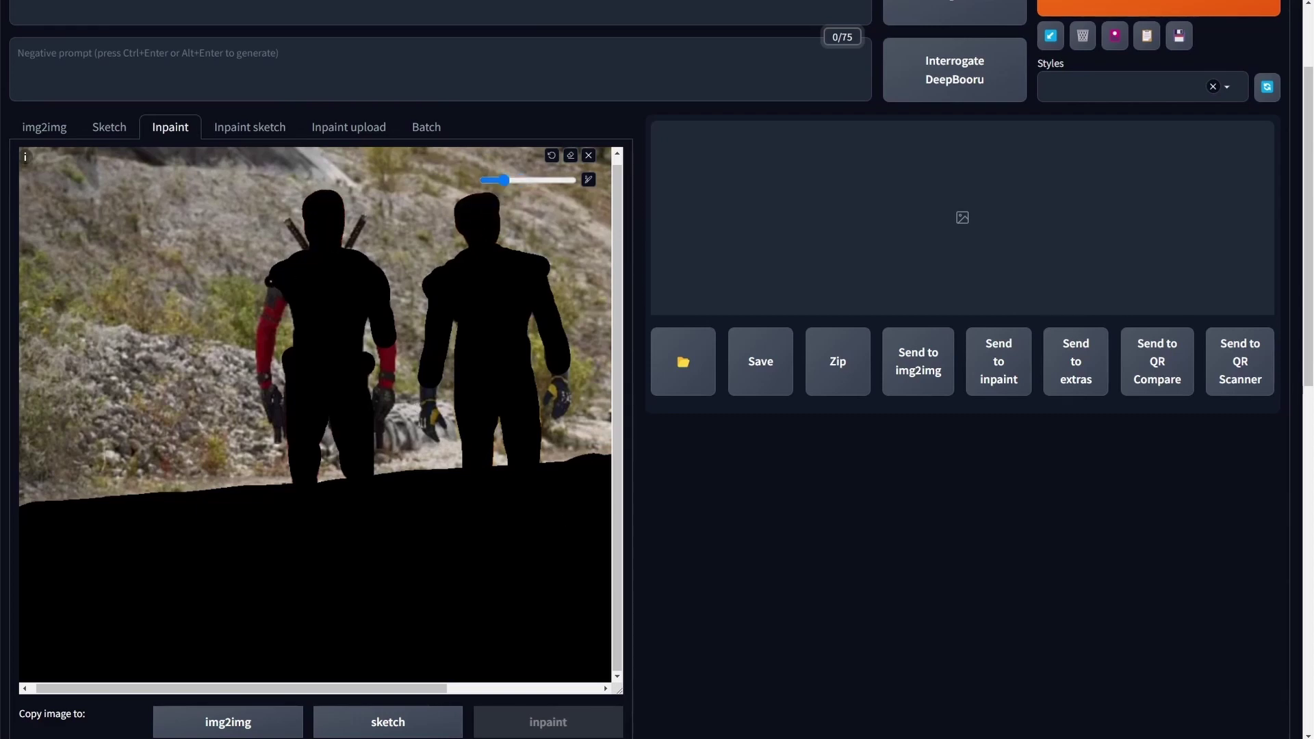
pyautogui.moveTo(271, 281); pyautogui.dragTo(265, 389)
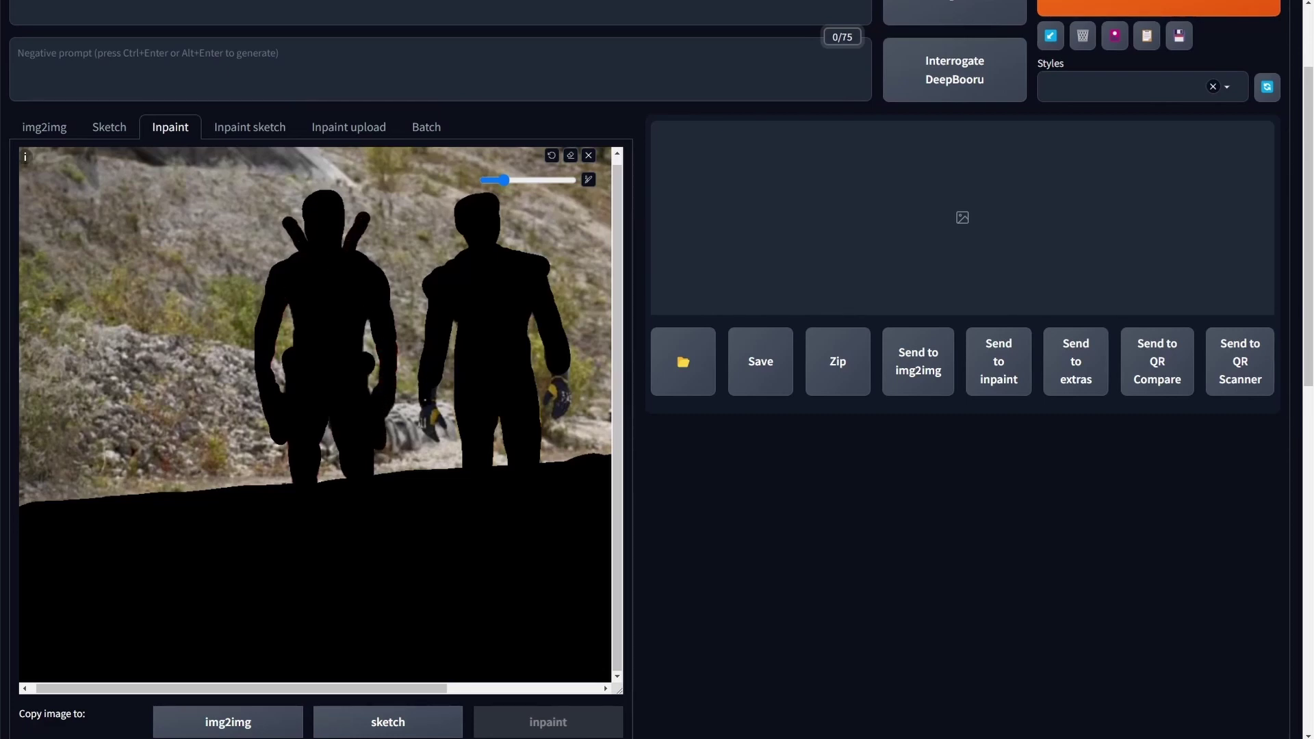
pyautogui.scroll(2, 575, 295)
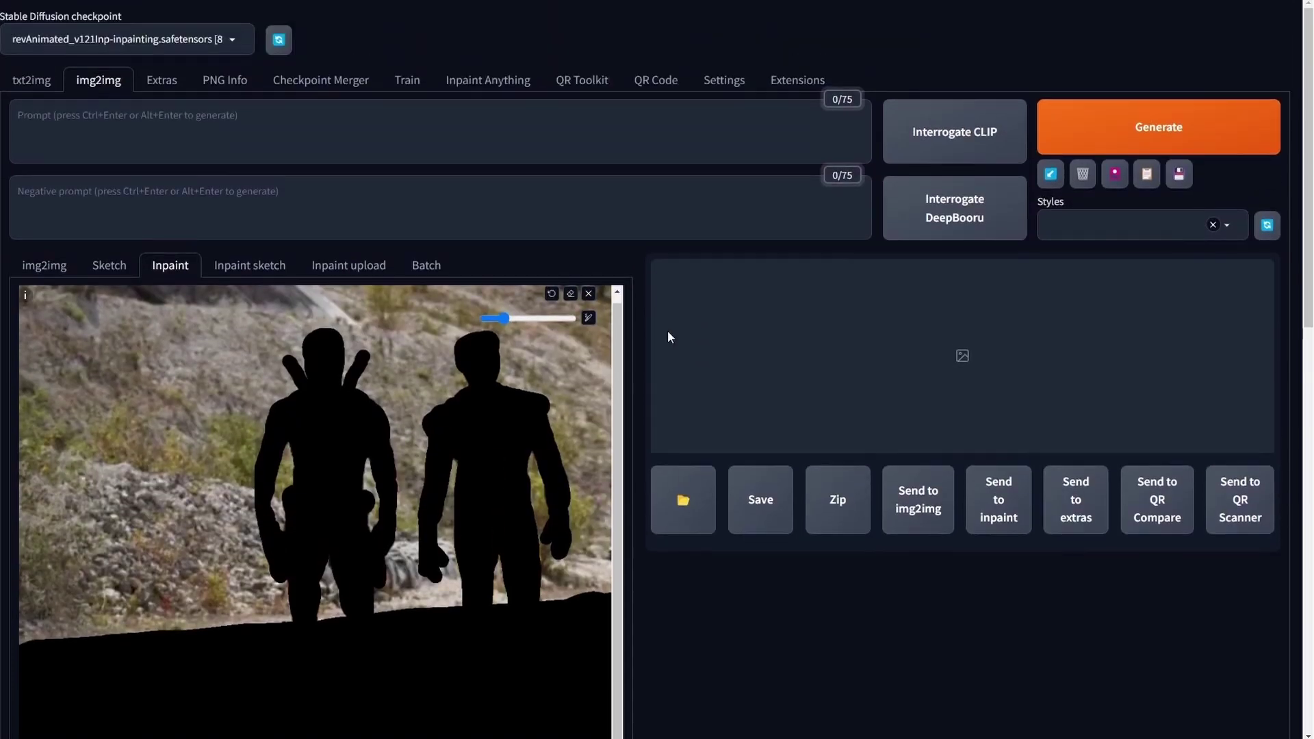
# Step: Enter the prompt 'pov of multiple explosions' and apply the Negative prompt style
pyautogui.click(114, 130)
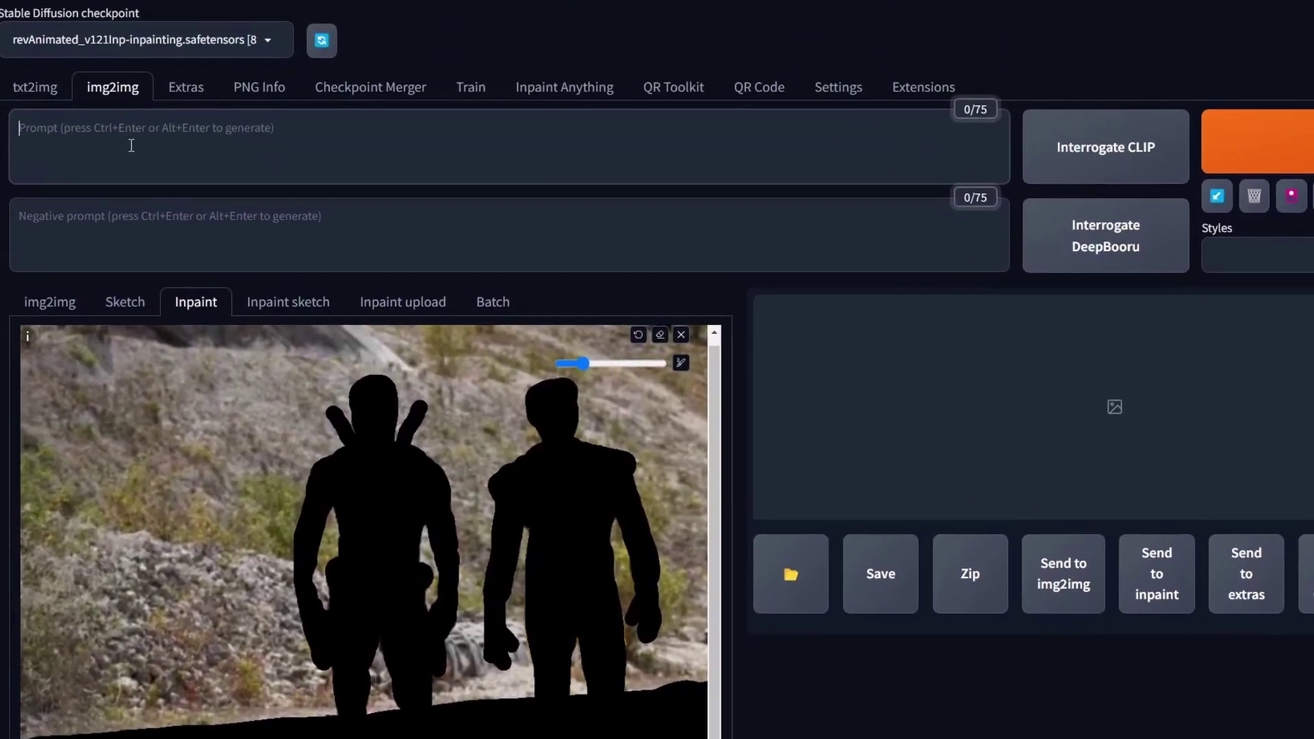
pyautogui.write('pov of multiple explosions')
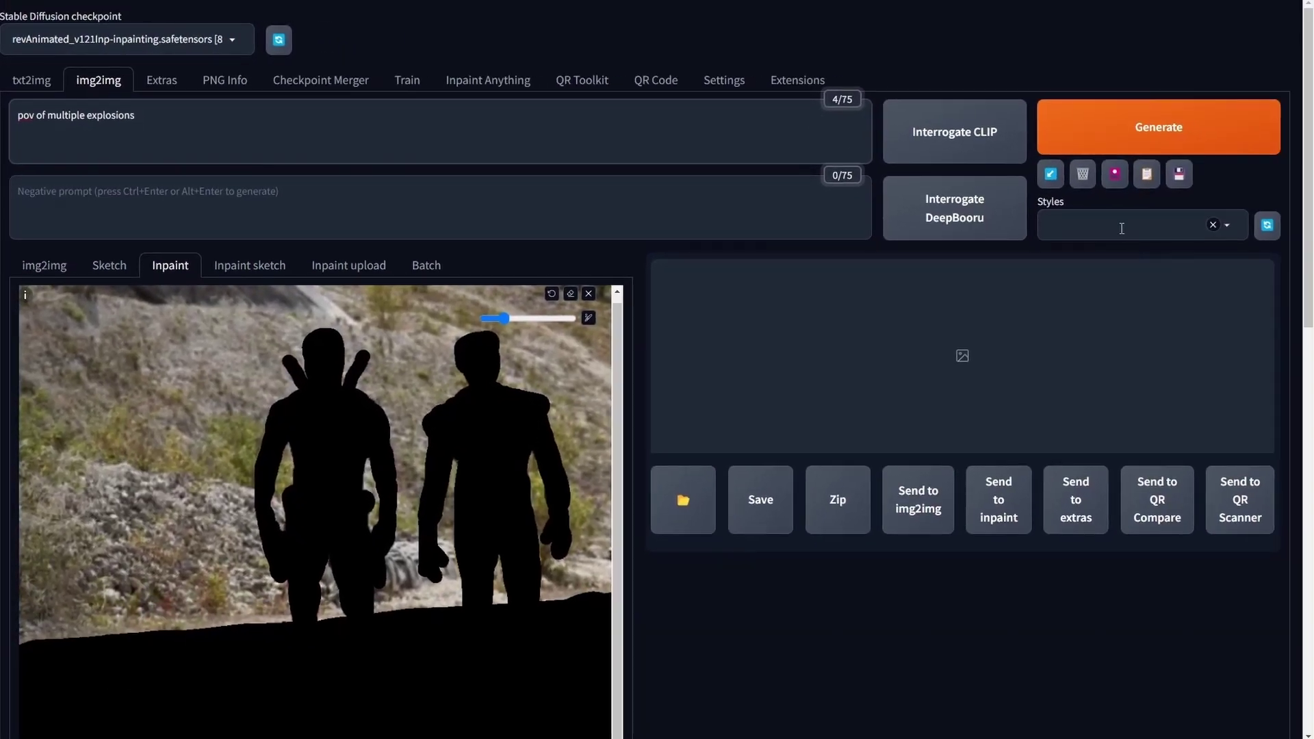
pyautogui.click(1095, 226)
pyautogui.write('nega')
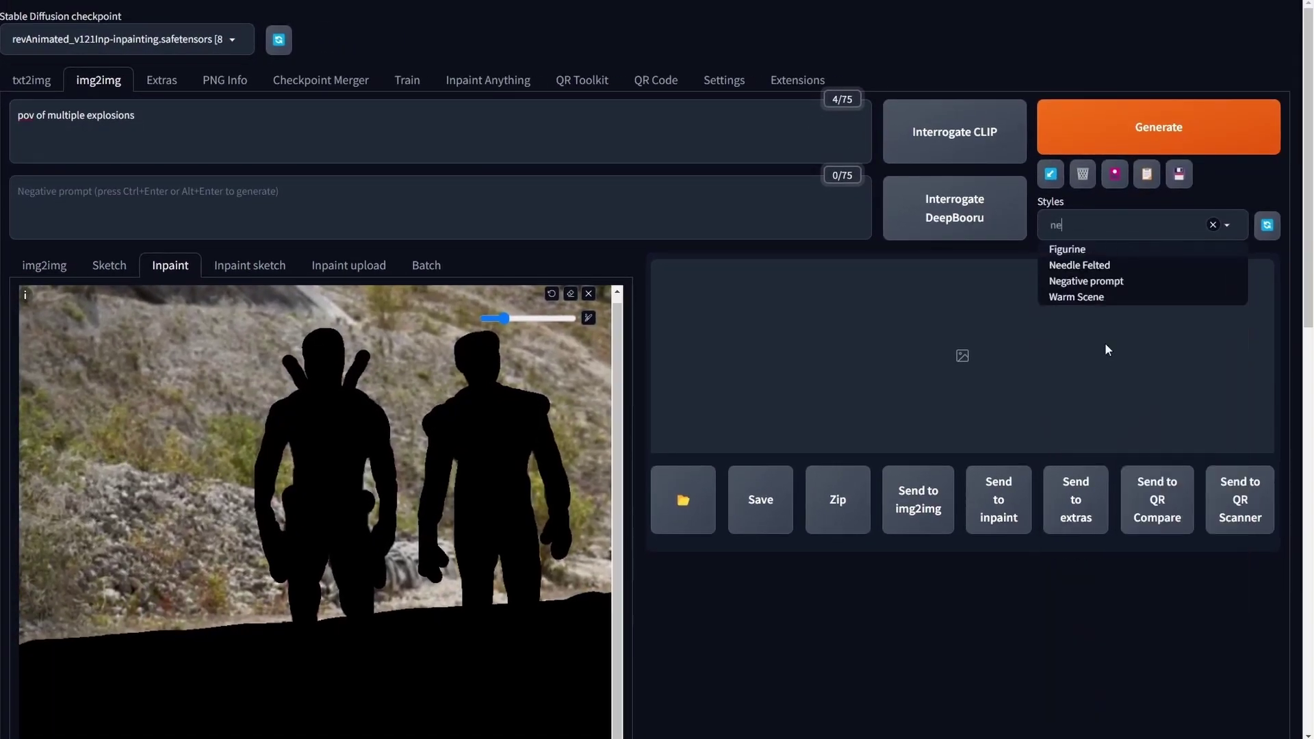
pyautogui.click(1087, 249)
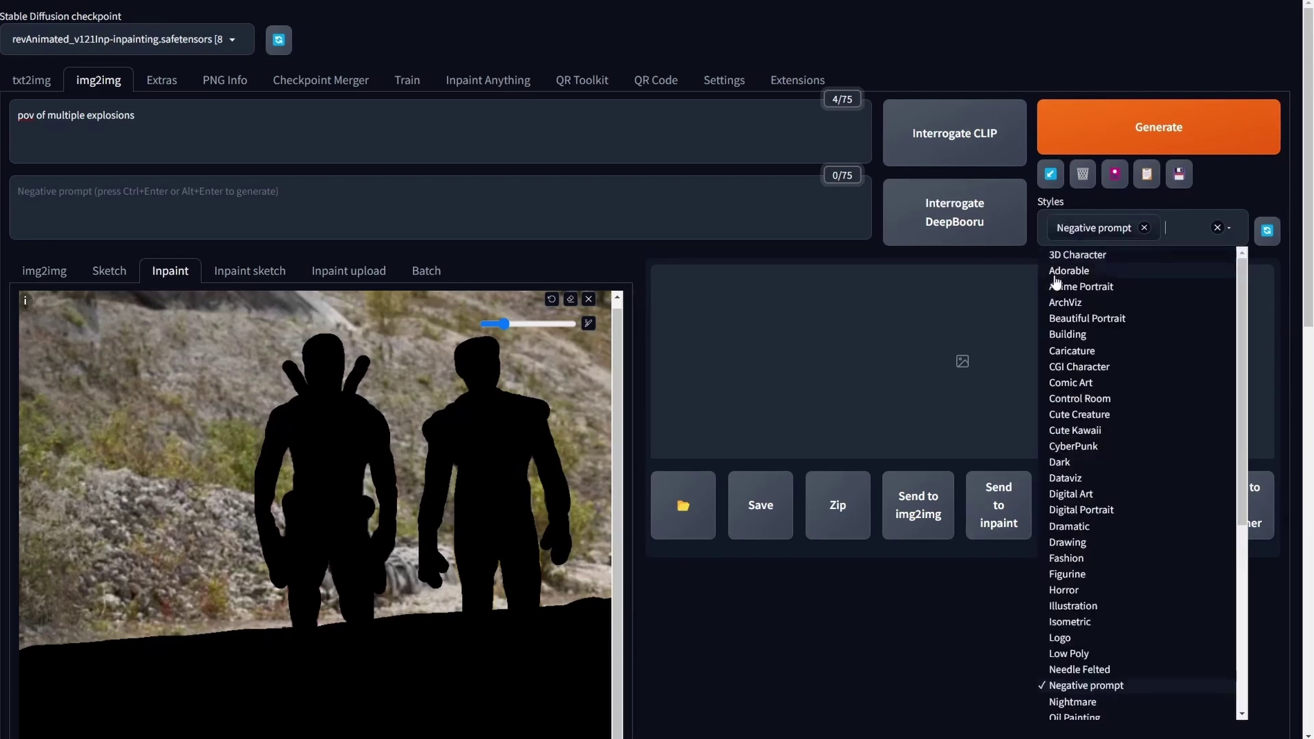
pyautogui.click(858, 616)
# Step: Set Crop and resize, width 768, and Inpaint not masked
pyautogui.scroll(-4, 860, 613)
pyautogui.scroll(-4, 753, 569)
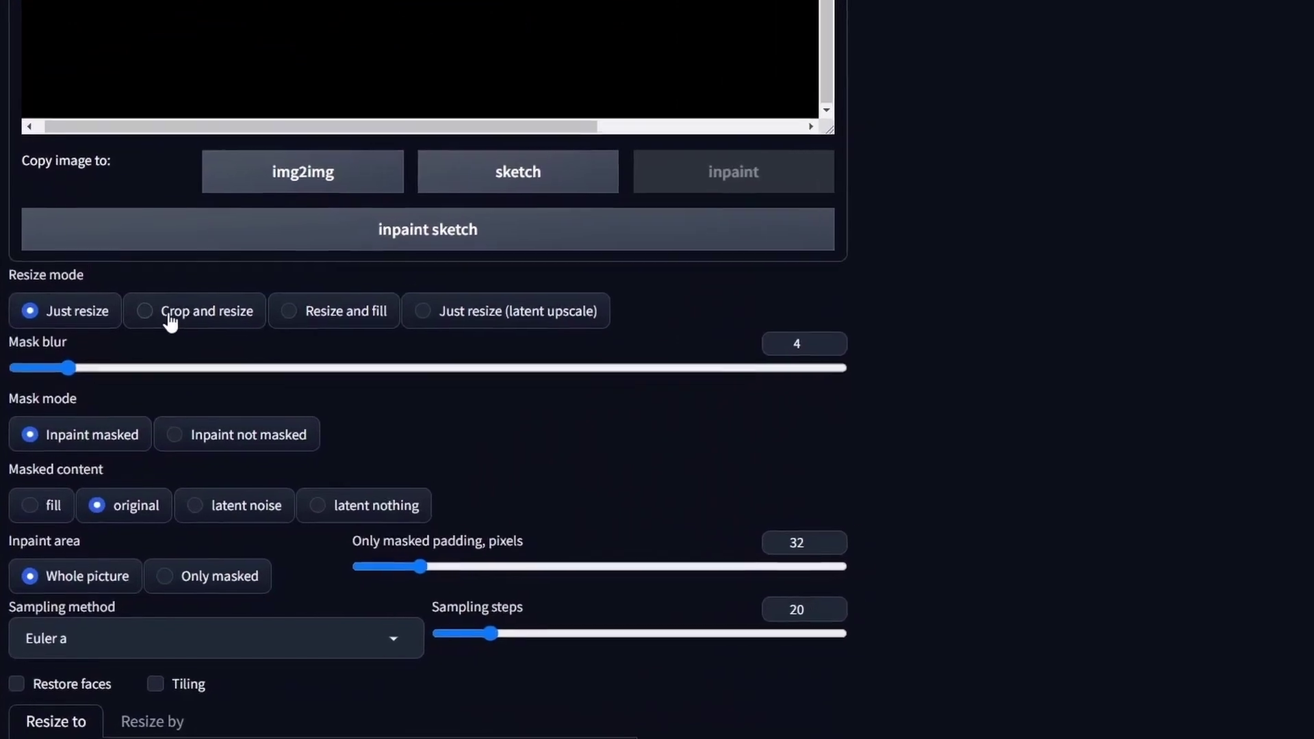
pyautogui.click(151, 367)
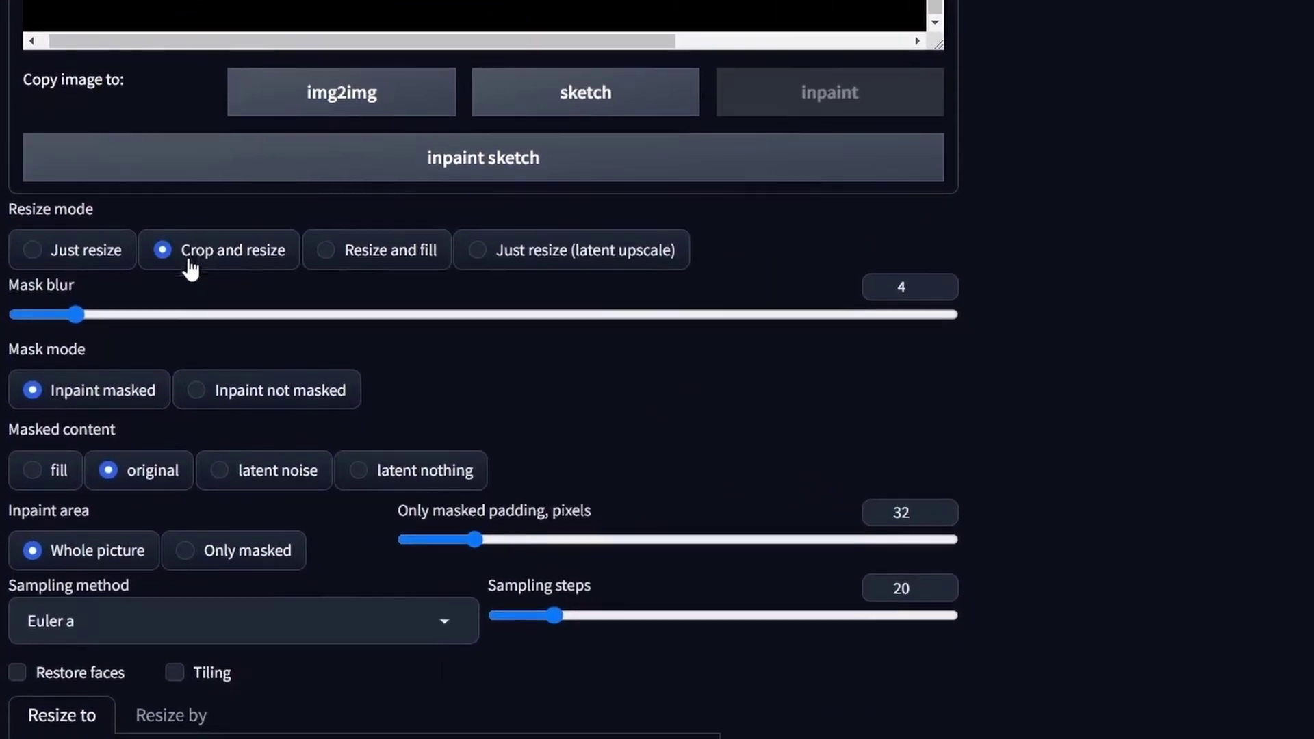
pyautogui.scroll(-3, 220, 85)
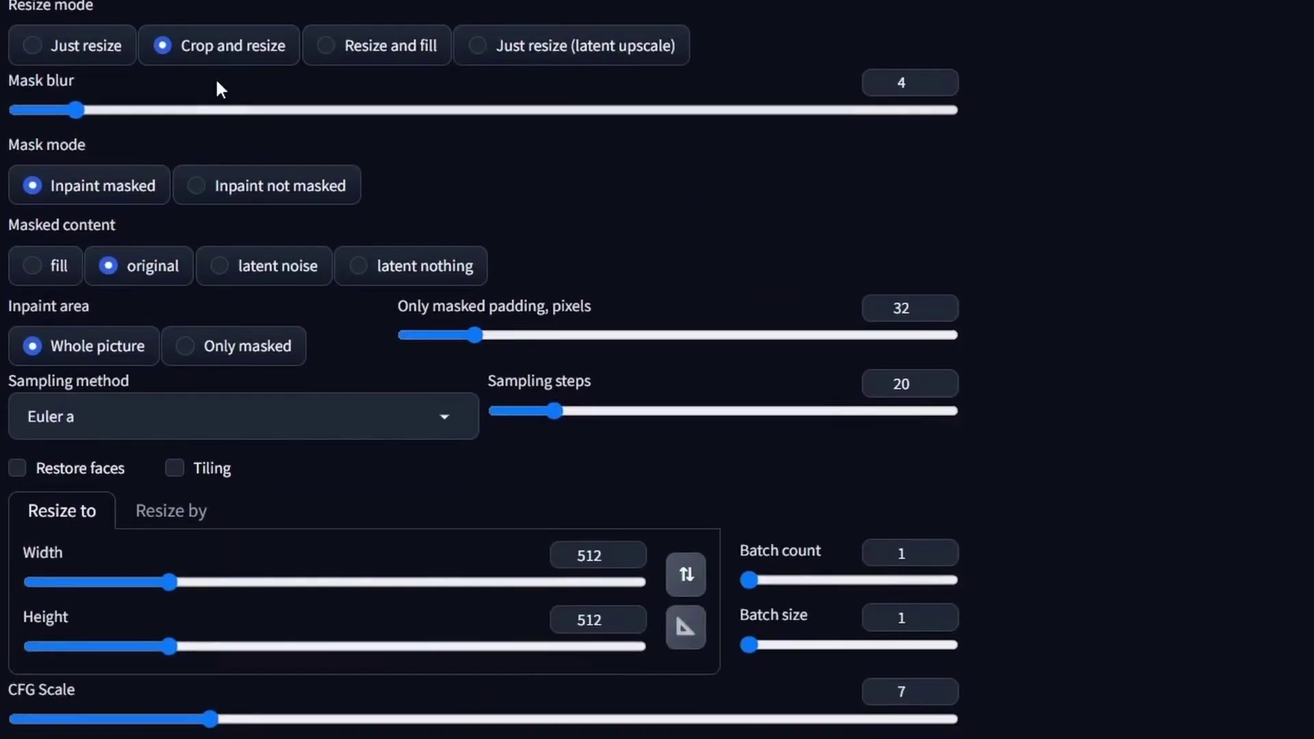
pyautogui.scroll(-3, 411, 308)
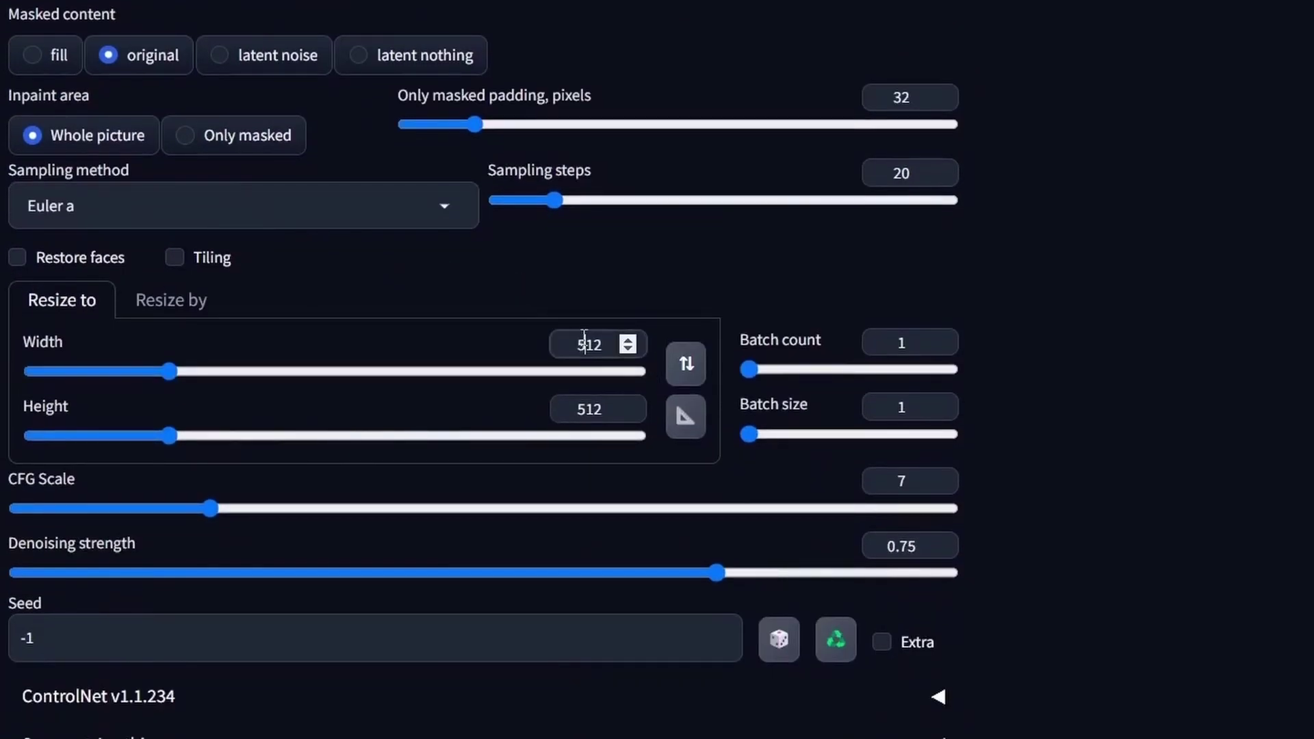
pyautogui.write('768')
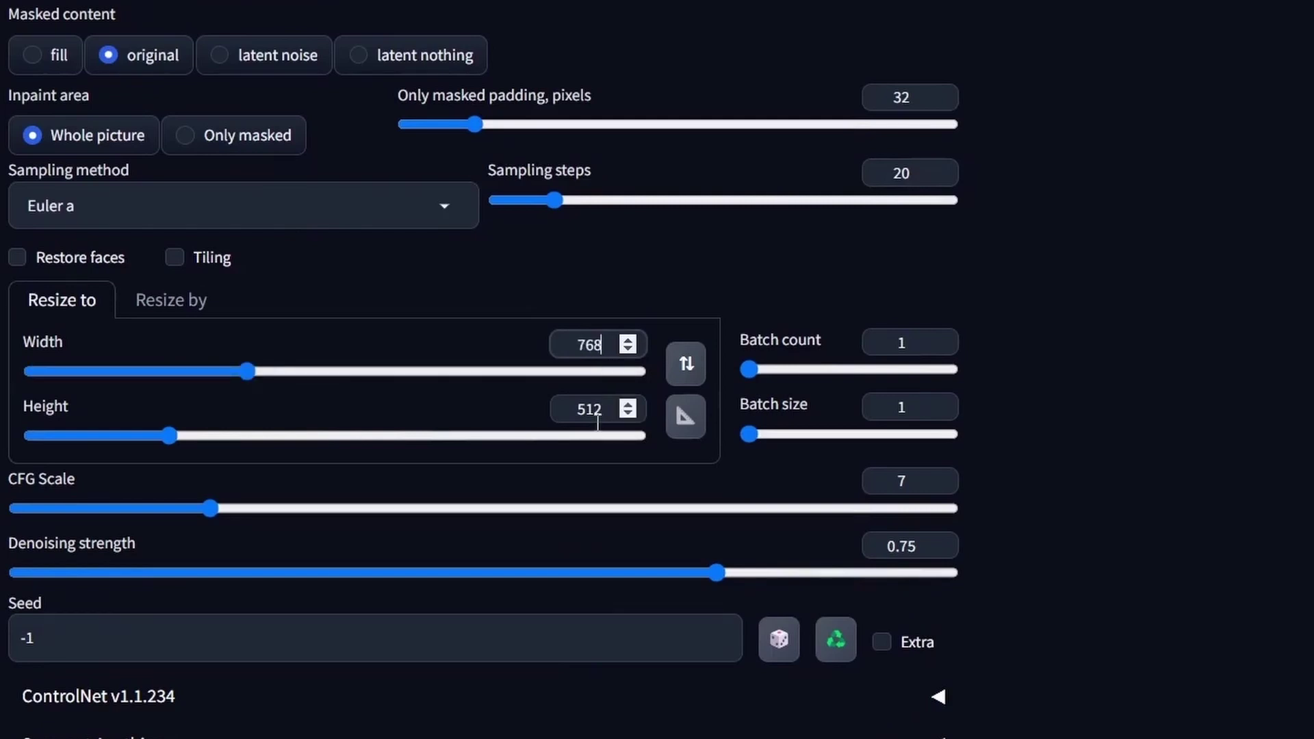
pyautogui.scroll(3, 991, 290)
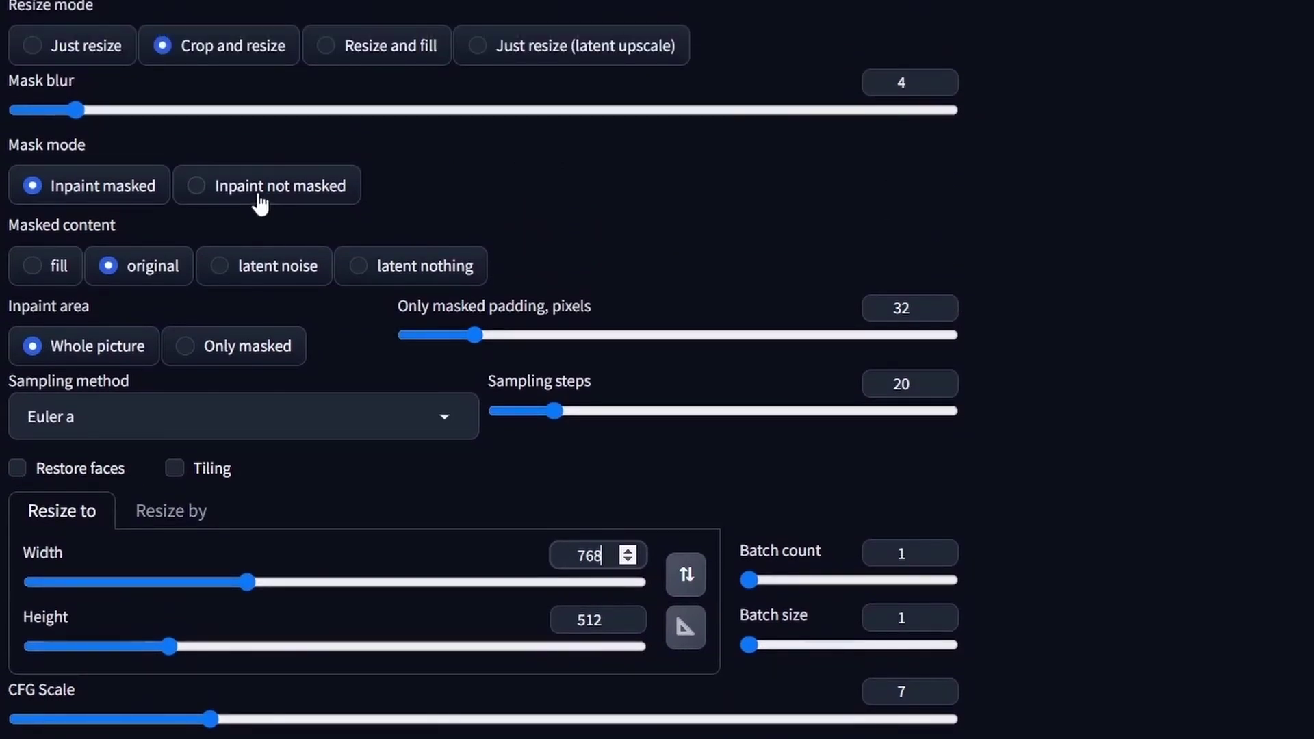
pyautogui.click(243, 200)
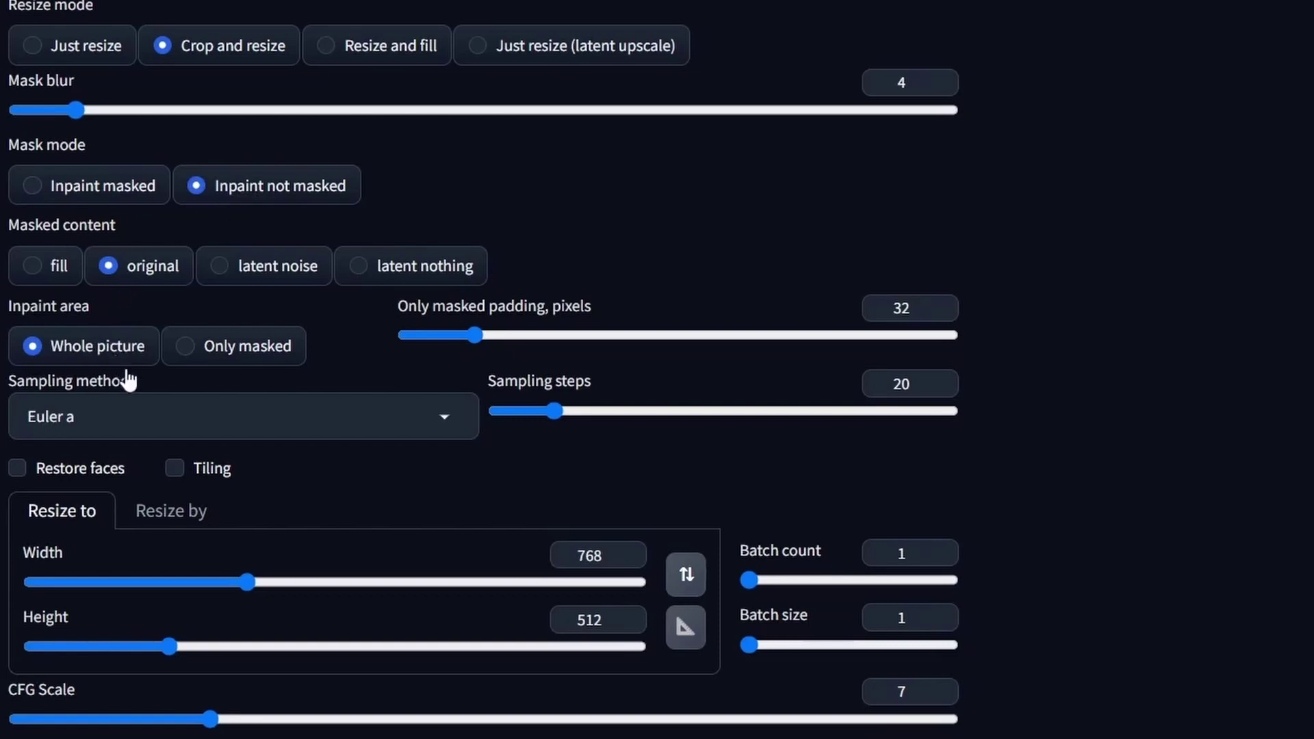
# Step: Choose DPM++ 2M Karras as the sampling method
pyautogui.click(152, 417)
pyautogui.click(147, 306)
pyautogui.scroll(-1, 1240, 359)
pyautogui.scroll(-4, 1241, 359)
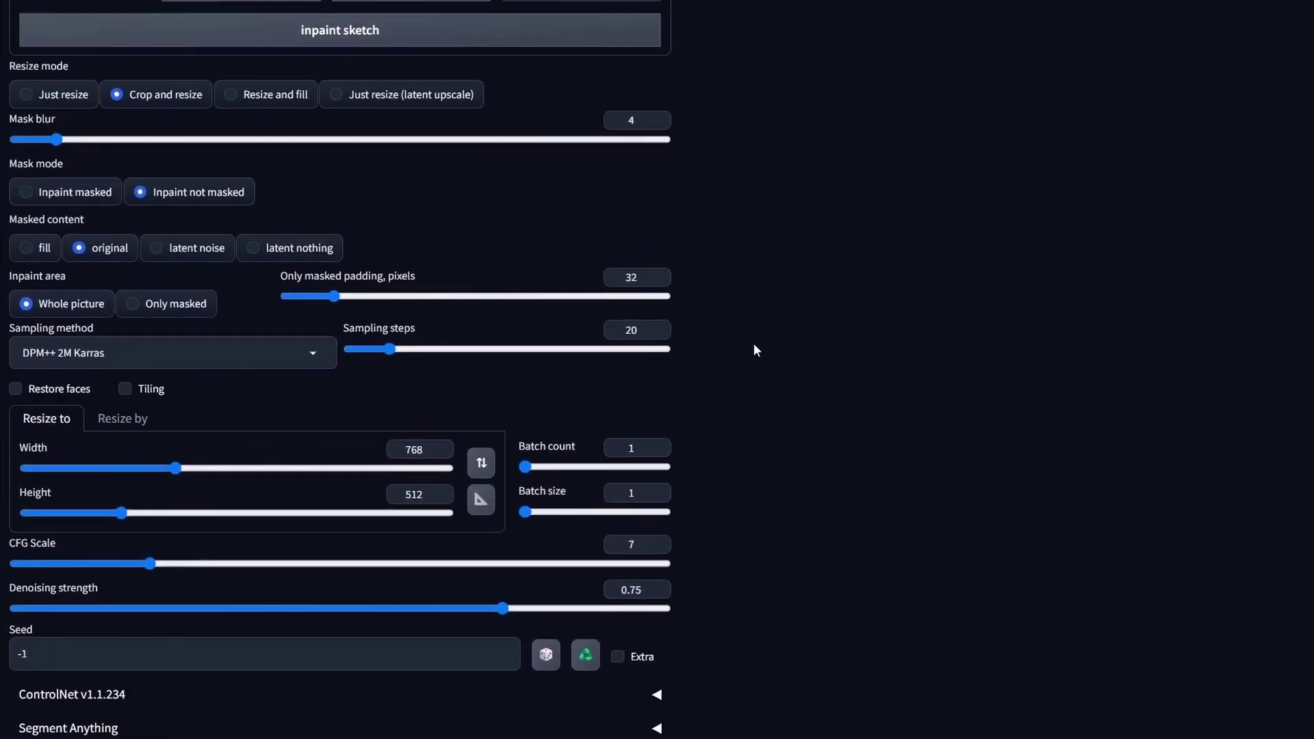
# Step: Generate the first inpainted image and view it enlarged
pyautogui.scroll(12, 742, 348)
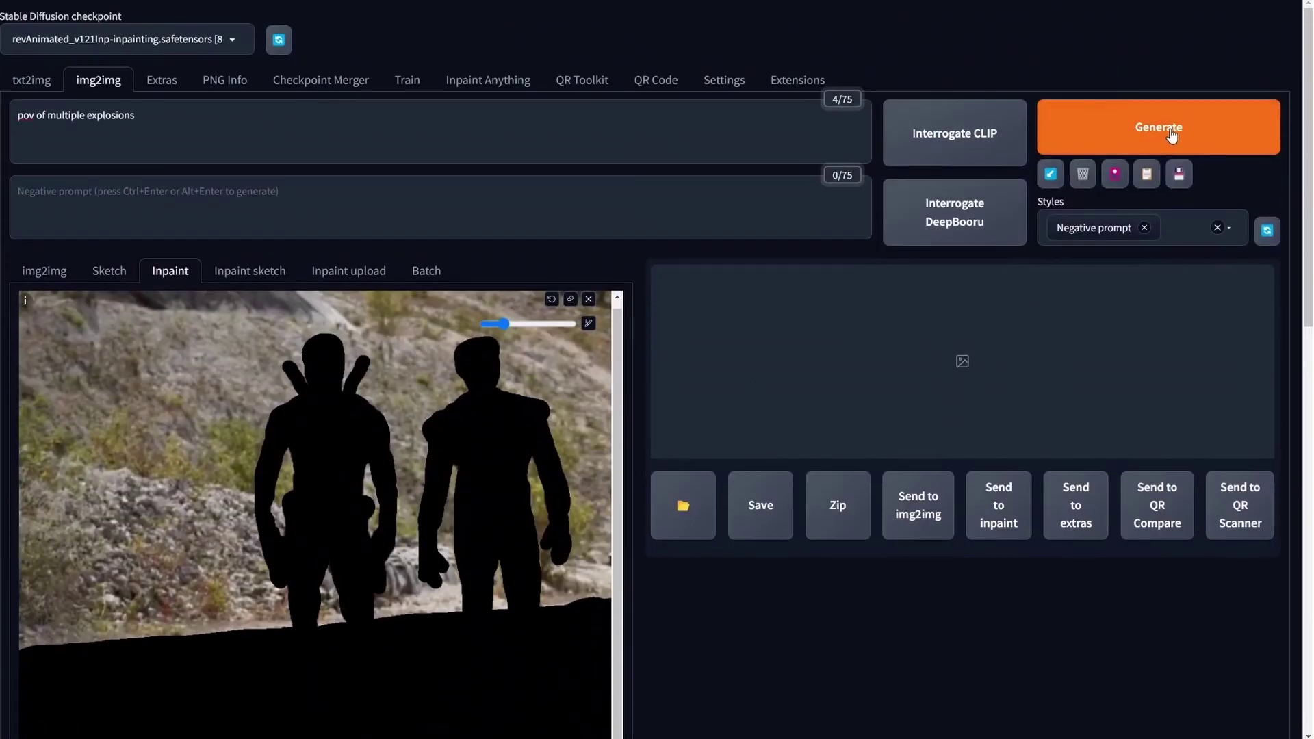
pyautogui.click(1172, 135)
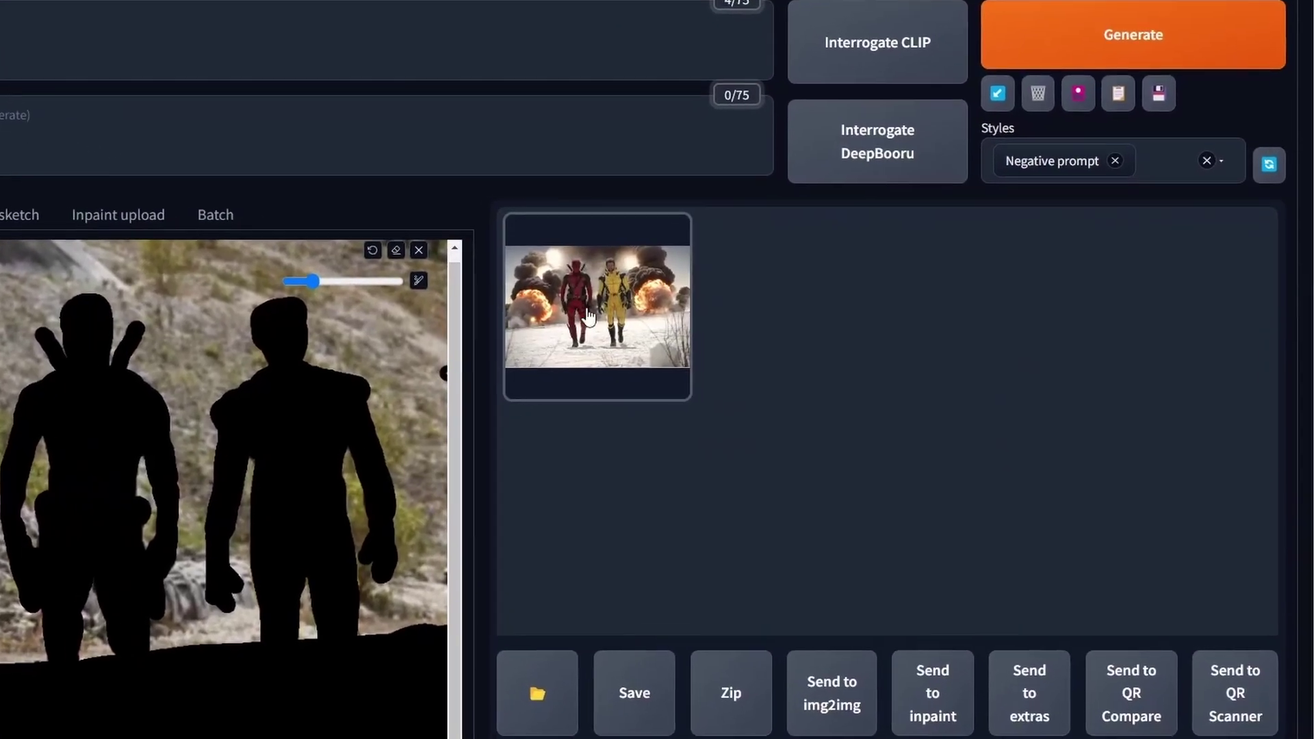
pyautogui.click(759, 375)
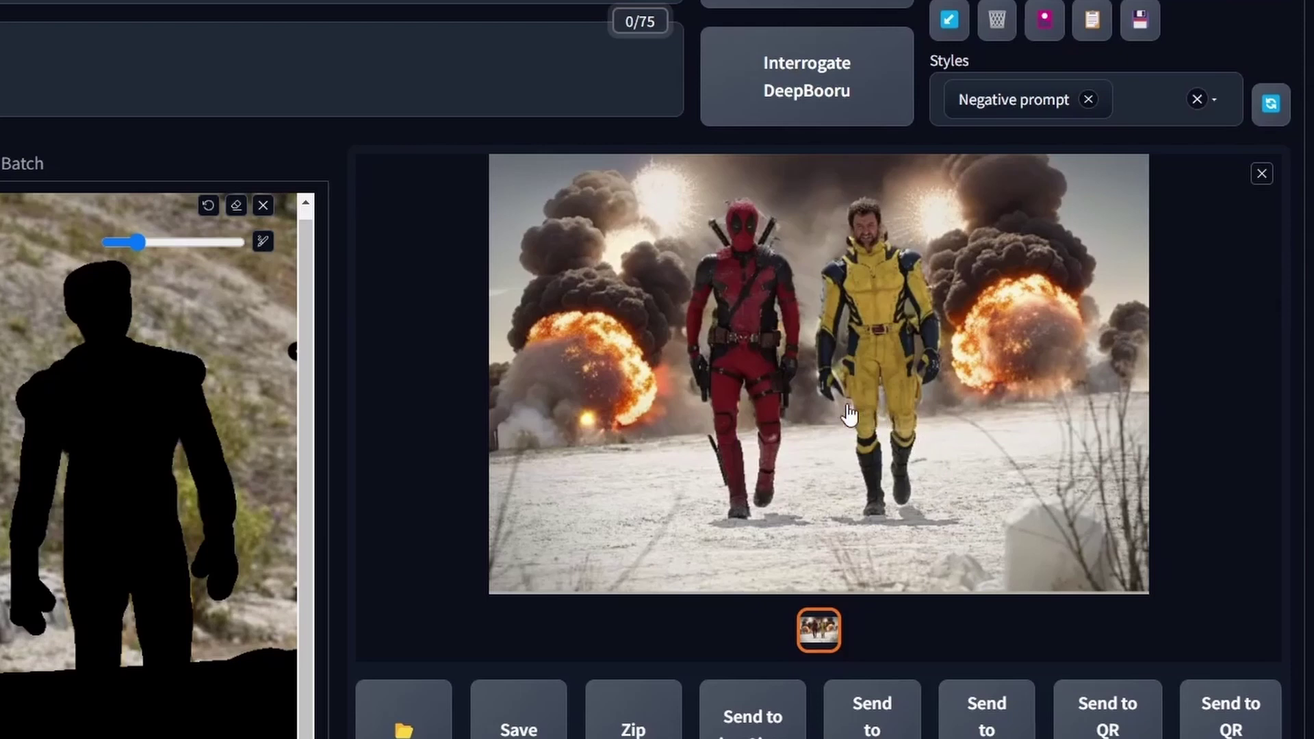
pyautogui.scroll(-5, 821, 514)
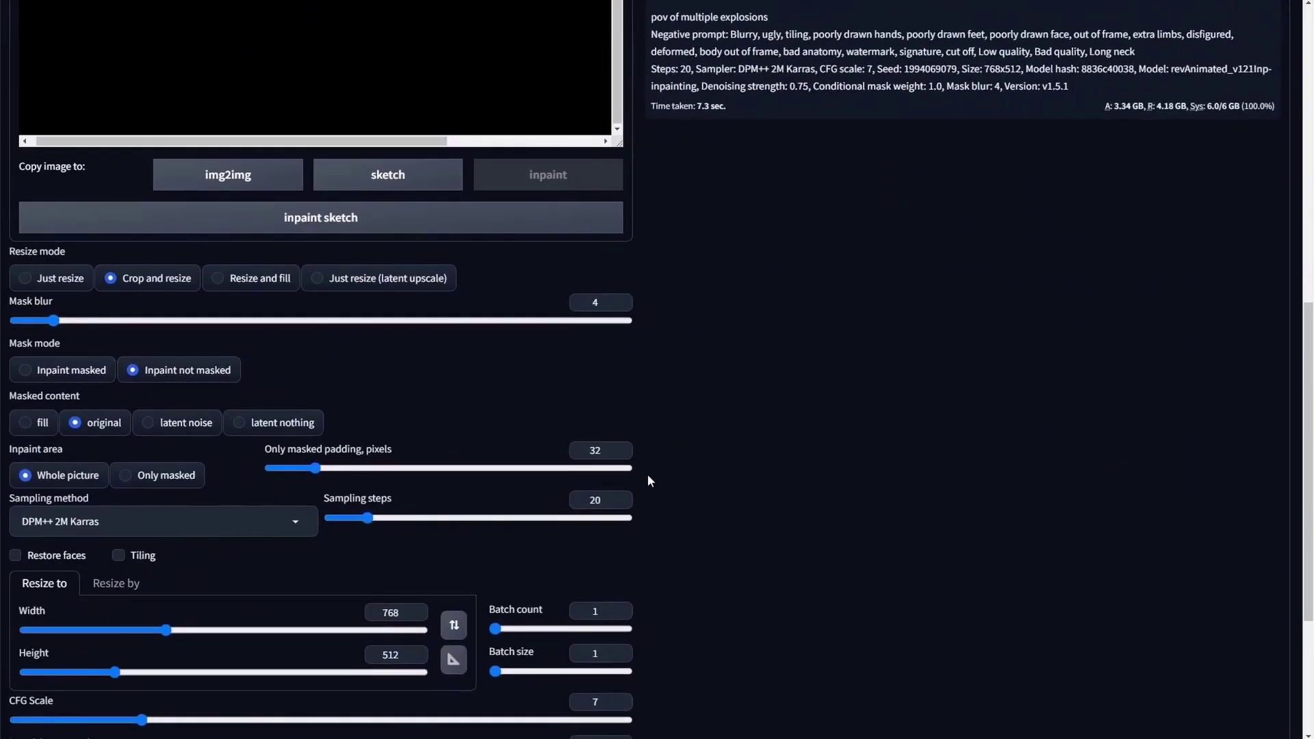
pyautogui.scroll(-3, 646, 473)
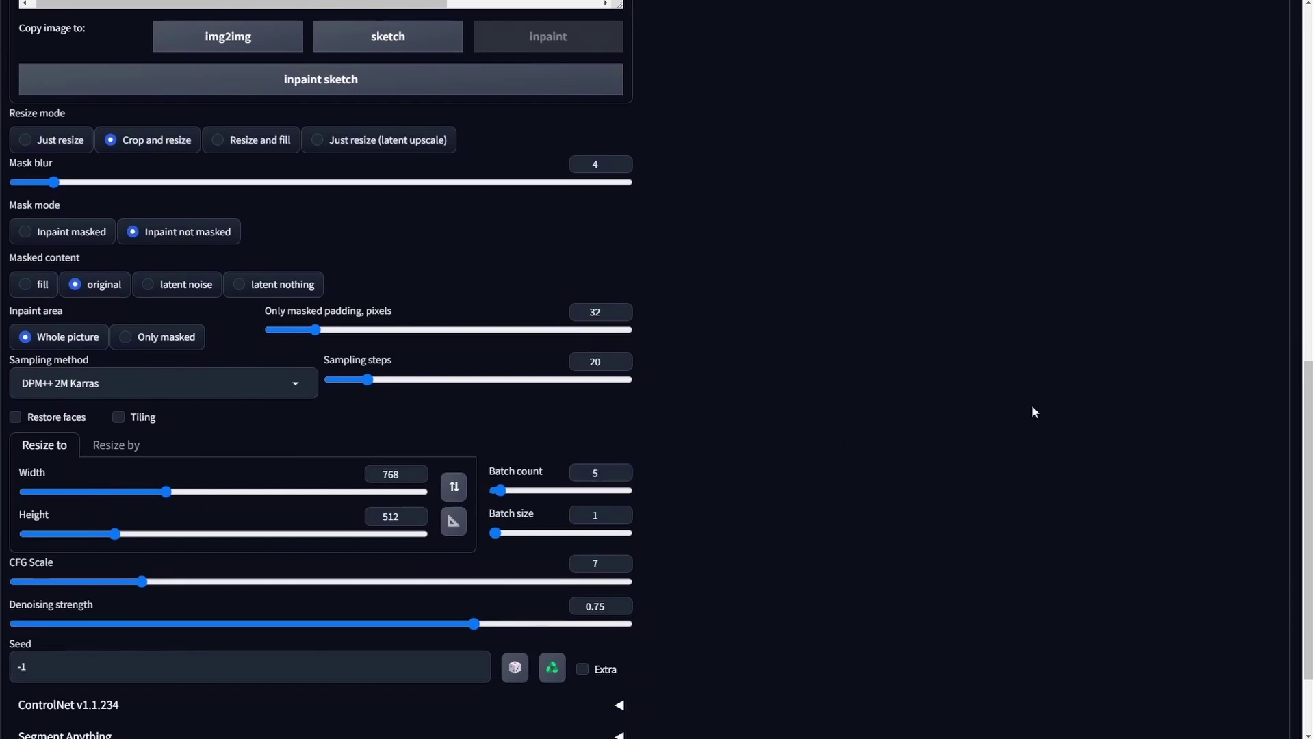
pyautogui.scroll(15, 1136, 397)
# Step: Generate a new batch and compare the second through sixth results in the gallery
pyautogui.click(1157, 134)
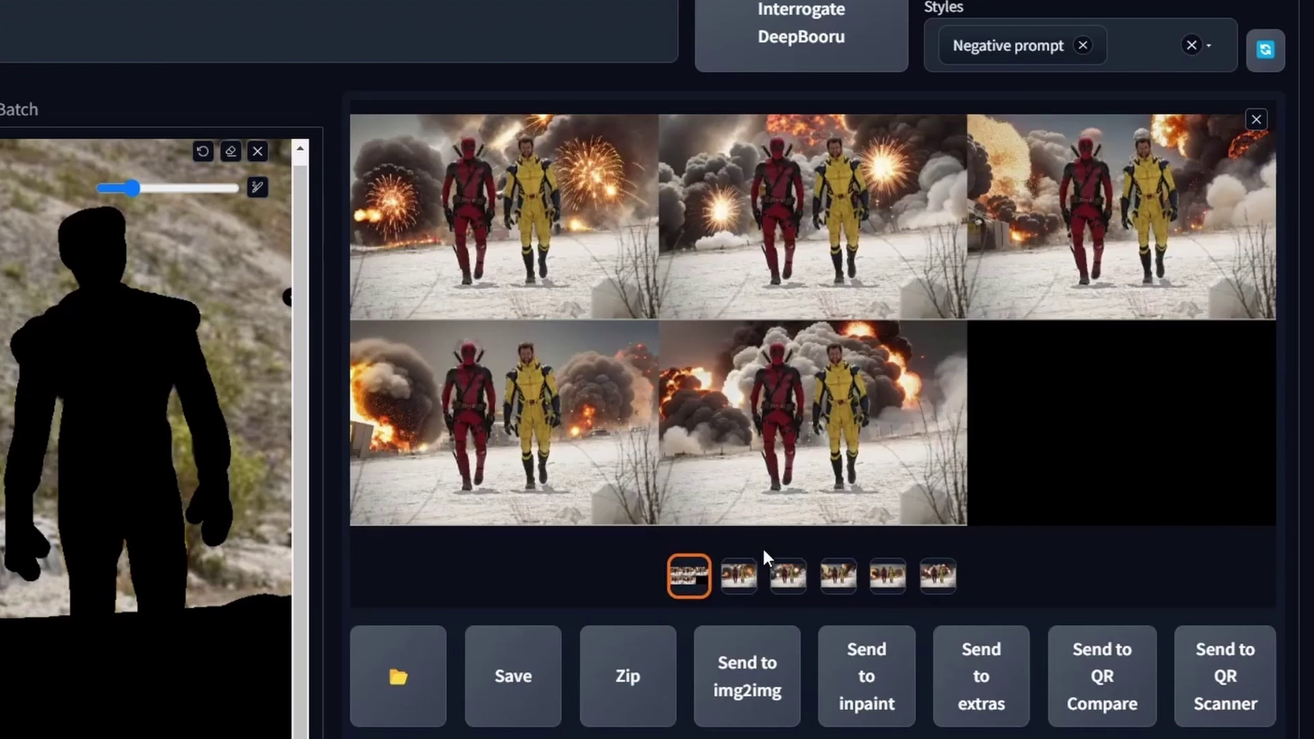
pyautogui.click(912, 584)
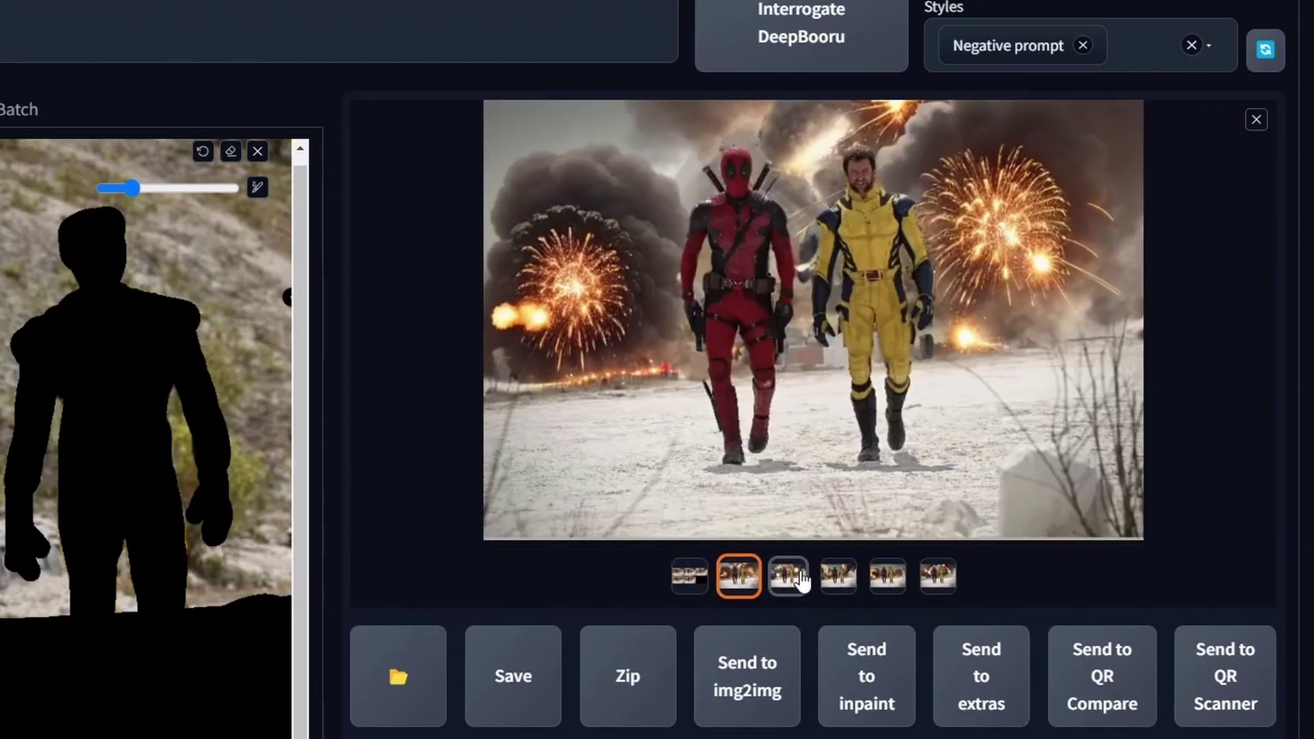
pyautogui.click(799, 579)
pyautogui.click(837, 577)
pyautogui.click(887, 577)
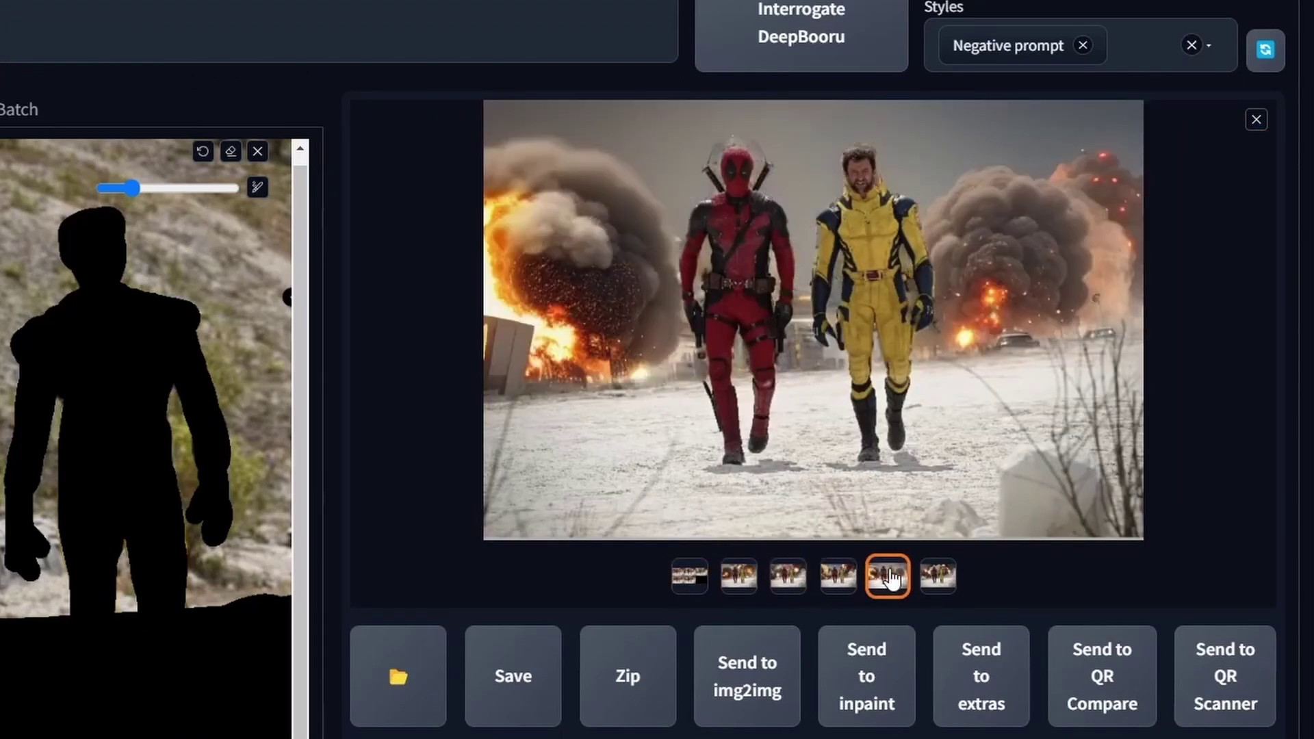
pyautogui.click(931, 579)
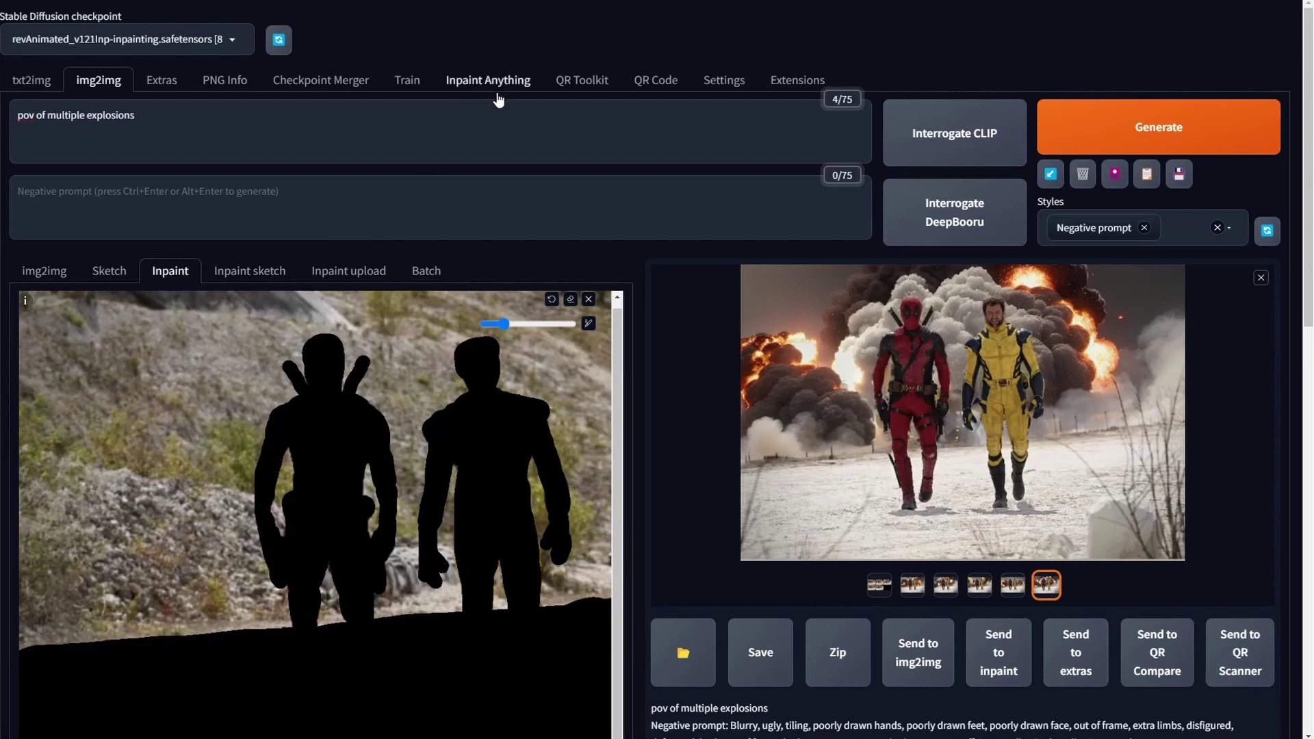
# Step: Check the installed extensions list for sd-webui-inpaint-anything and sd-webui-segment-anything
pyautogui.click(468, 85)
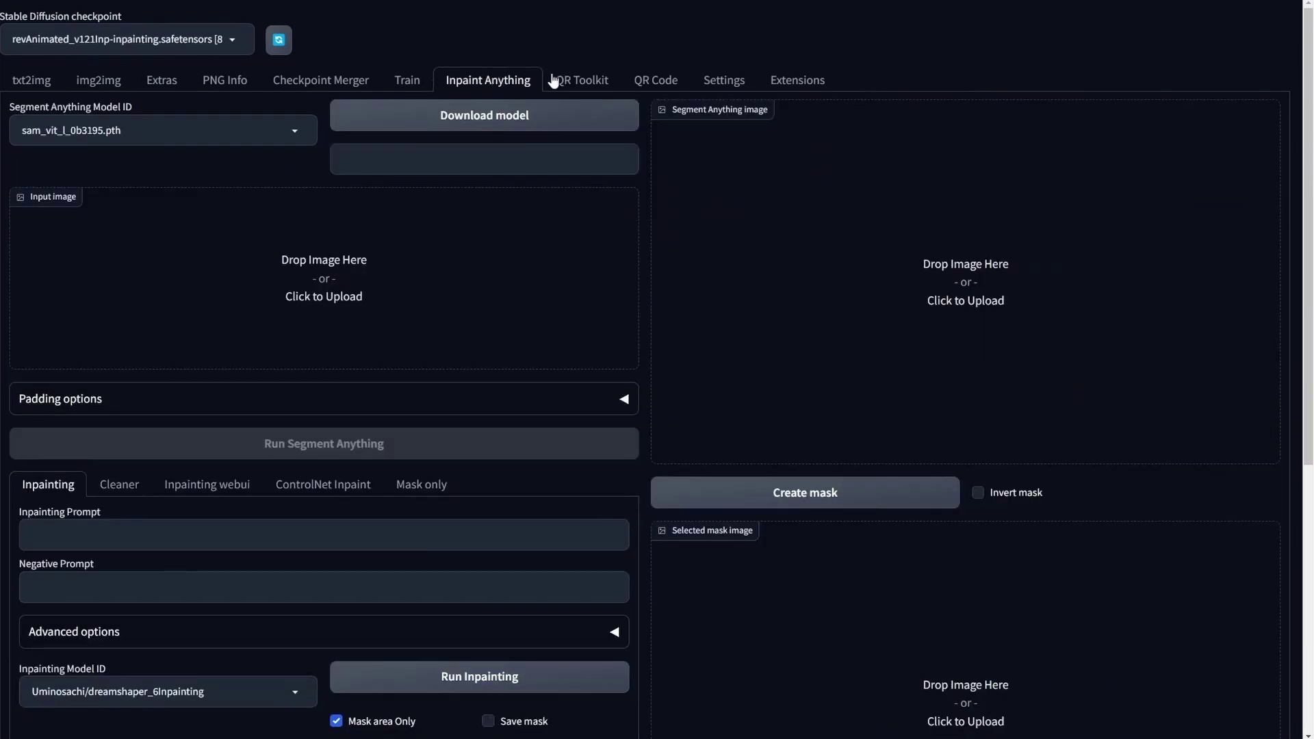
pyautogui.click(791, 83)
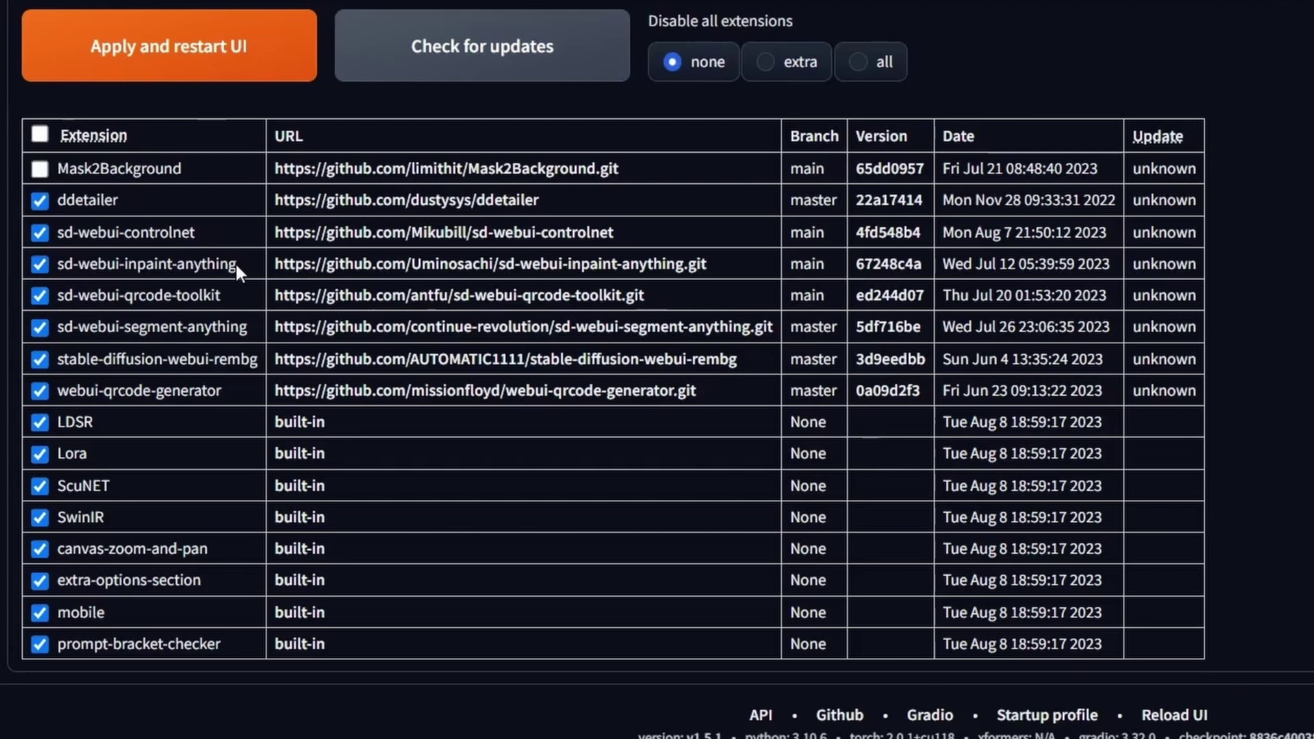
pyautogui.moveTo(130, 272); pyautogui.dragTo(54, 271)
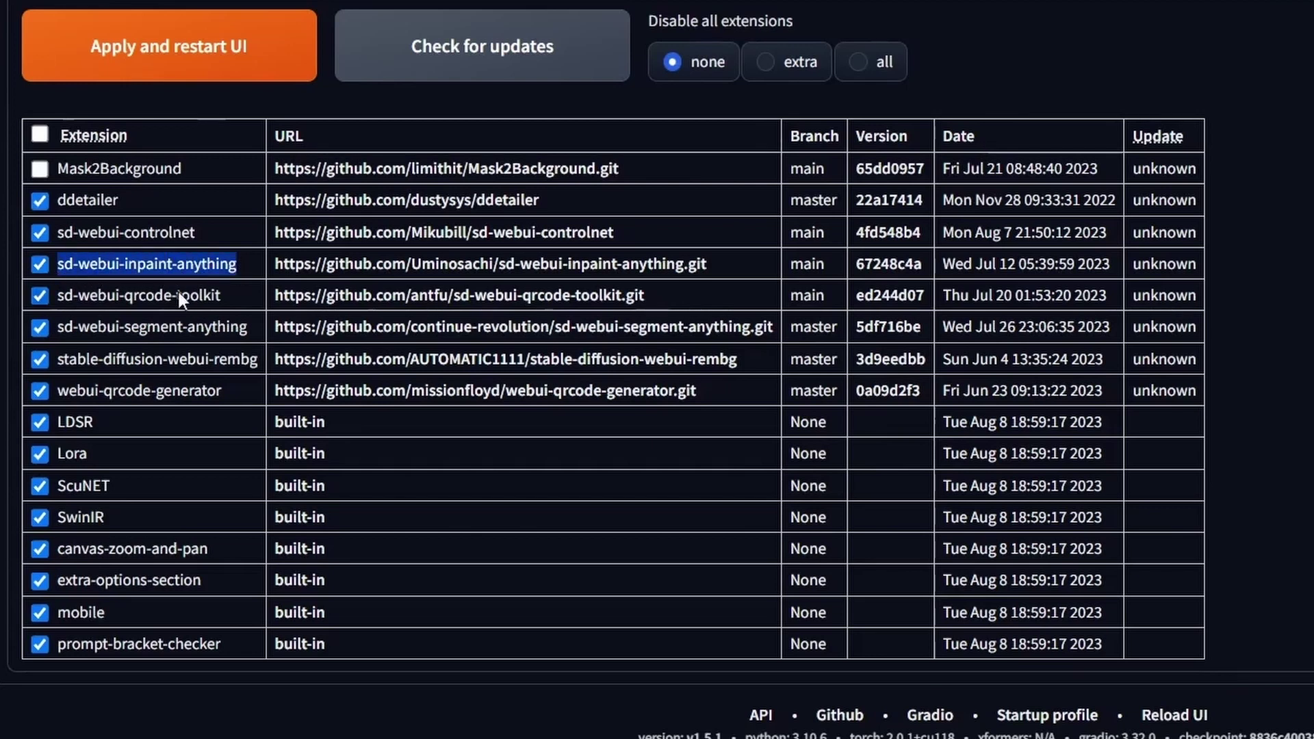
pyautogui.moveTo(252, 330); pyautogui.dragTo(59, 334)
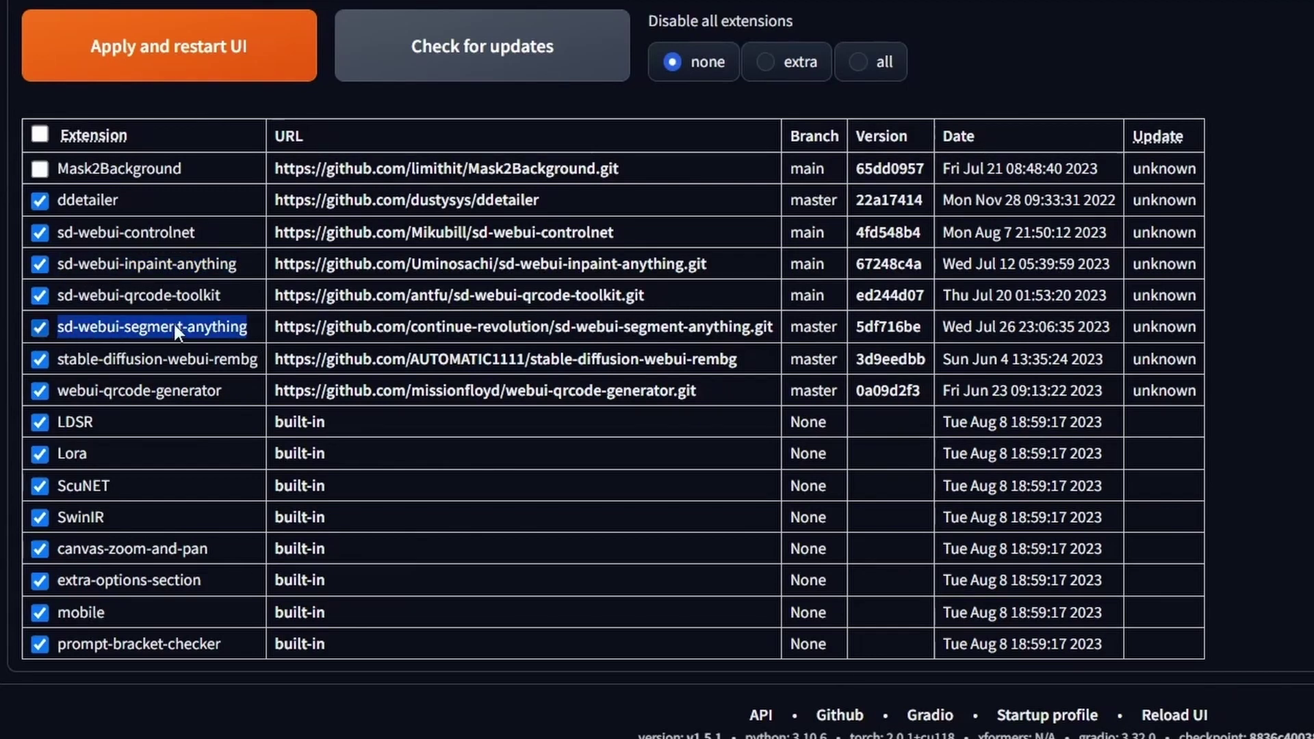
pyautogui.click(241, 259)
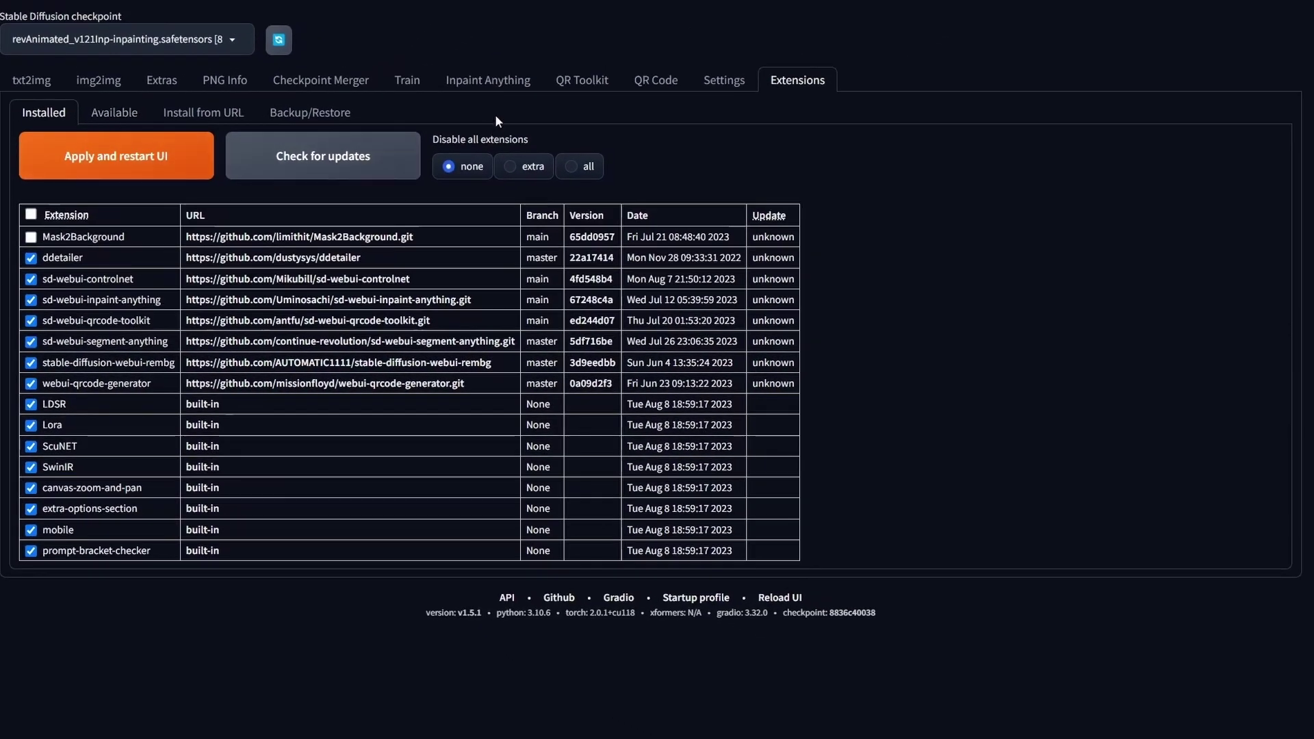
# Step: Select and download the sam_vit_l_0b3195.pth segmentation model in Inpaint Anything
pyautogui.click(483, 82)
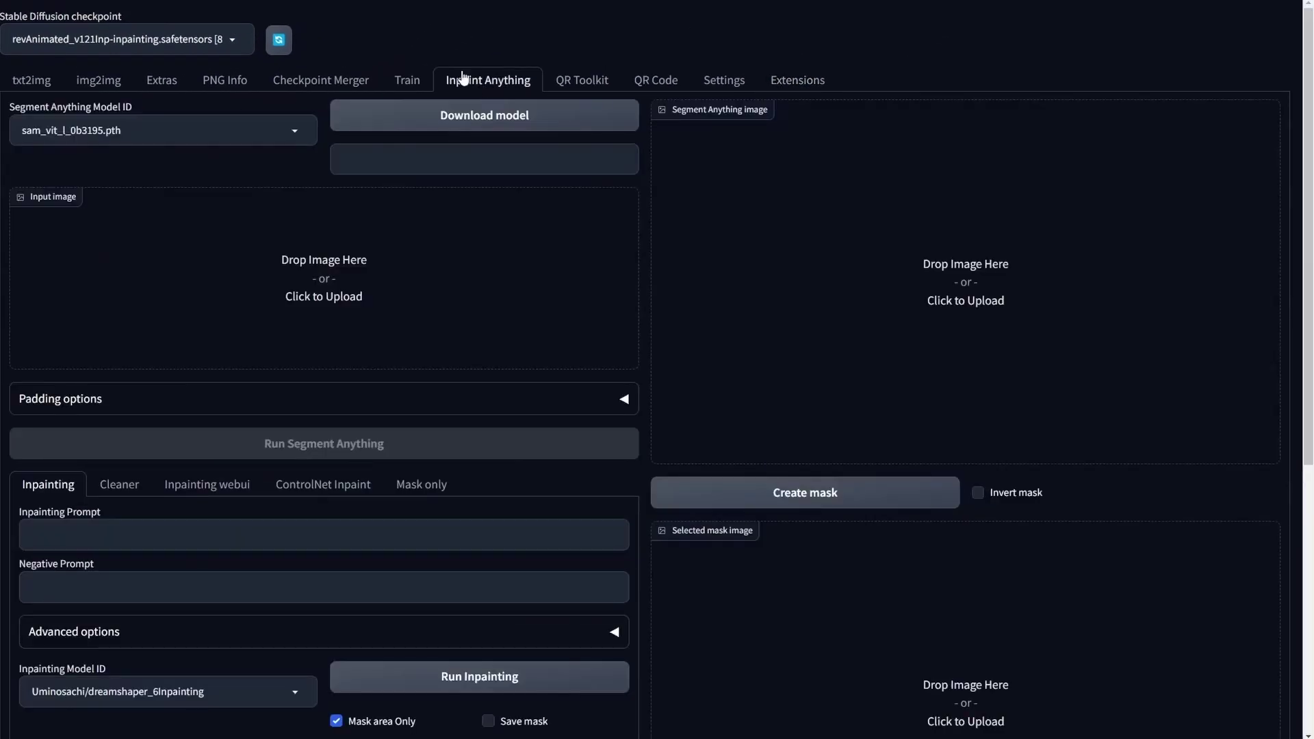
pyautogui.click(173, 131)
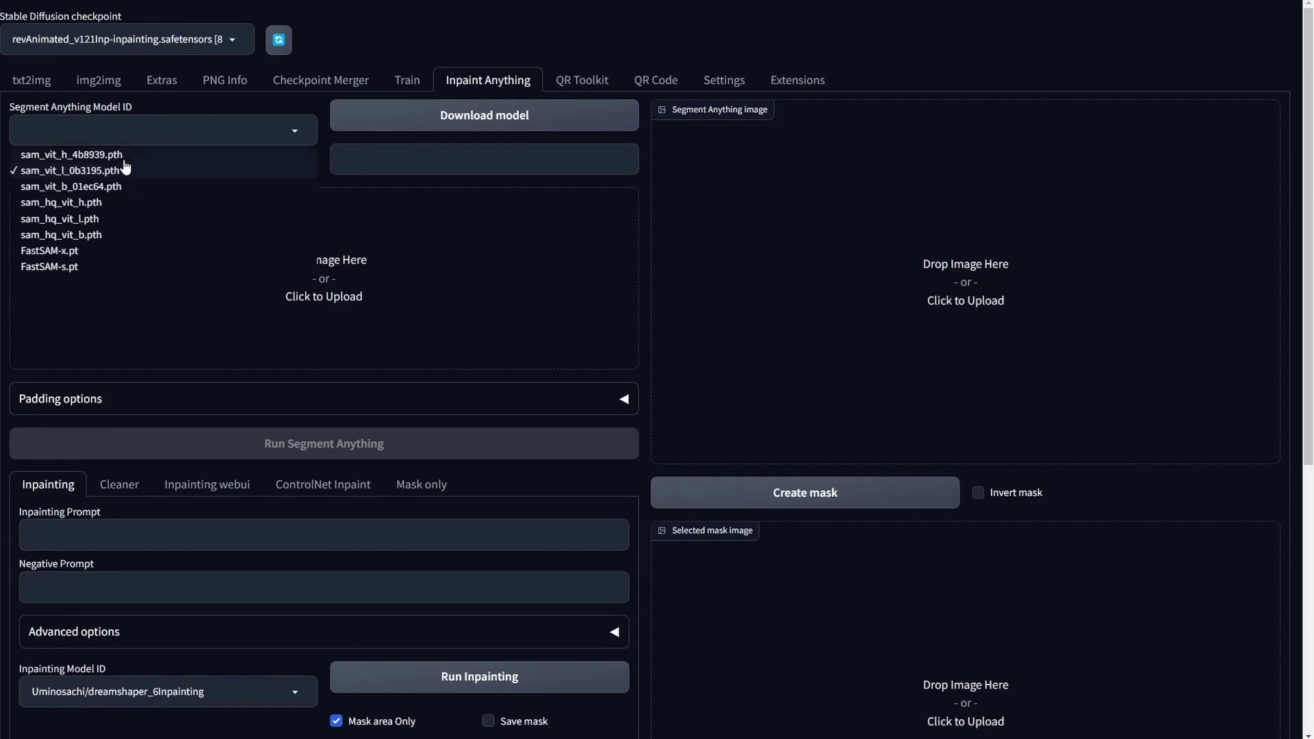
pyautogui.click(459, 118)
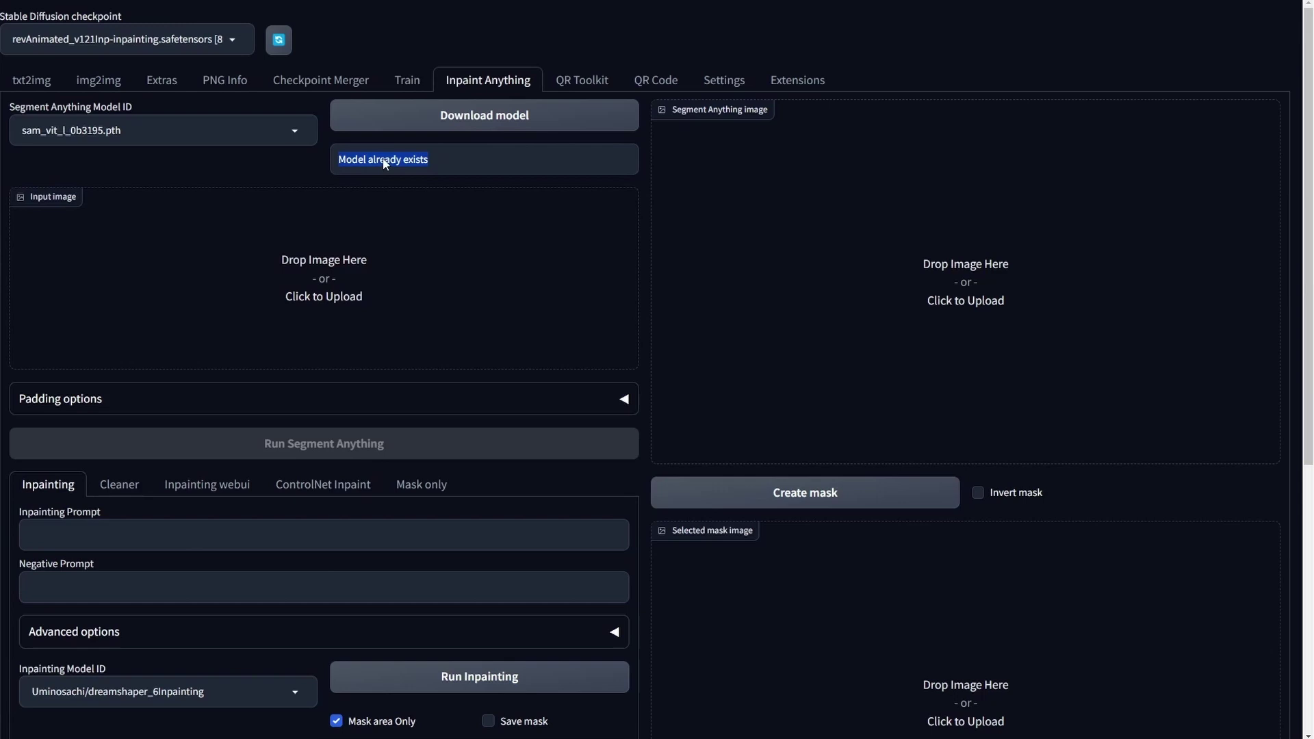
# Step: Load the Deadpool and Wolverine photo as the input image and glance at the padding options
pyautogui.moveTo(1311, 342); pyautogui.dragTo(339, 300)
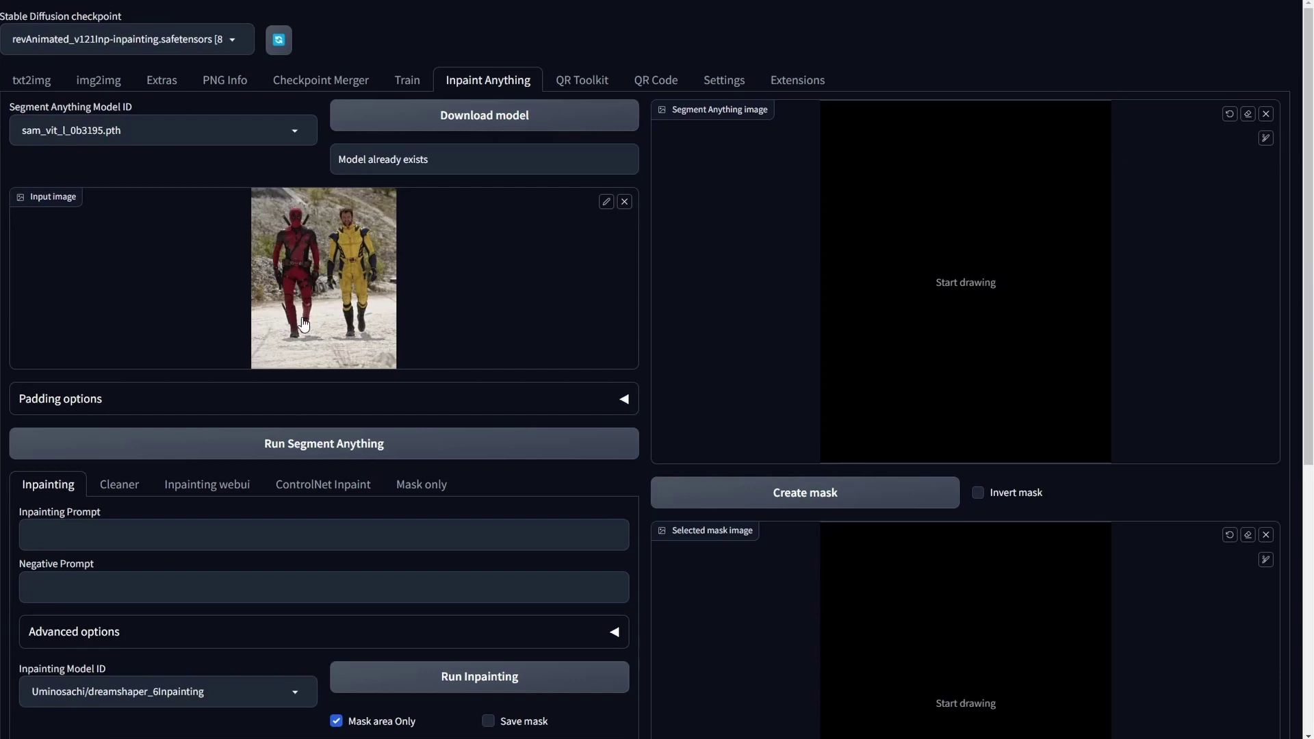
pyautogui.click(622, 400)
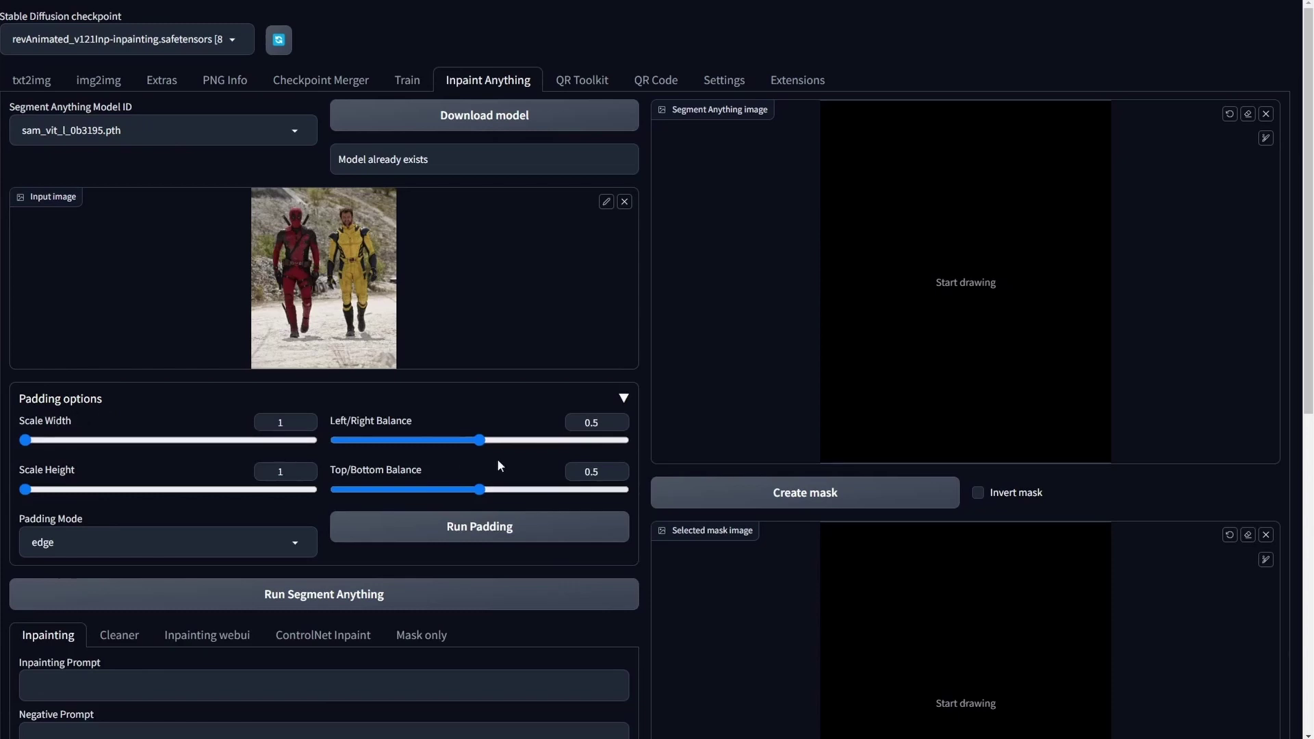
pyautogui.click(624, 400)
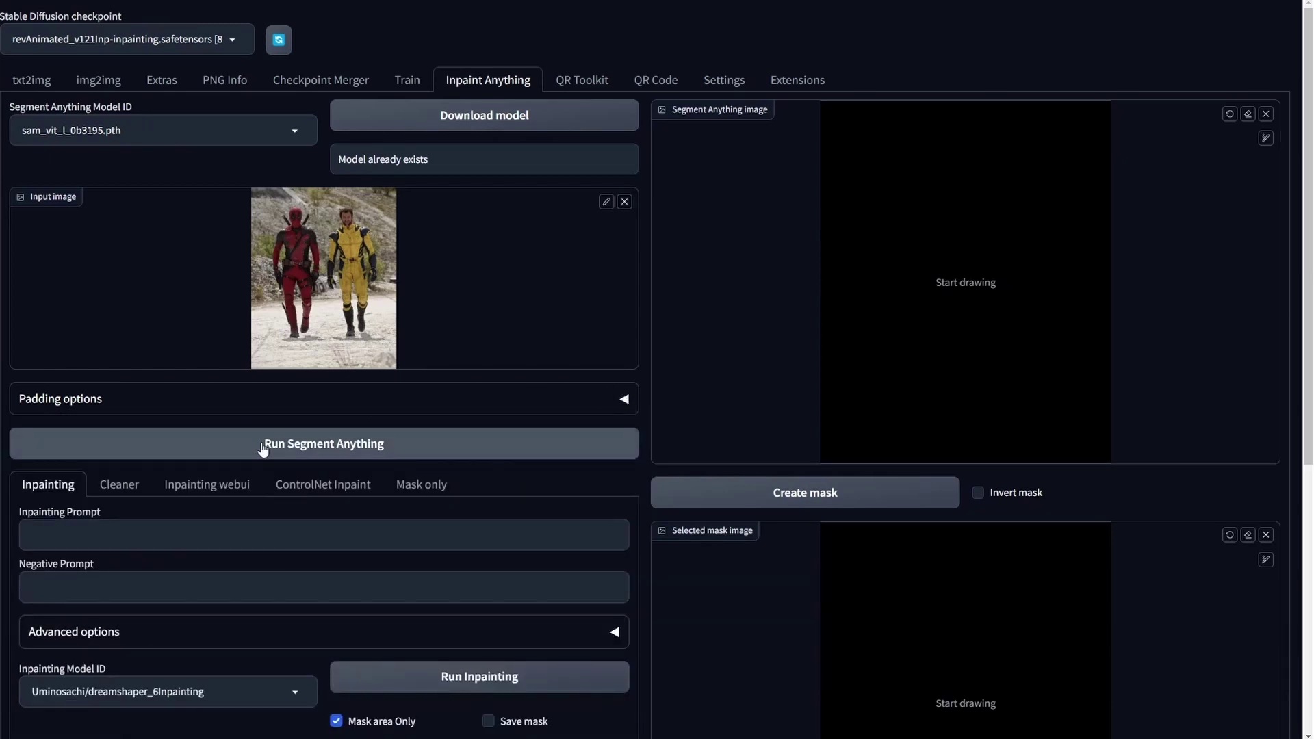
# Step: Run Segment Anything to split the photo into a colour segmentation map
pyautogui.click(378, 446)
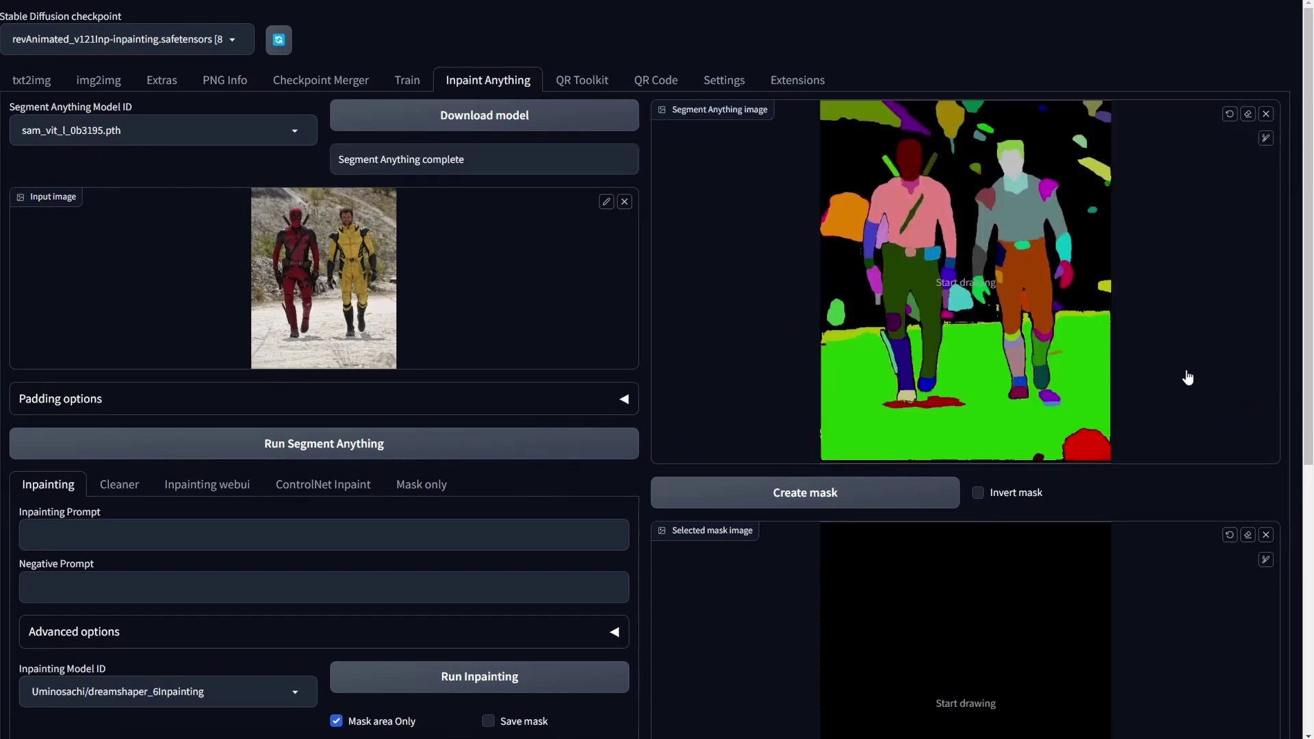
pyautogui.scroll(-1, 1157, 349)
pyautogui.scroll(1, 1171, 336)
pyautogui.scroll(4, 1214, 337)
pyautogui.scroll(-2, 1216, 339)
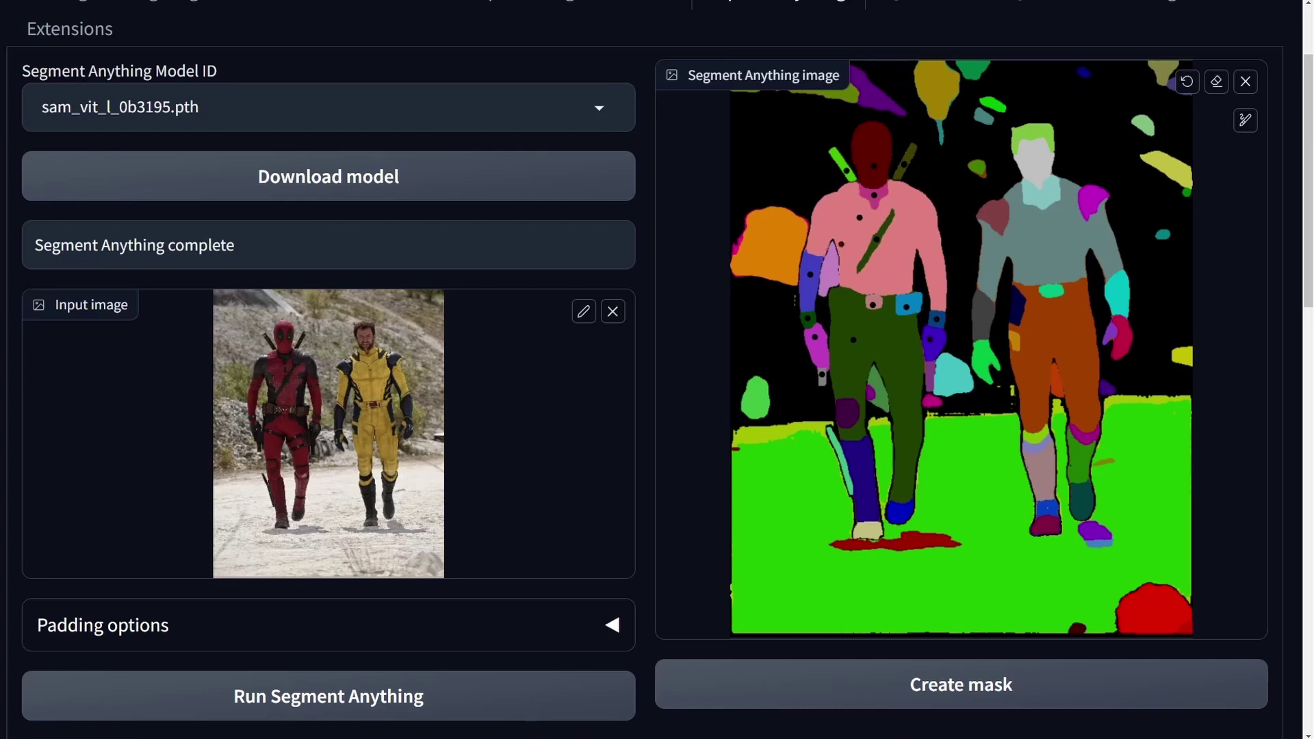
# Step: Build a mask from the marked points and inspect the selected mask, rebuilding it once
pyautogui.scroll(-8, 1141, 399)
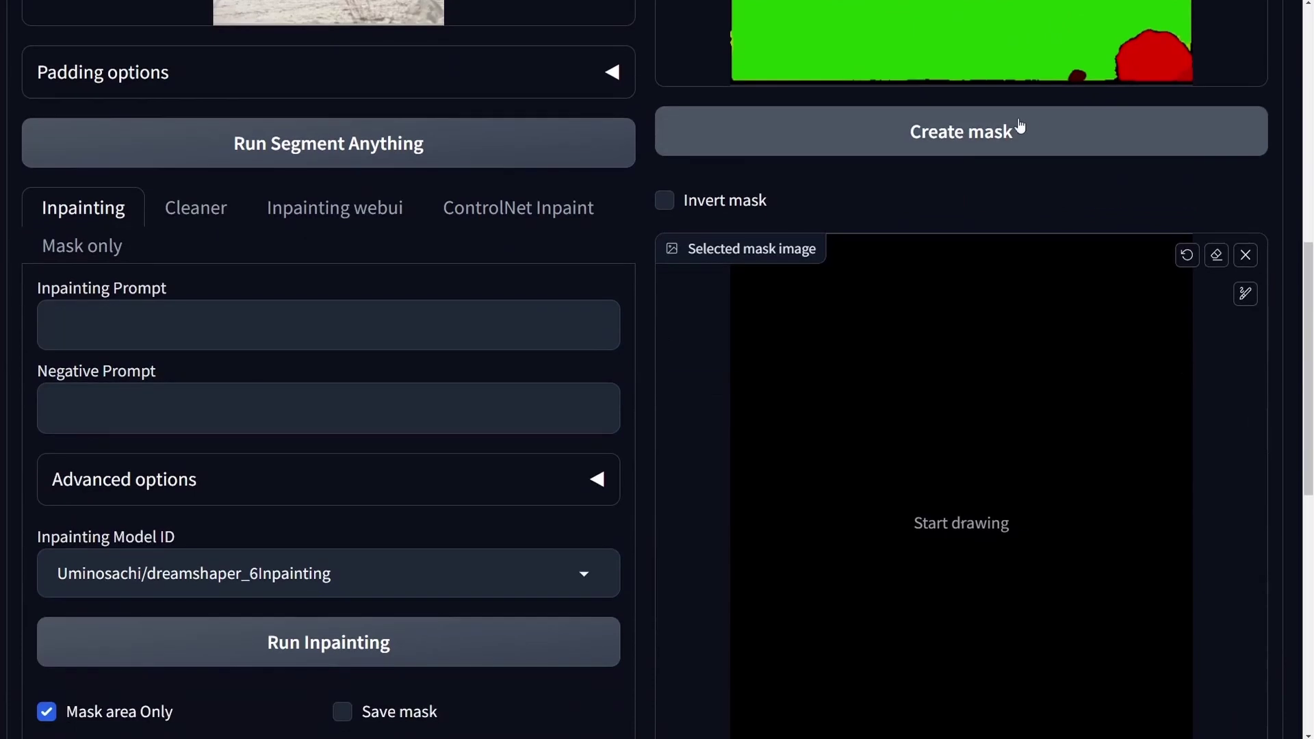
pyautogui.click(970, 132)
pyautogui.scroll(-2, 1267, 159)
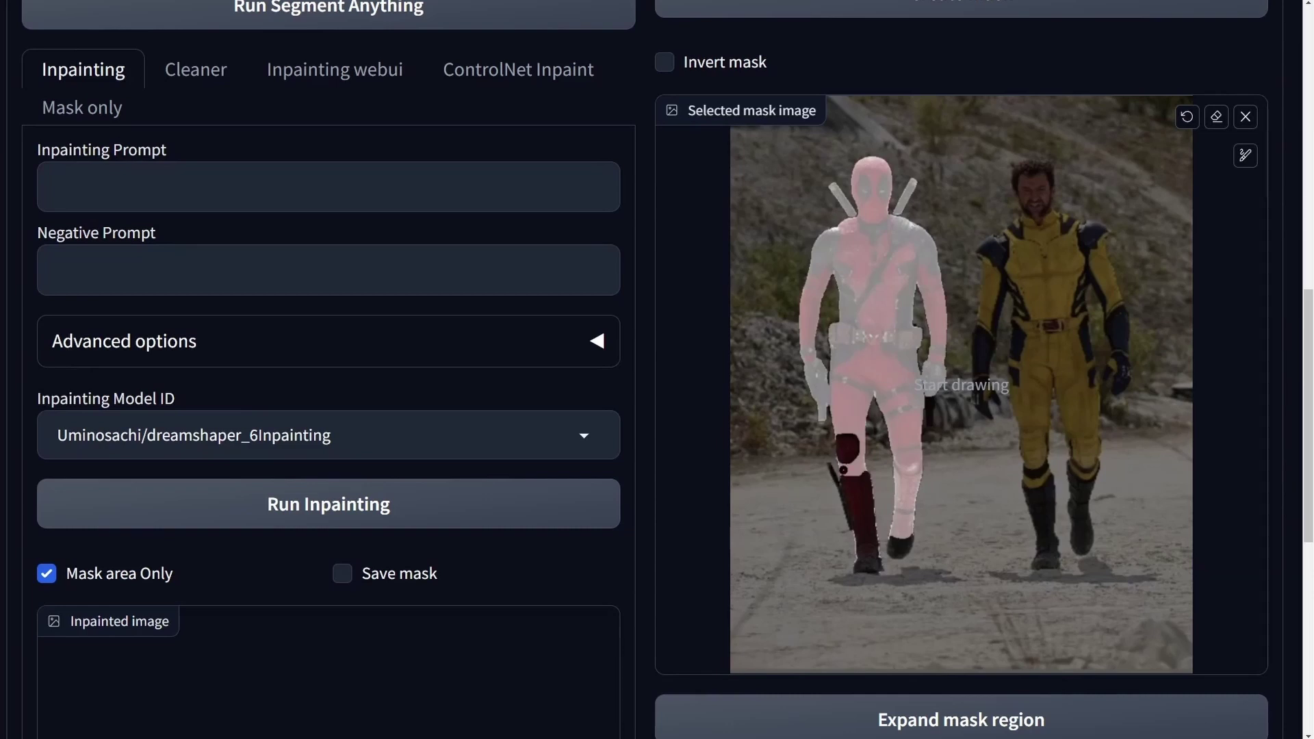
pyautogui.scroll(9, 918, 318)
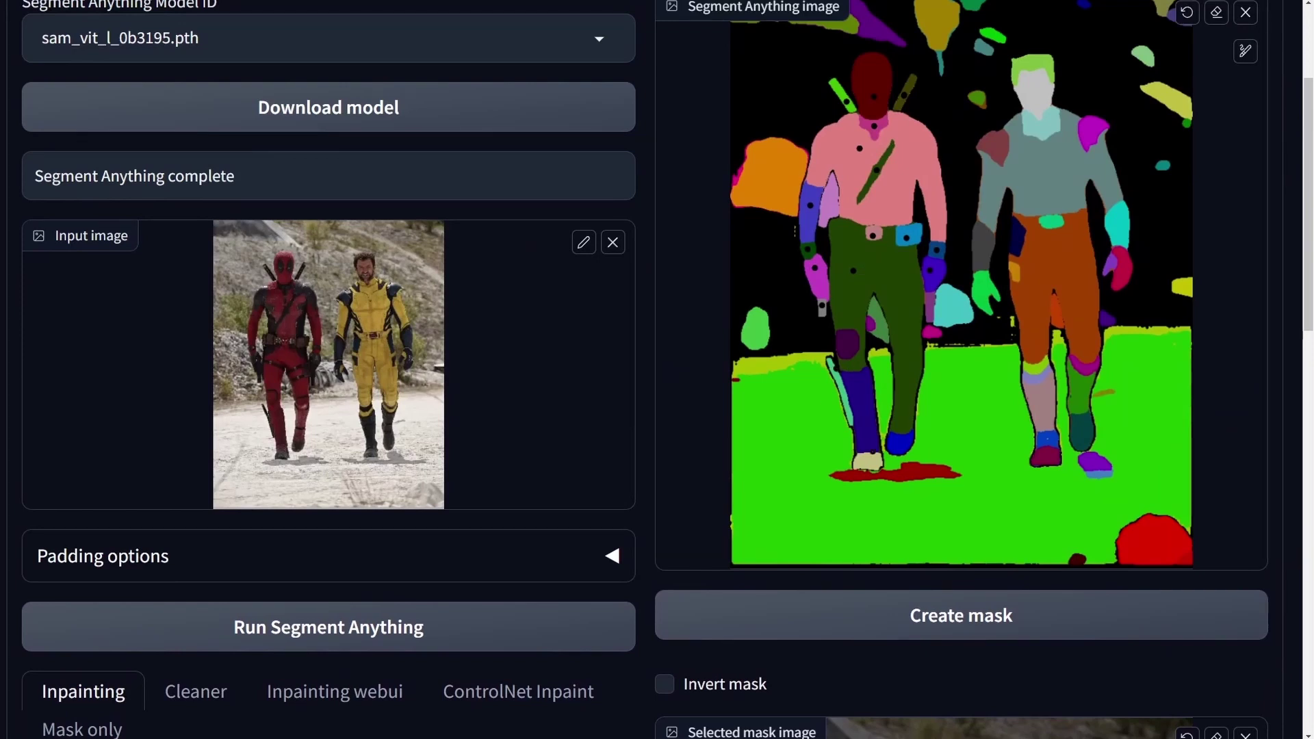
pyautogui.scroll(-4, 1027, 342)
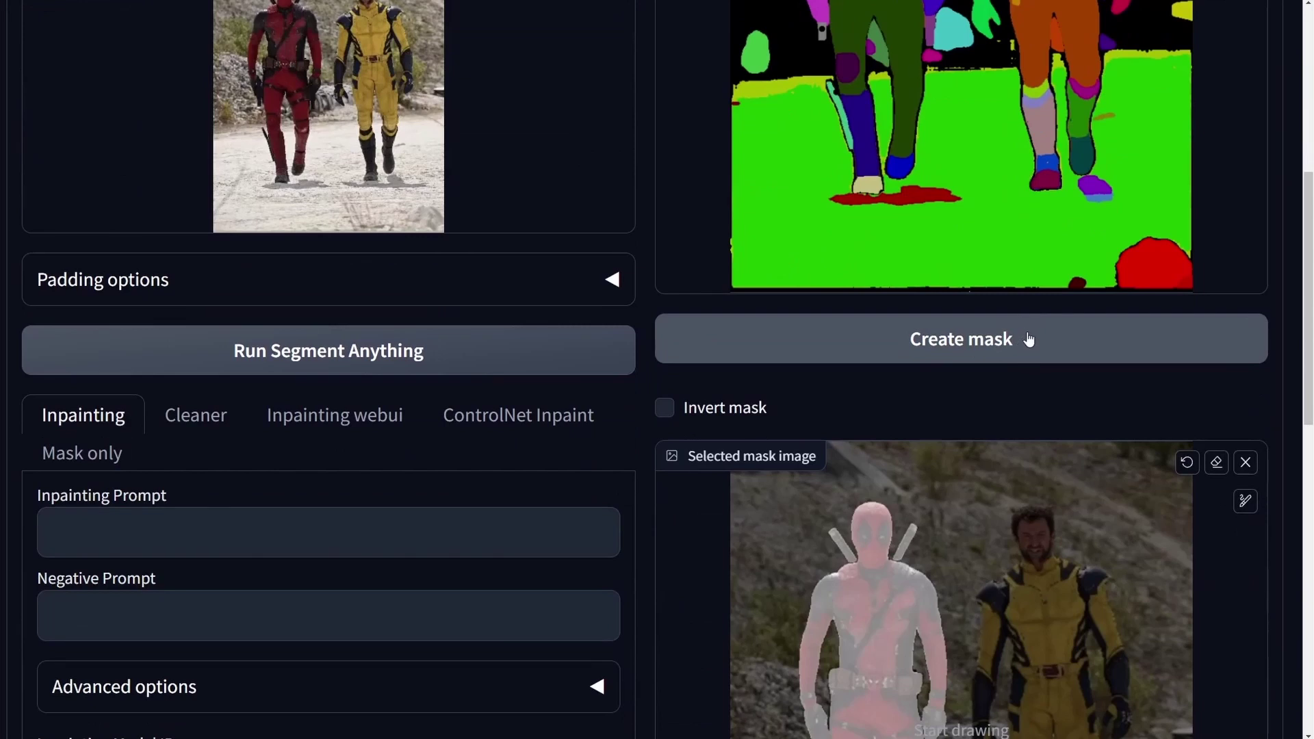
pyautogui.click(1029, 337)
pyautogui.scroll(-5, 1216, 264)
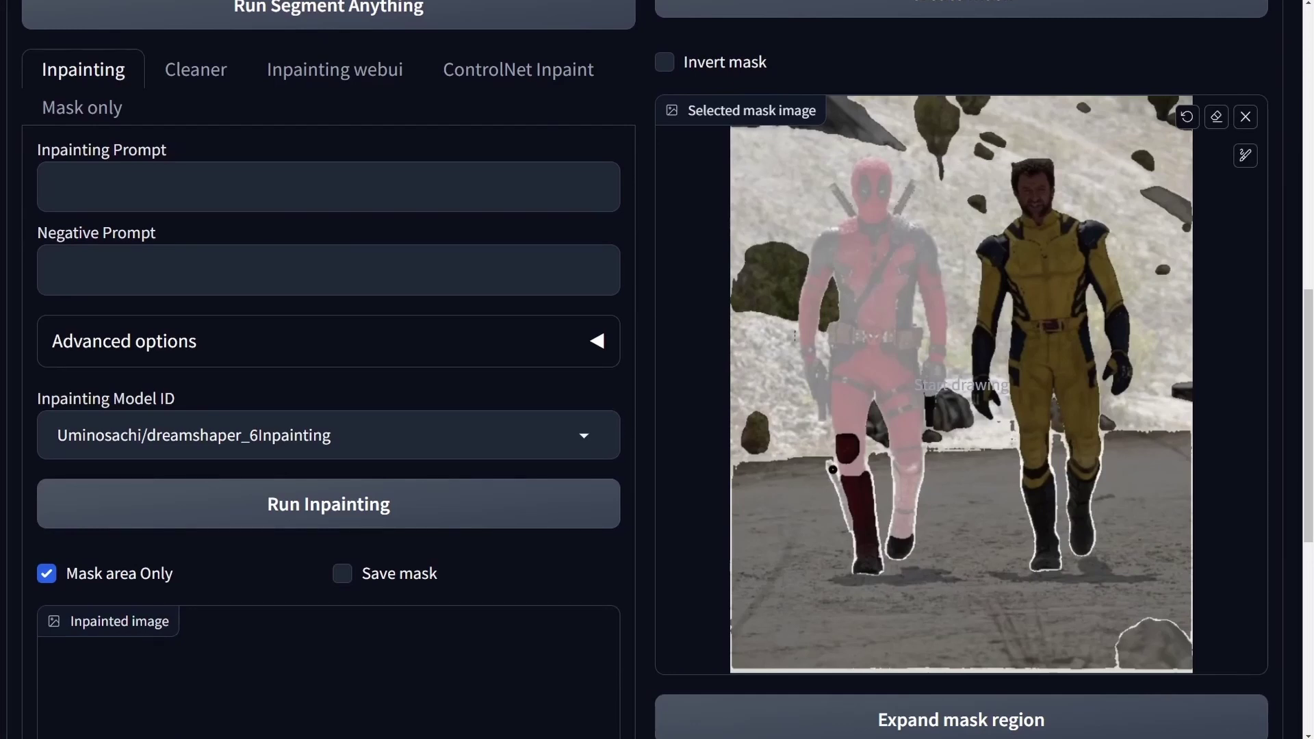
pyautogui.scroll(6, 1191, 253)
pyautogui.scroll(4, 1191, 253)
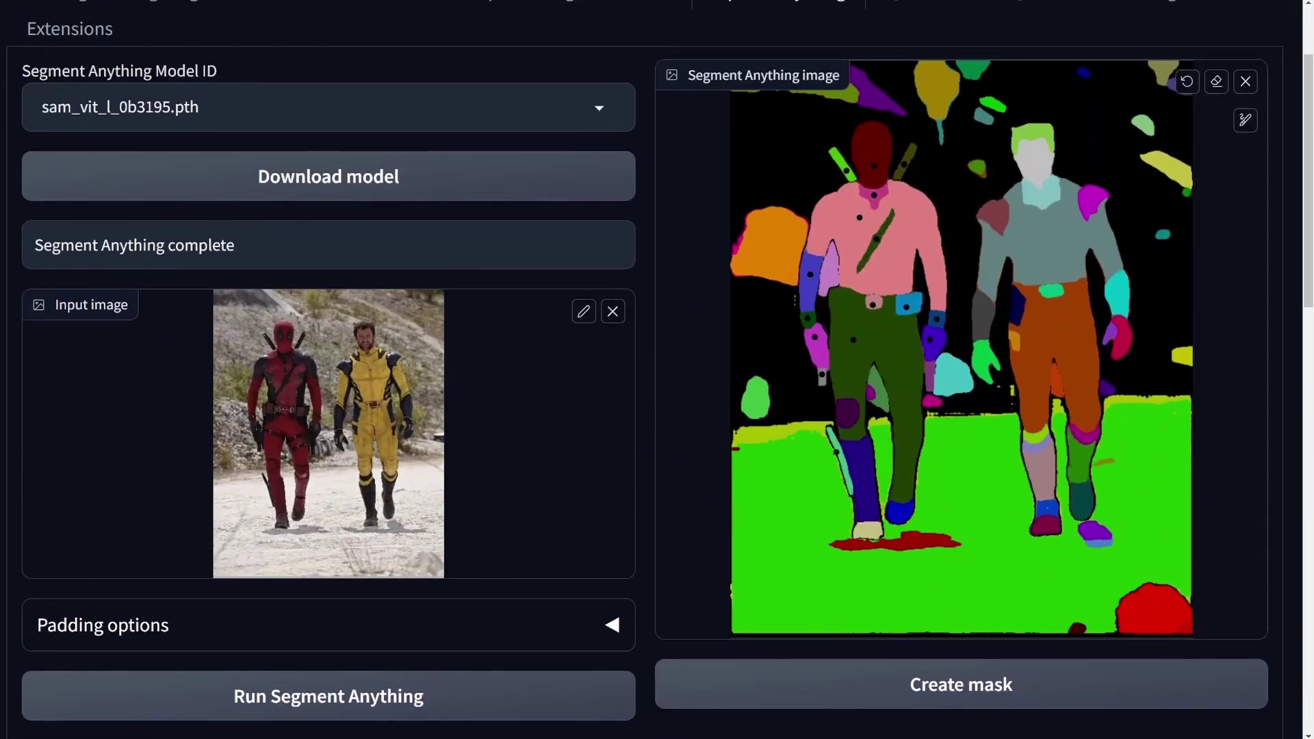
# Step: Reduce the marking brush size
pyautogui.click(1245, 120)
pyautogui.moveTo(1149, 122); pyautogui.dragTo(1080, 121)
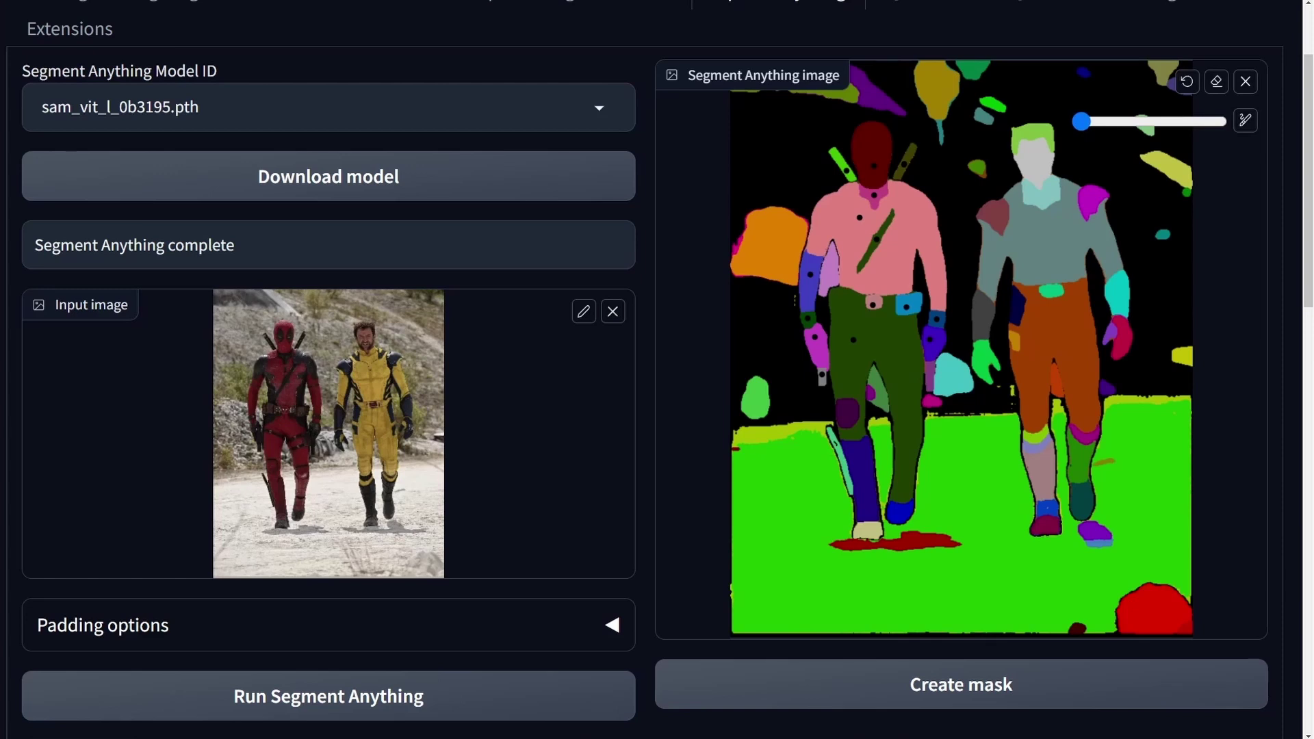
pyautogui.moveTo(1081, 122); pyautogui.dragTo(1091, 121)
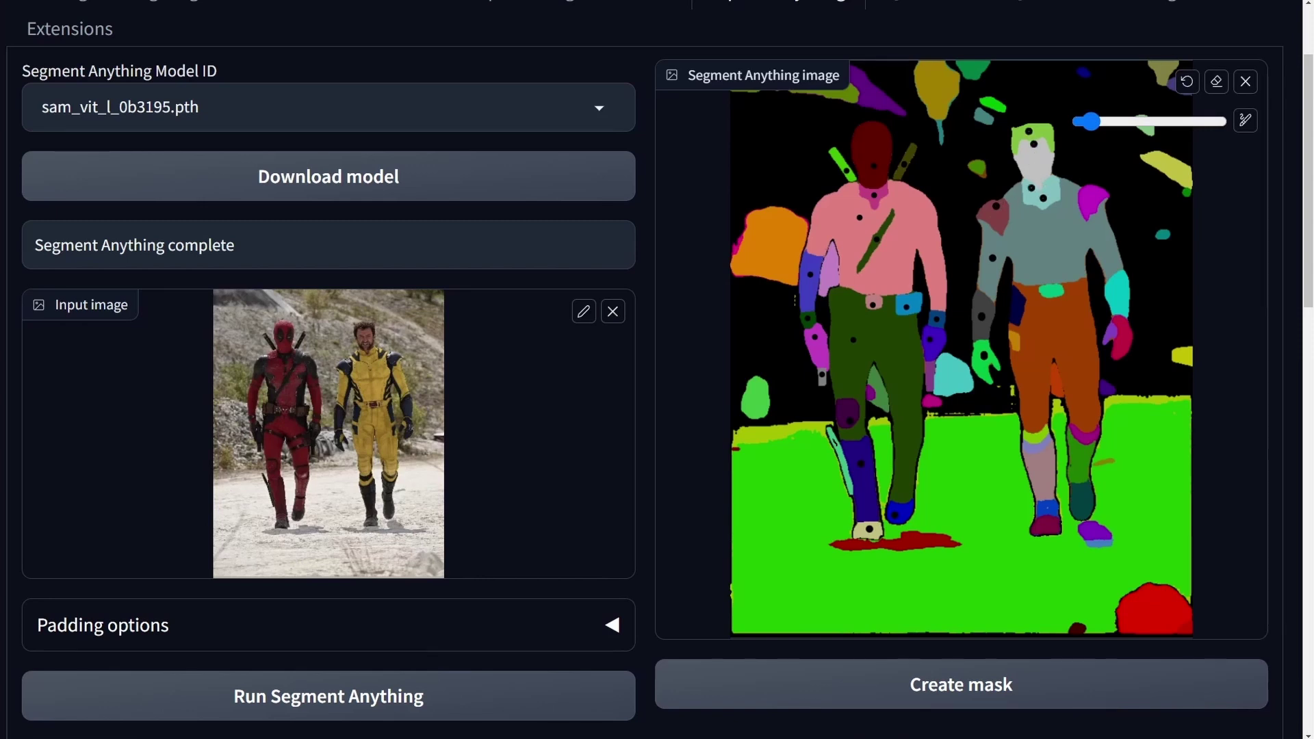
pyautogui.scroll(-3, 986, 551)
# Step: Create the mask from points on both figures, regenerating it so Wolverine is fully covered
pyautogui.click(1000, 479)
pyautogui.scroll(-2, 1148, 410)
pyautogui.scroll(-4, 1282, 246)
pyautogui.scroll(1, 1230, 272)
pyautogui.scroll(7, 1230, 272)
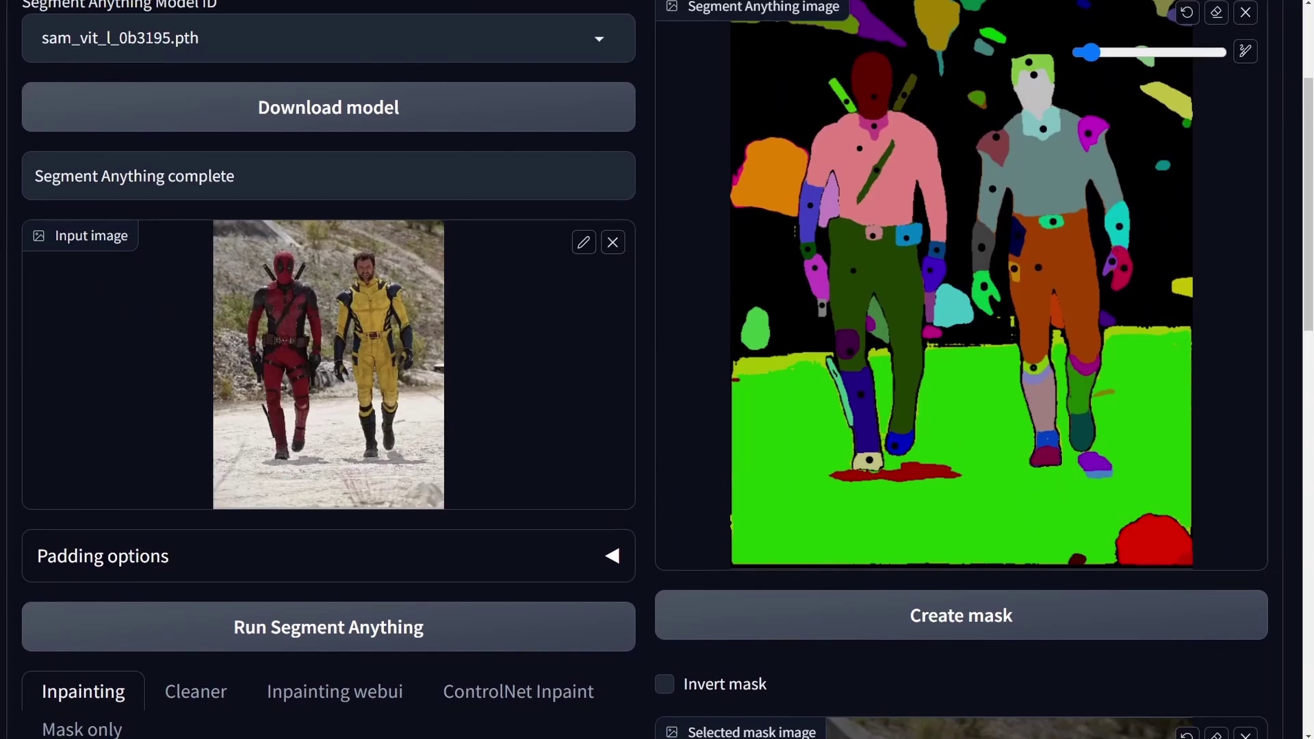
pyautogui.scroll(-6, 1047, 438)
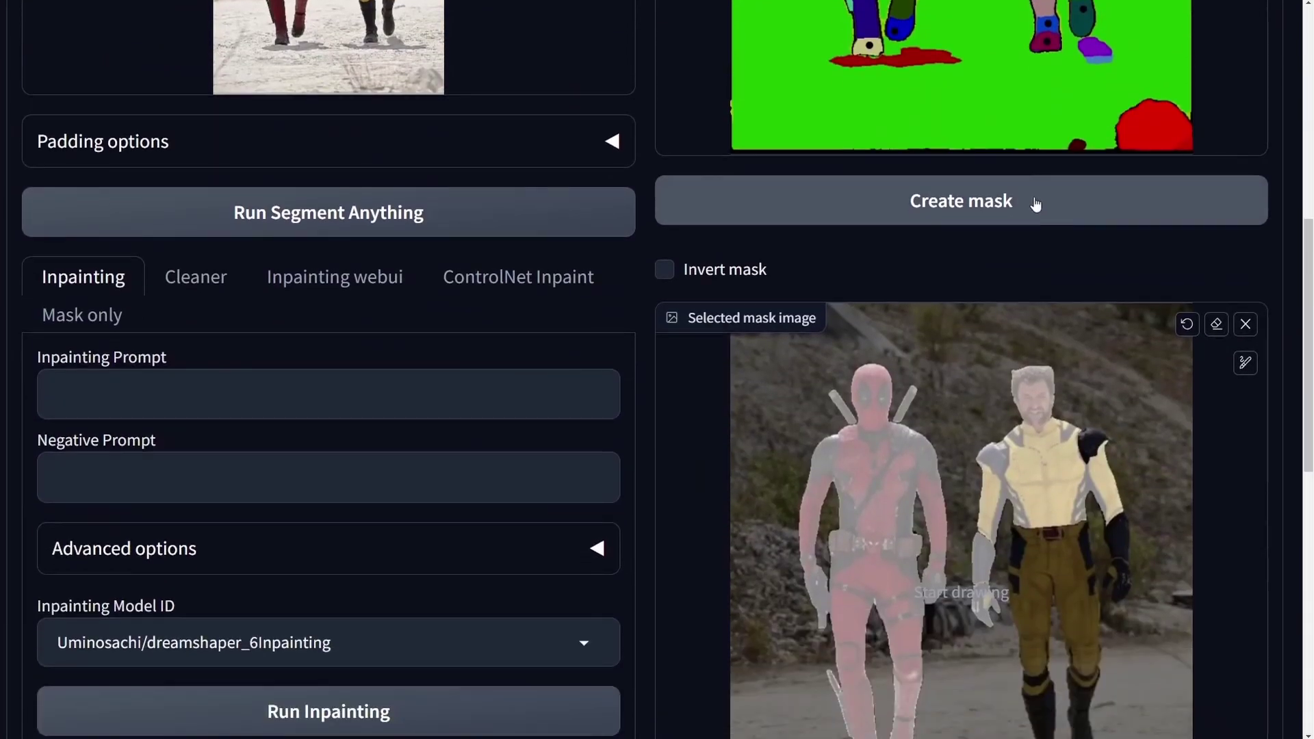
pyautogui.click(1035, 202)
pyautogui.scroll(-2, 1033, 196)
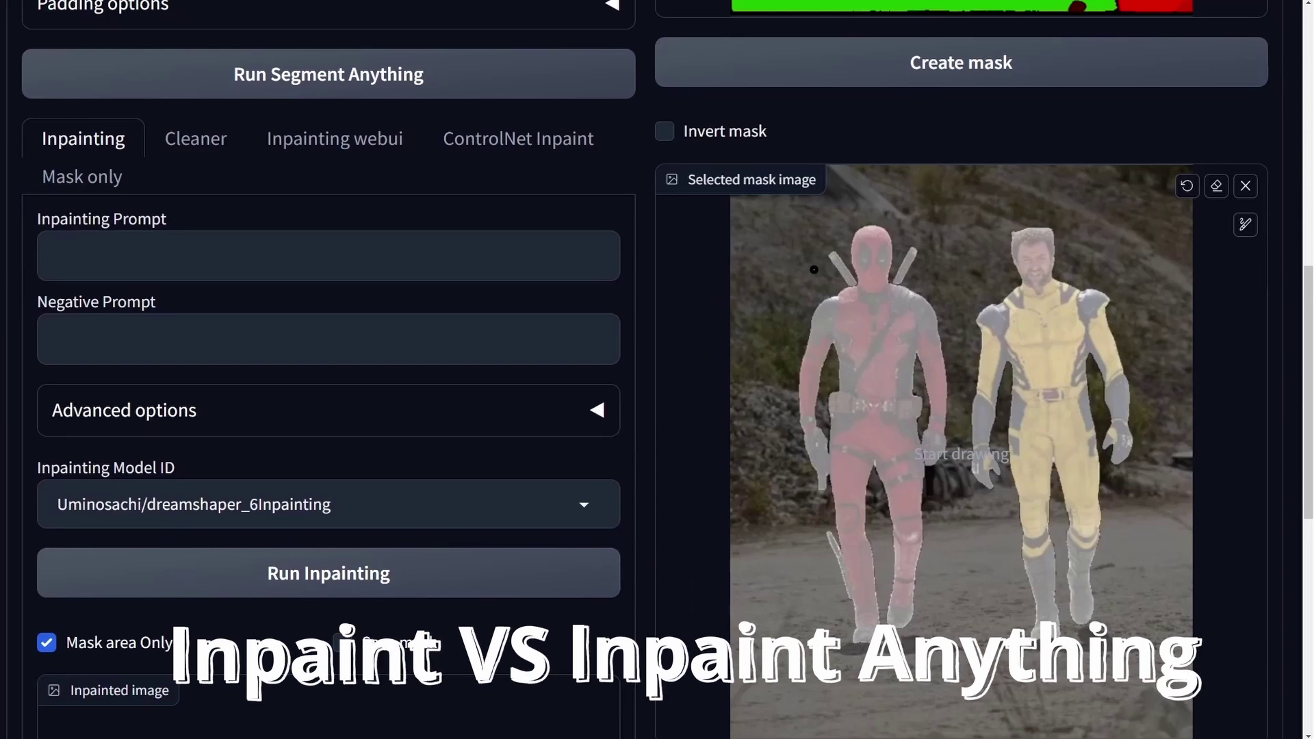
pyautogui.hotkey('ctrl', '-')
pyautogui.hotkey('ctrl', '-')
pyautogui.hotkey('ctrl', '-')
pyautogui.scroll(6, 675, 164)
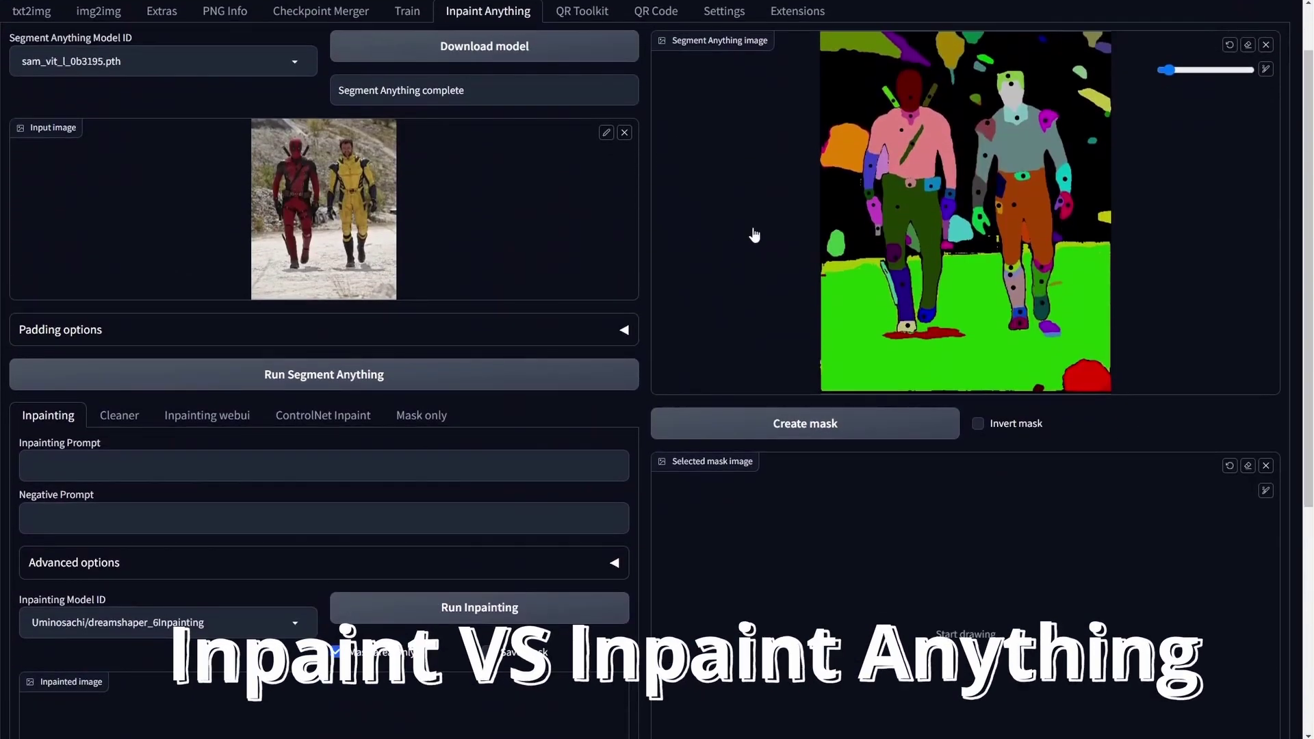
pyautogui.hotkey('ctrl', '+')
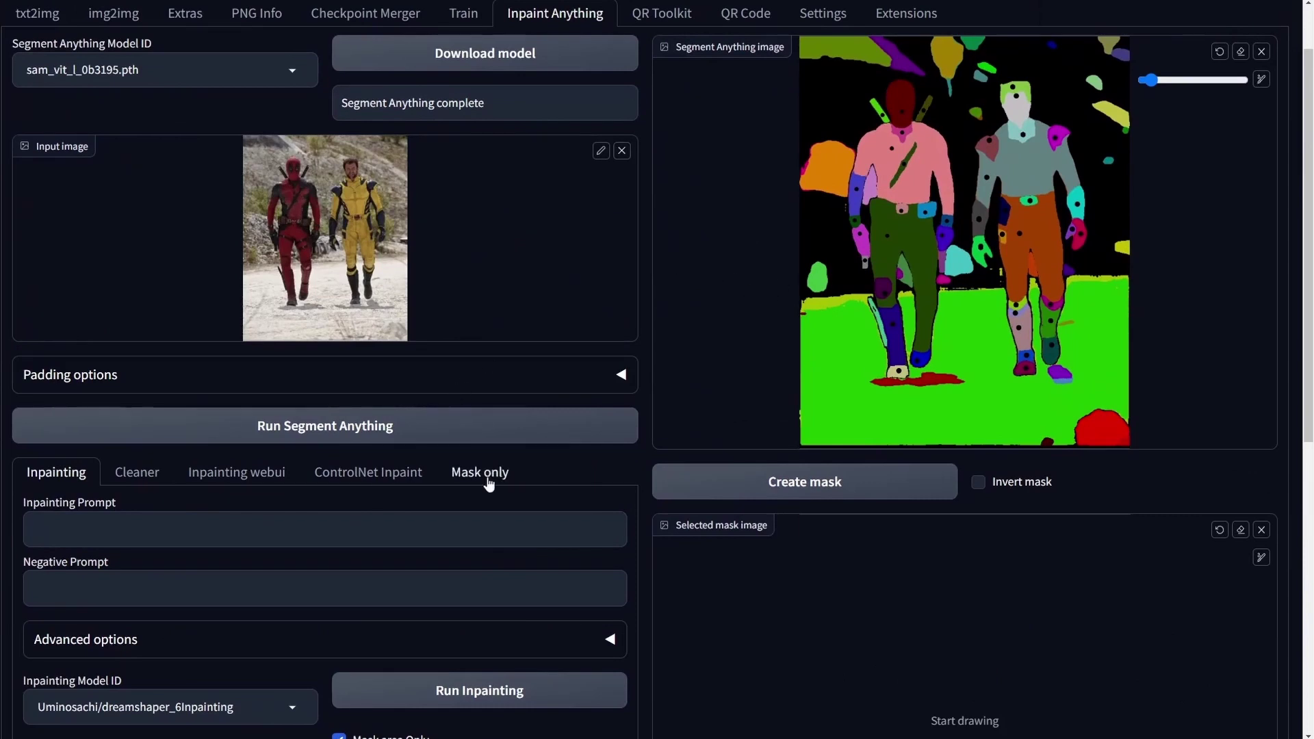
# Step: Browse the Inpainting, Cleaner, Inpainting webui and ControlNet Inpaint option tabs
pyautogui.click(483, 475)
pyautogui.click(75, 474)
pyautogui.scroll(-2, 106, 487)
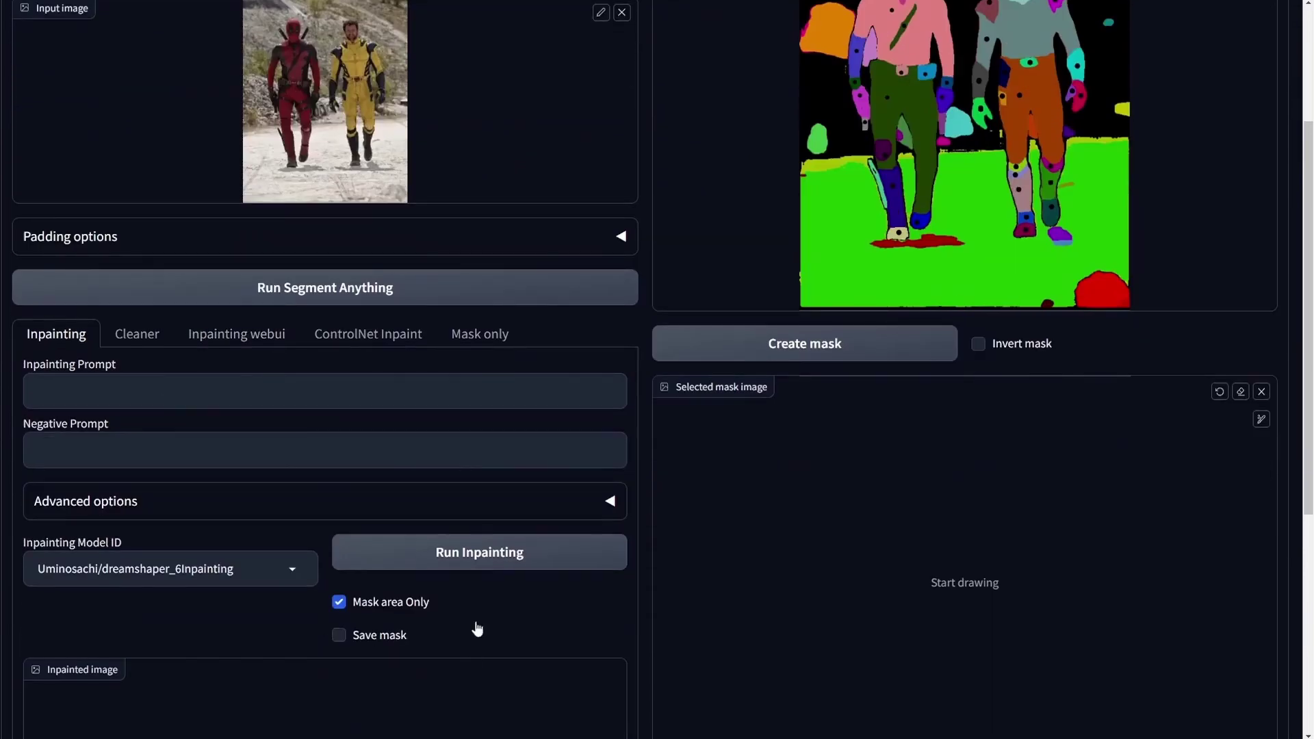
pyautogui.click(158, 337)
pyautogui.click(271, 337)
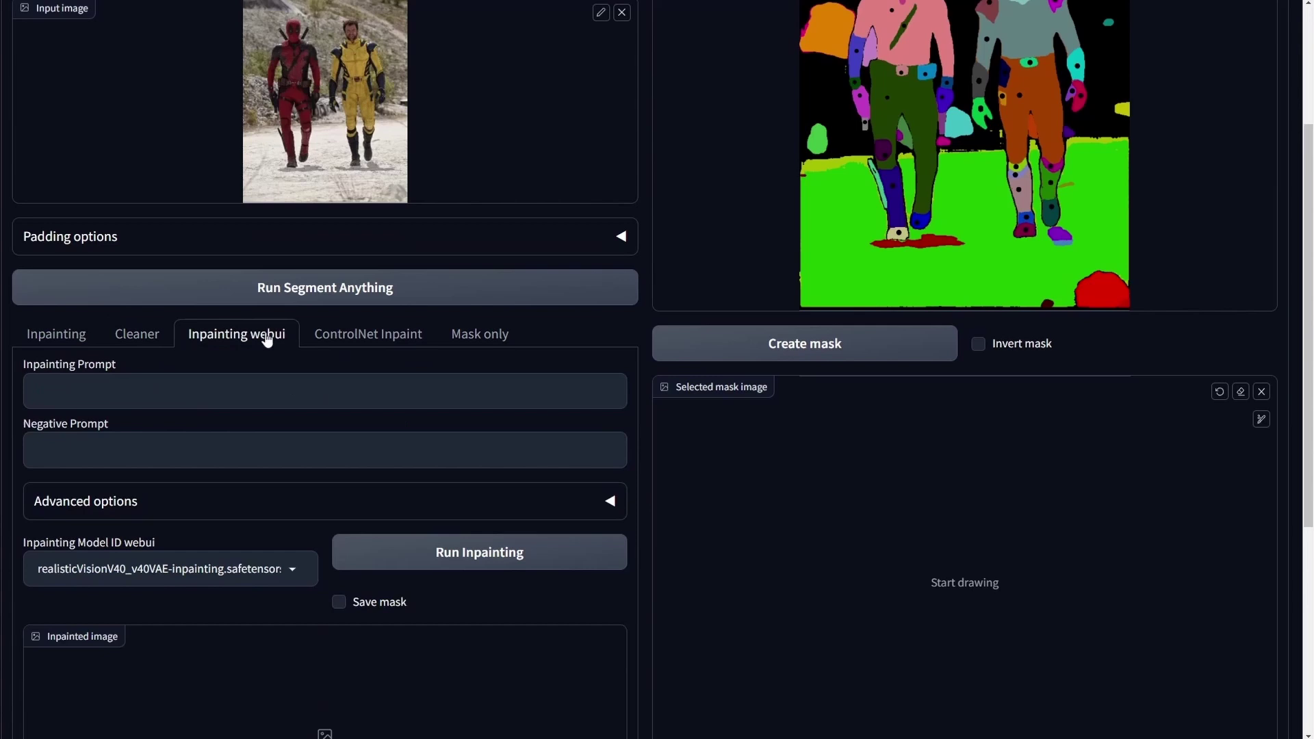
pyautogui.click(345, 337)
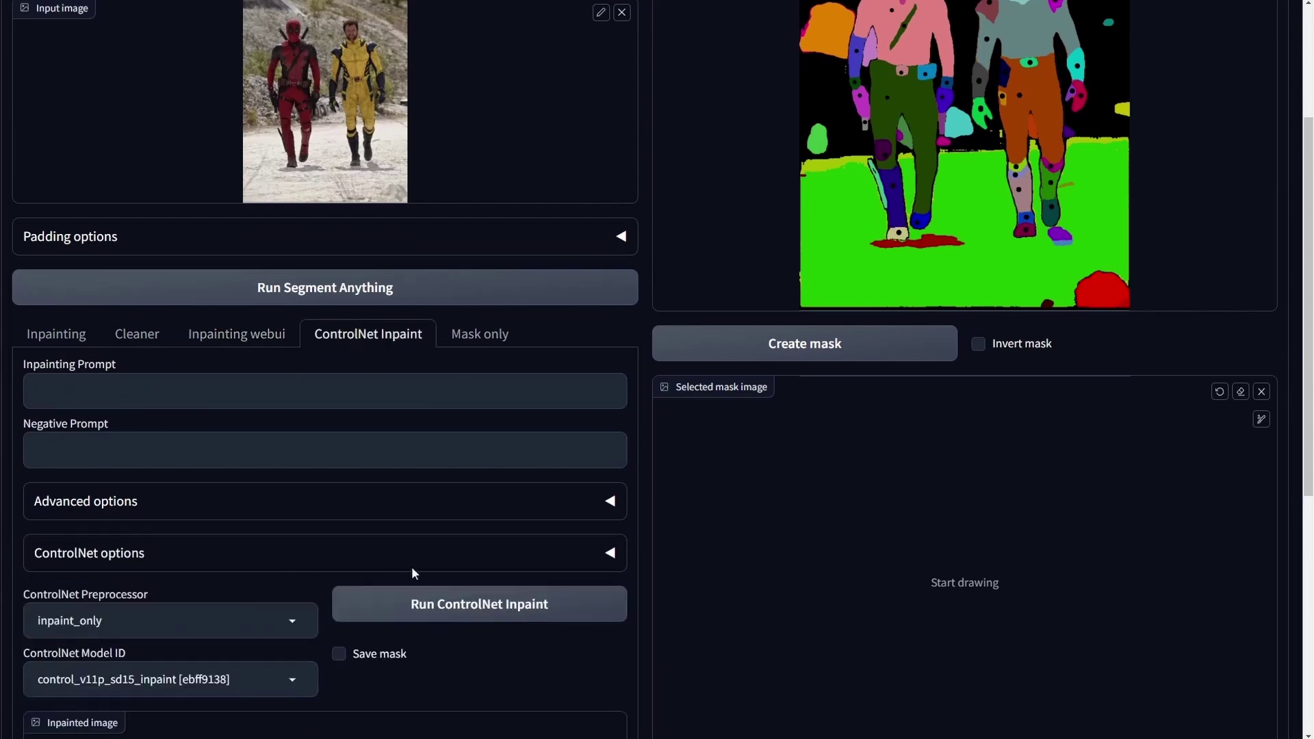
# Step: Get a black-and-white mask of both figures from the Mask only tab
pyautogui.click(465, 337)
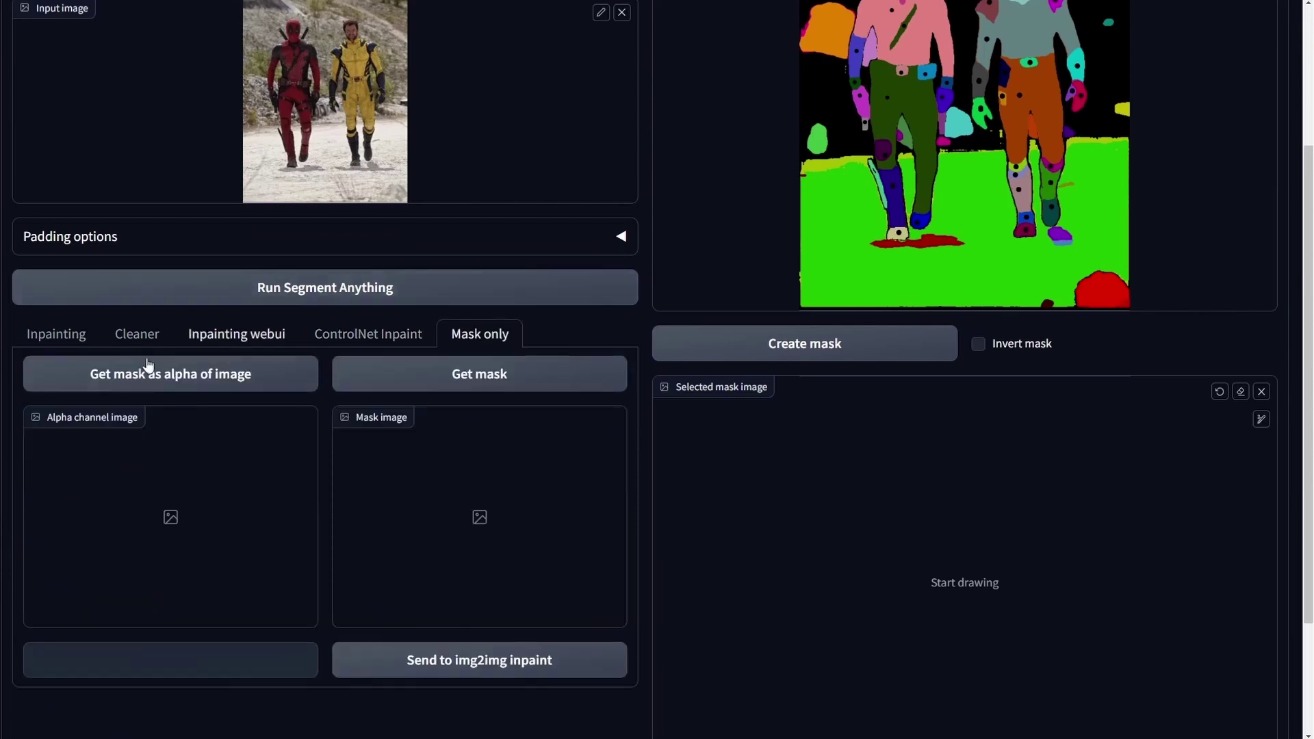
pyautogui.click(521, 380)
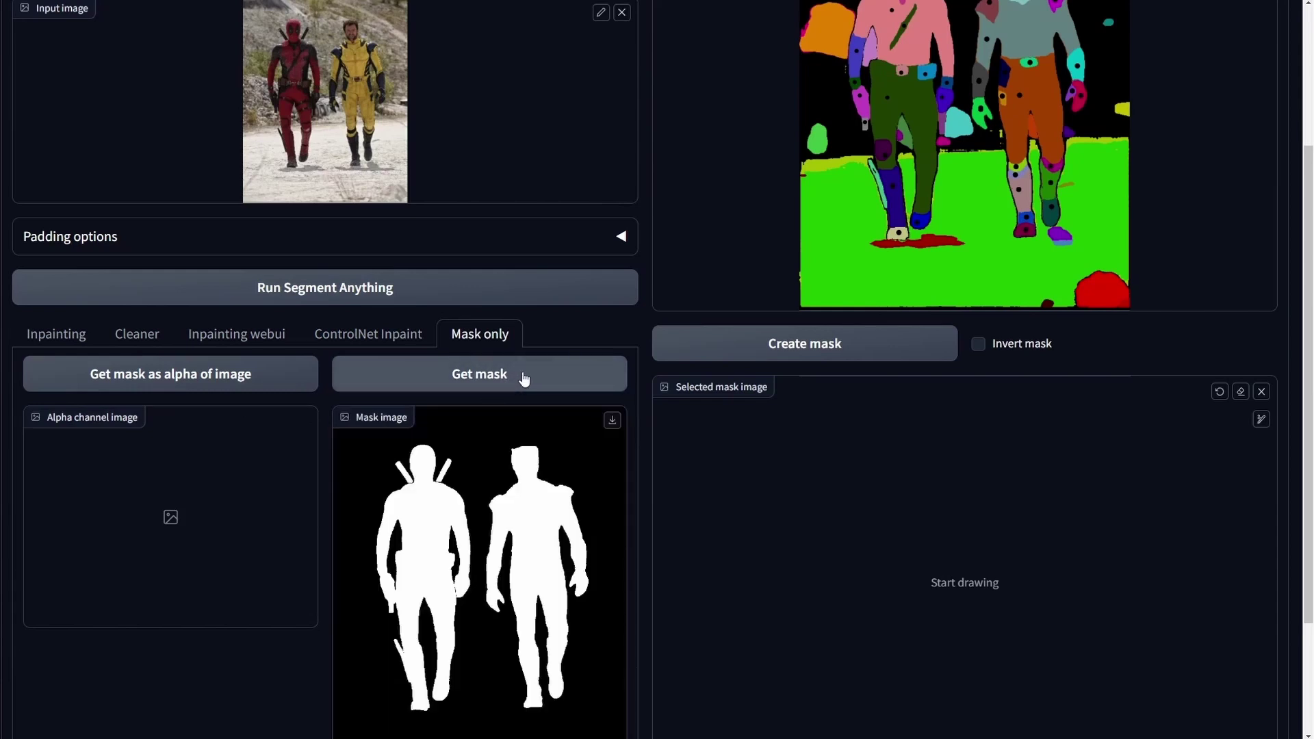
pyautogui.scroll(-3, 513, 390)
# Step: Send the photo and mask to img2img inpaint with prompt 'cyberpunk New York city street, neon lights, night sky'
pyautogui.click(429, 628)
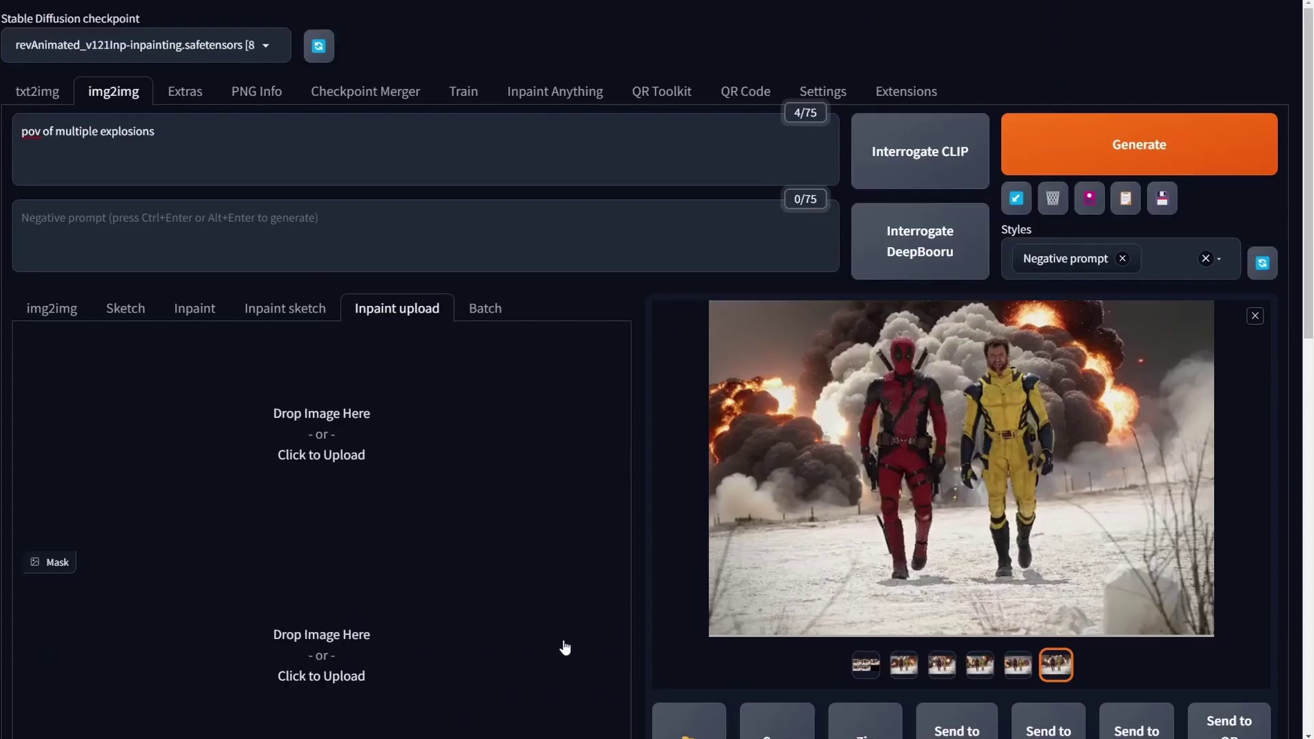
pyautogui.scroll(-1, 240, 421)
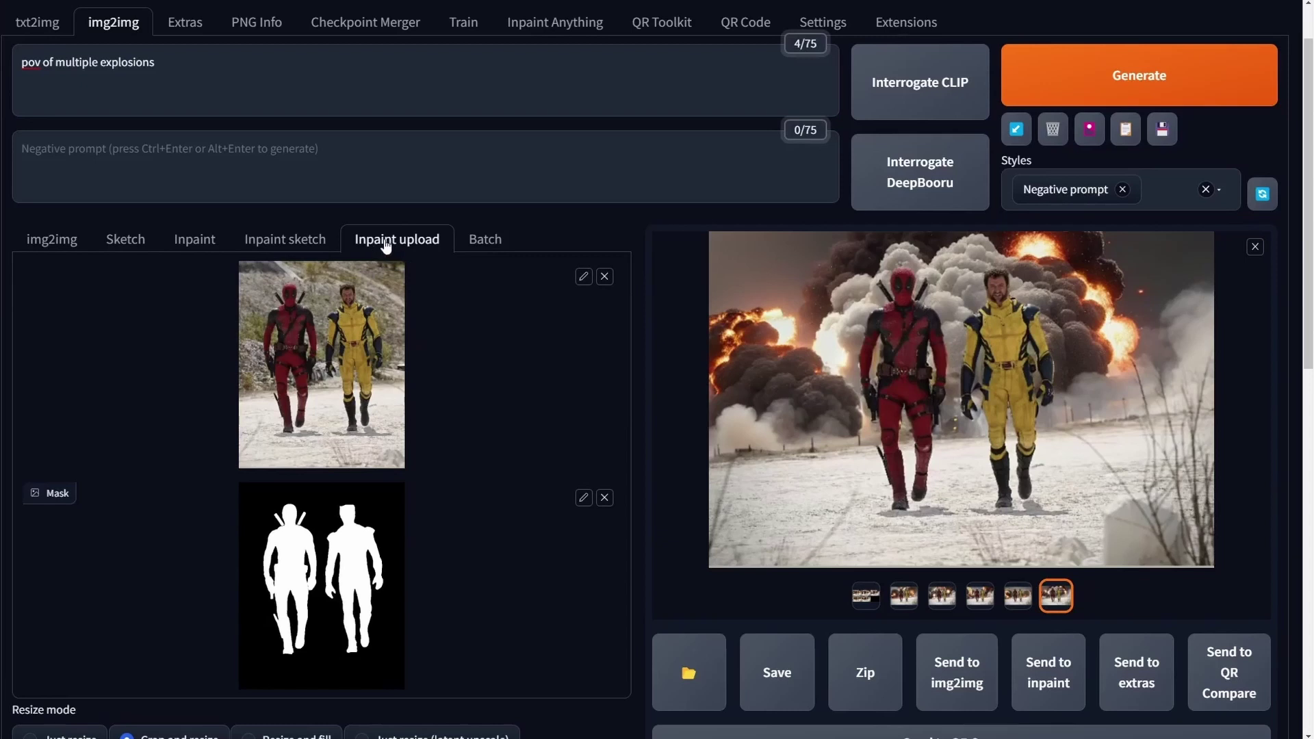
pyautogui.scroll(1, 446, 302)
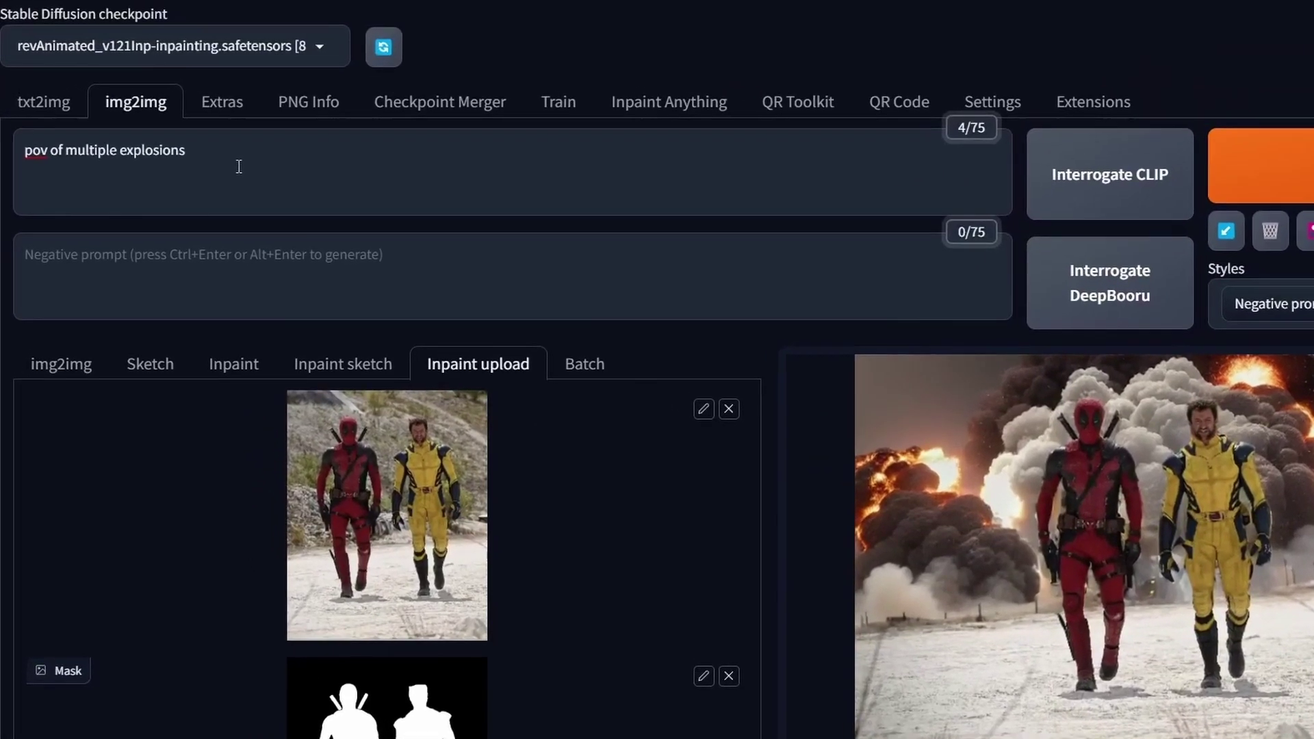
pyautogui.moveTo(239, 167); pyautogui.dragTo(8, 237)
pyautogui.write('cyberpunk New Yor')
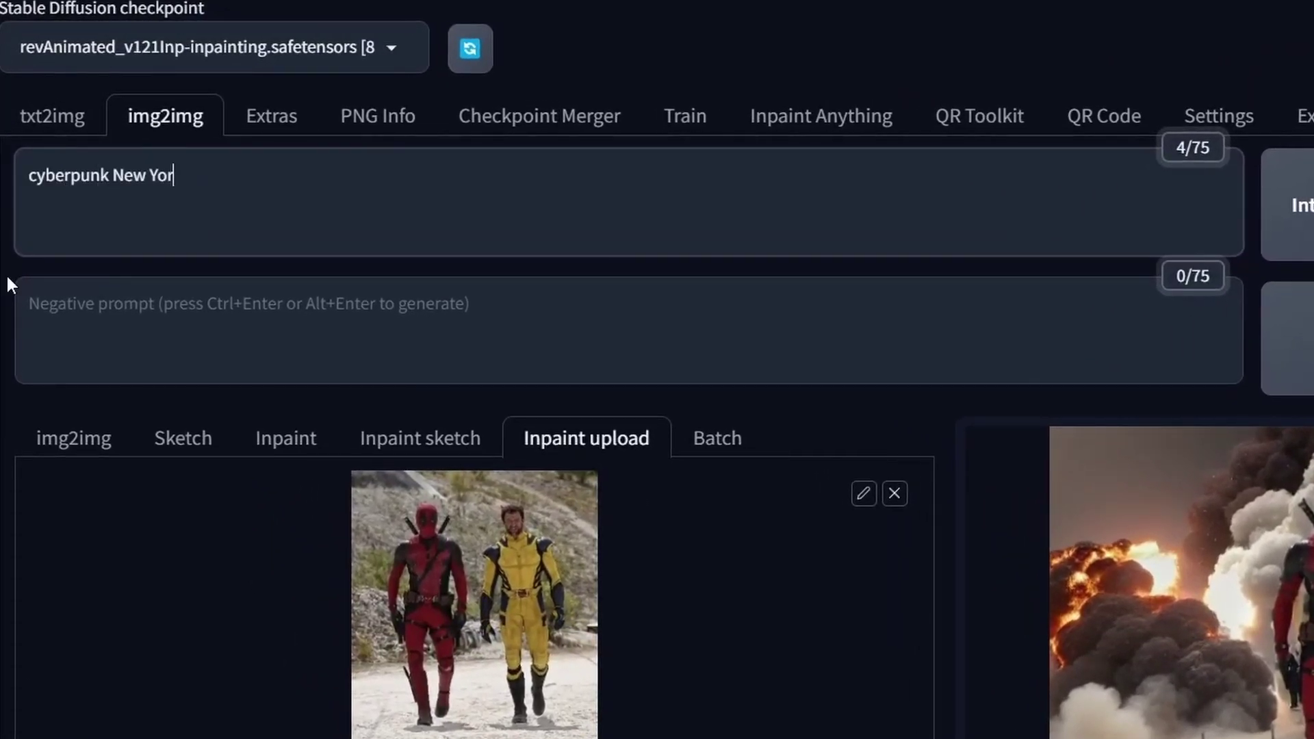
pyautogui.write('k city street, neon lights')
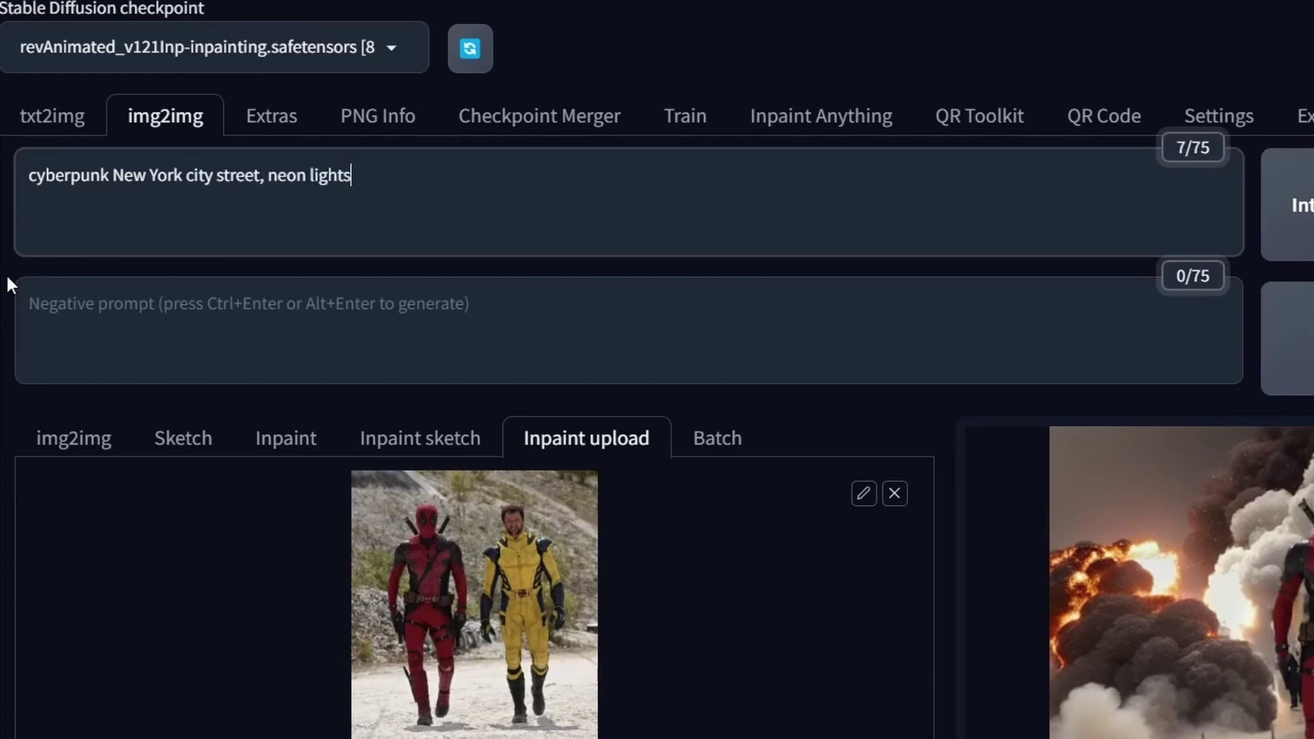
pyautogui.write(', night sky')
# Step: Swap width and height so the output size becomes 512×768 portrait
pyautogui.scroll(-10, 6, 266)
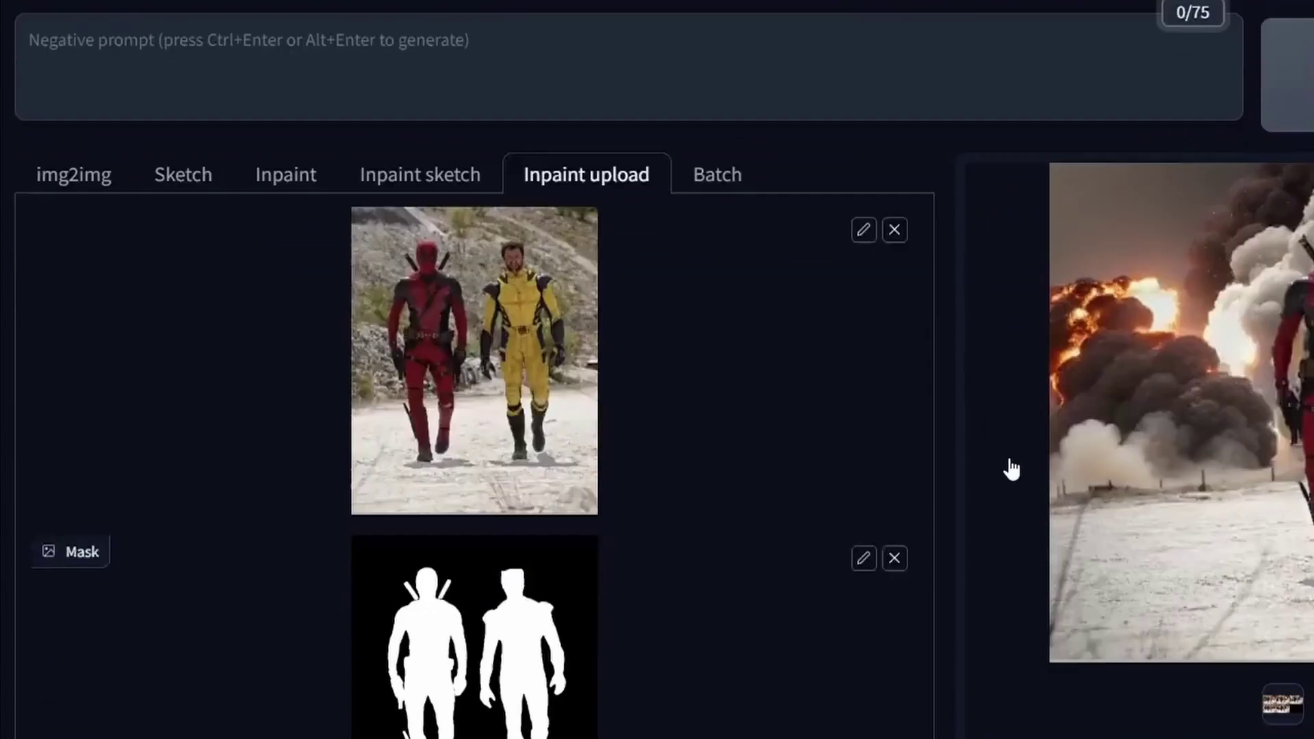
pyautogui.scroll(-3, 1061, 238)
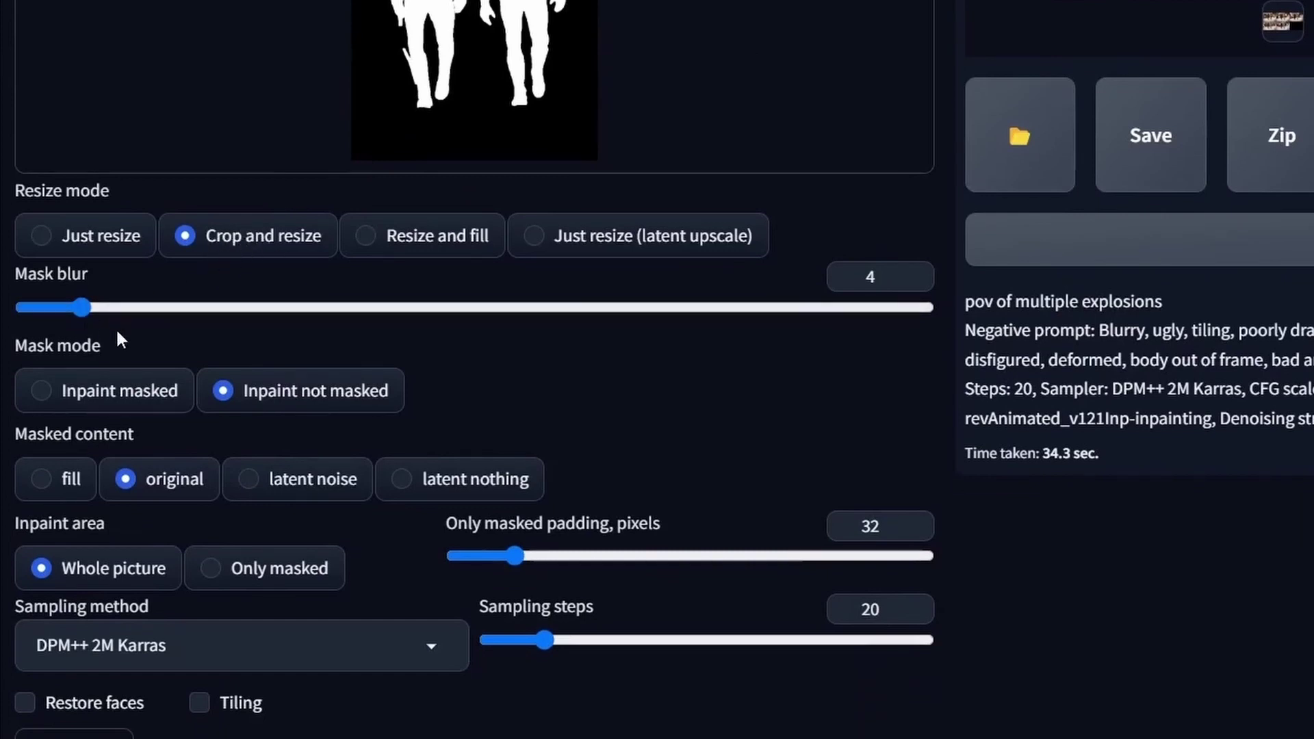
pyautogui.scroll(-2, 141, 206)
pyautogui.scroll(-2, 90, 254)
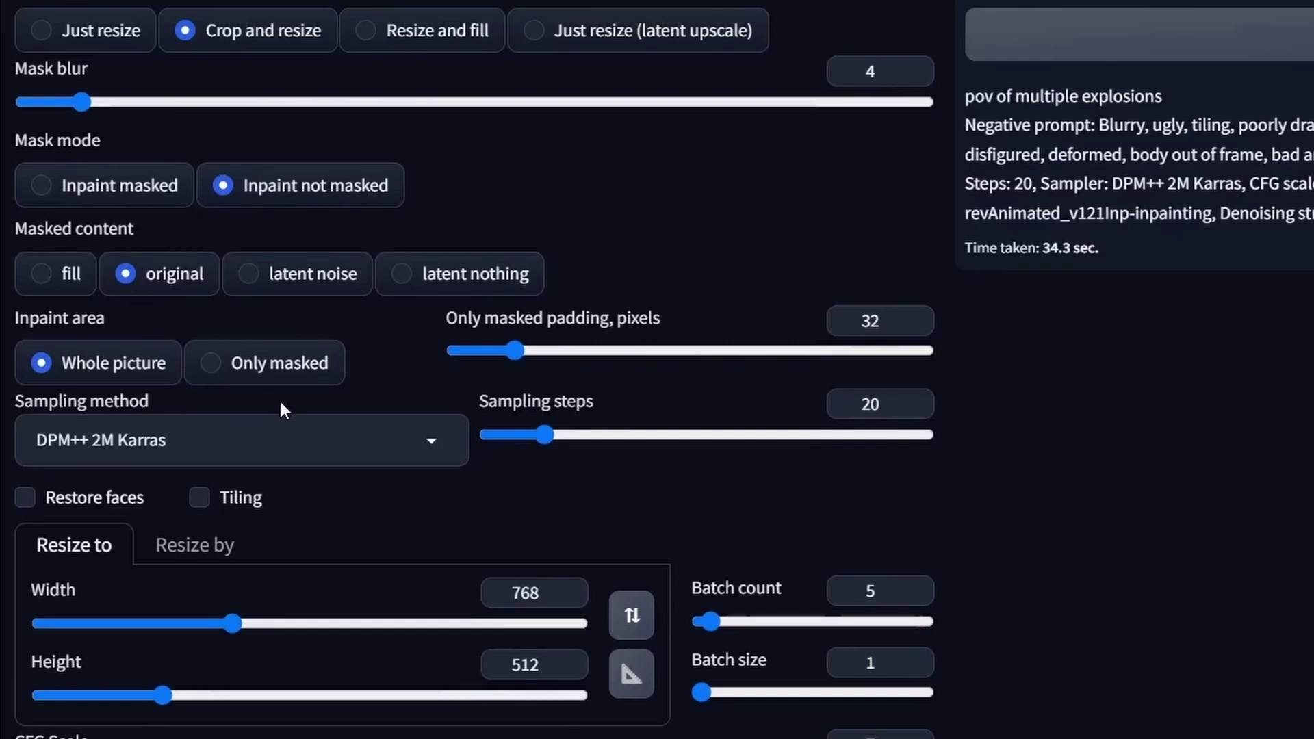
pyautogui.scroll(-3, 503, 384)
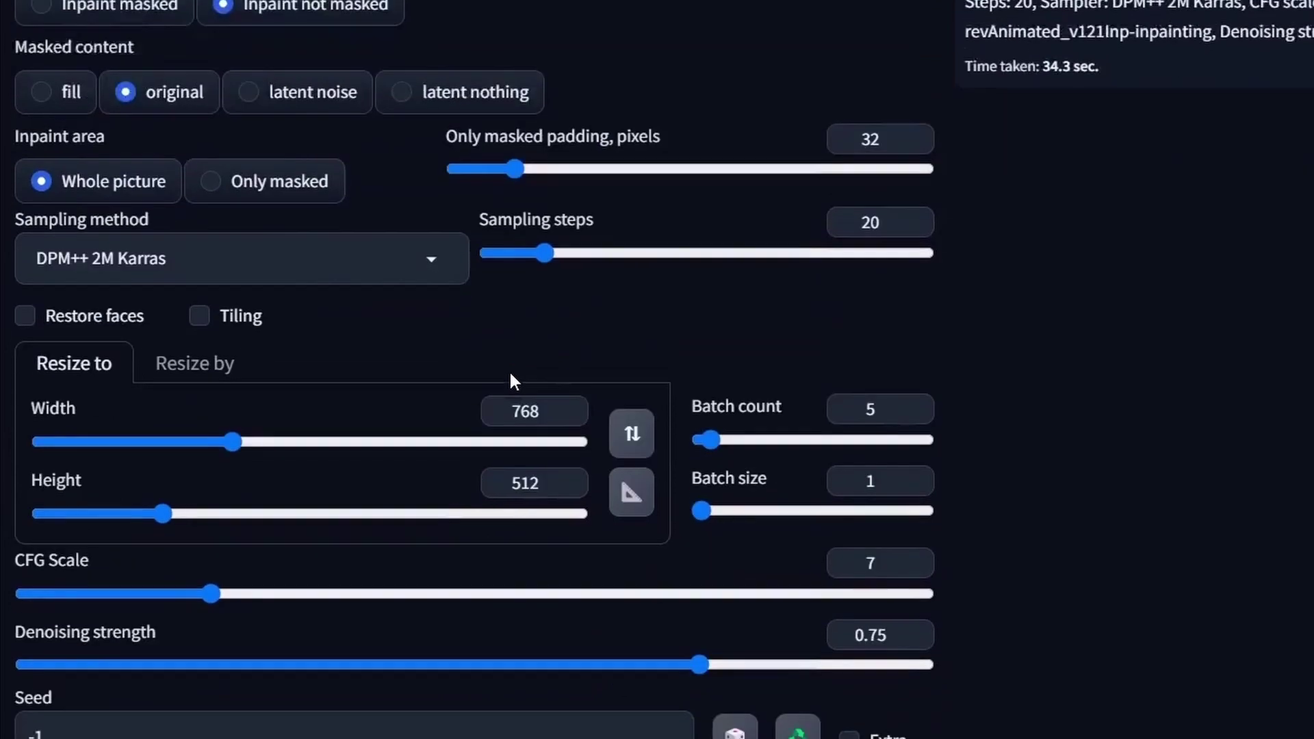
pyautogui.doubleClick(522, 388)
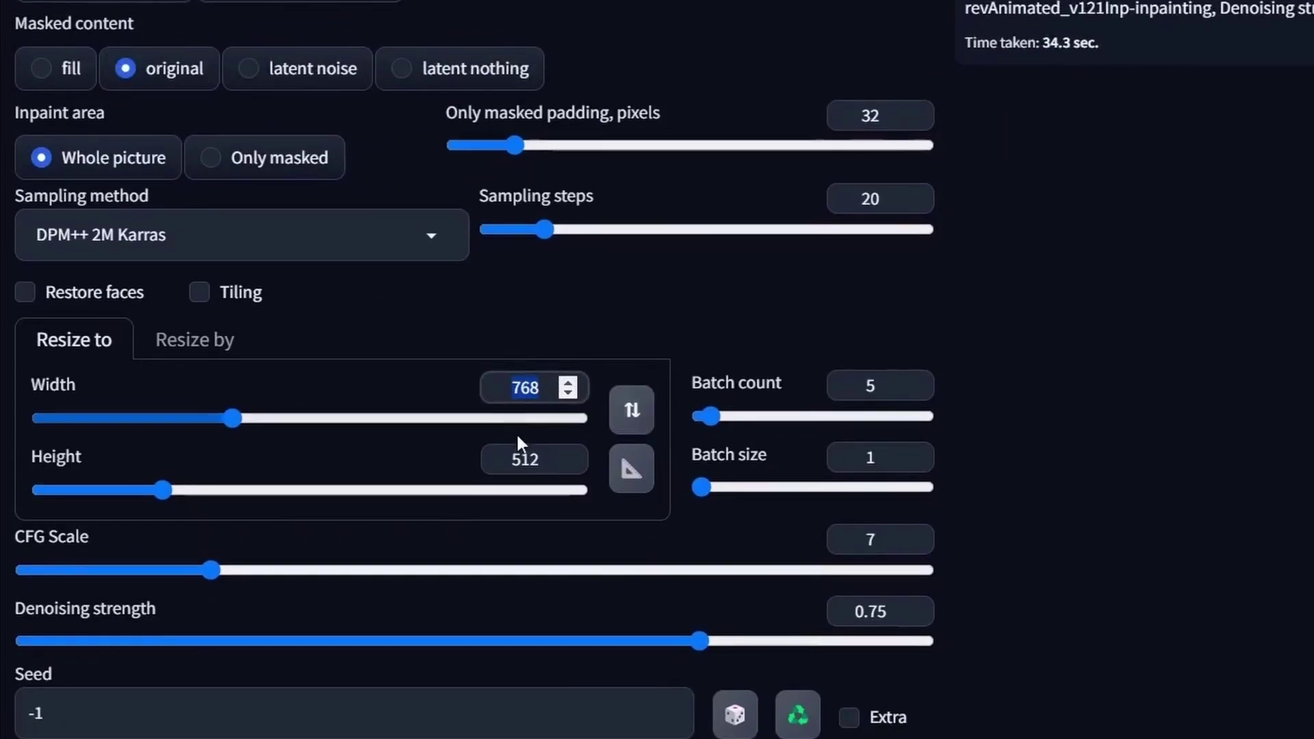
pyautogui.click(632, 408)
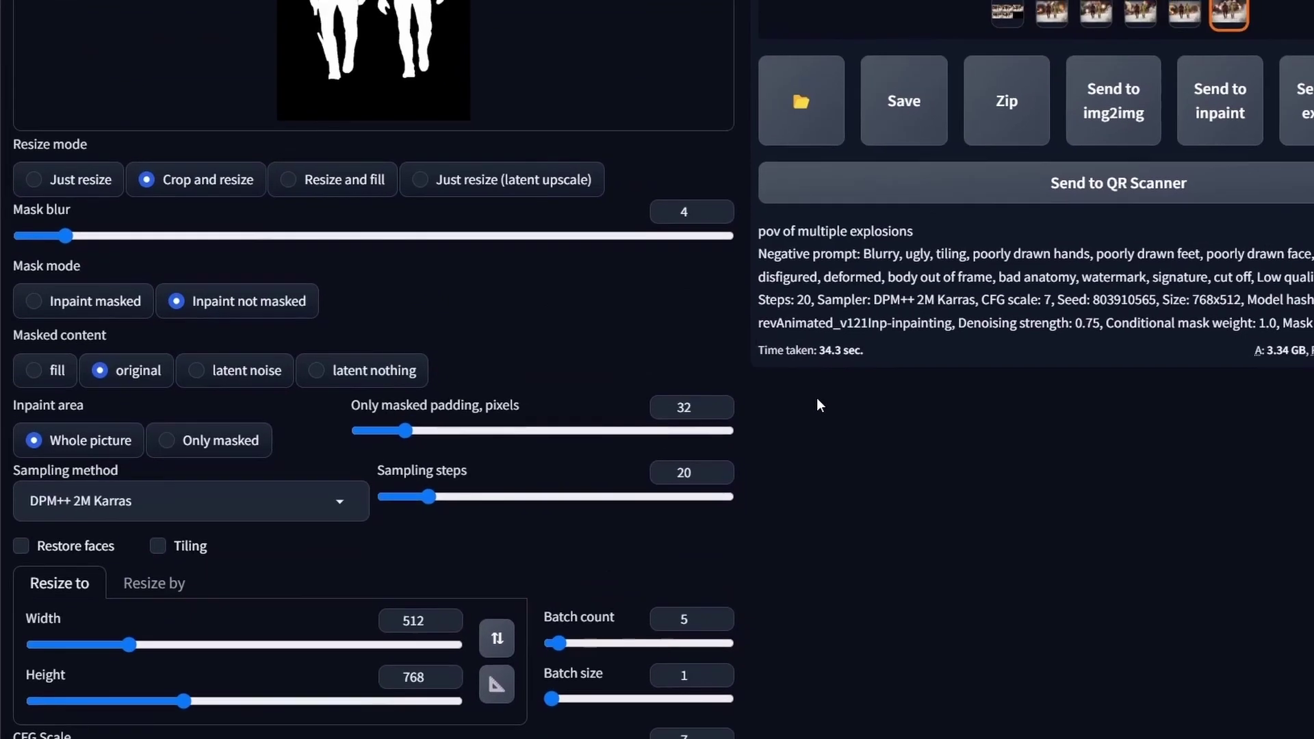
# Step: Generate the cyberpunk neon-street inpaint batch and compare the second through fifth results in the gallery
pyautogui.scroll(10, 816, 397)
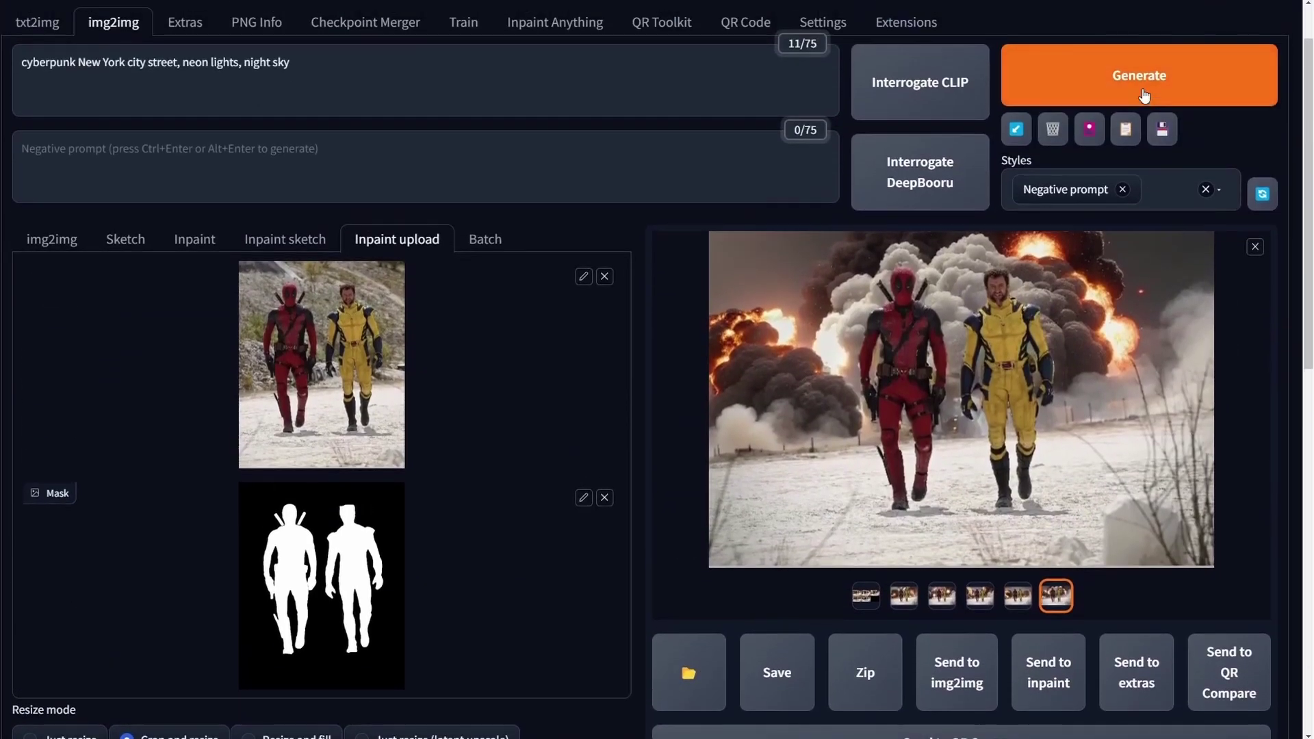
pyautogui.click(1140, 75)
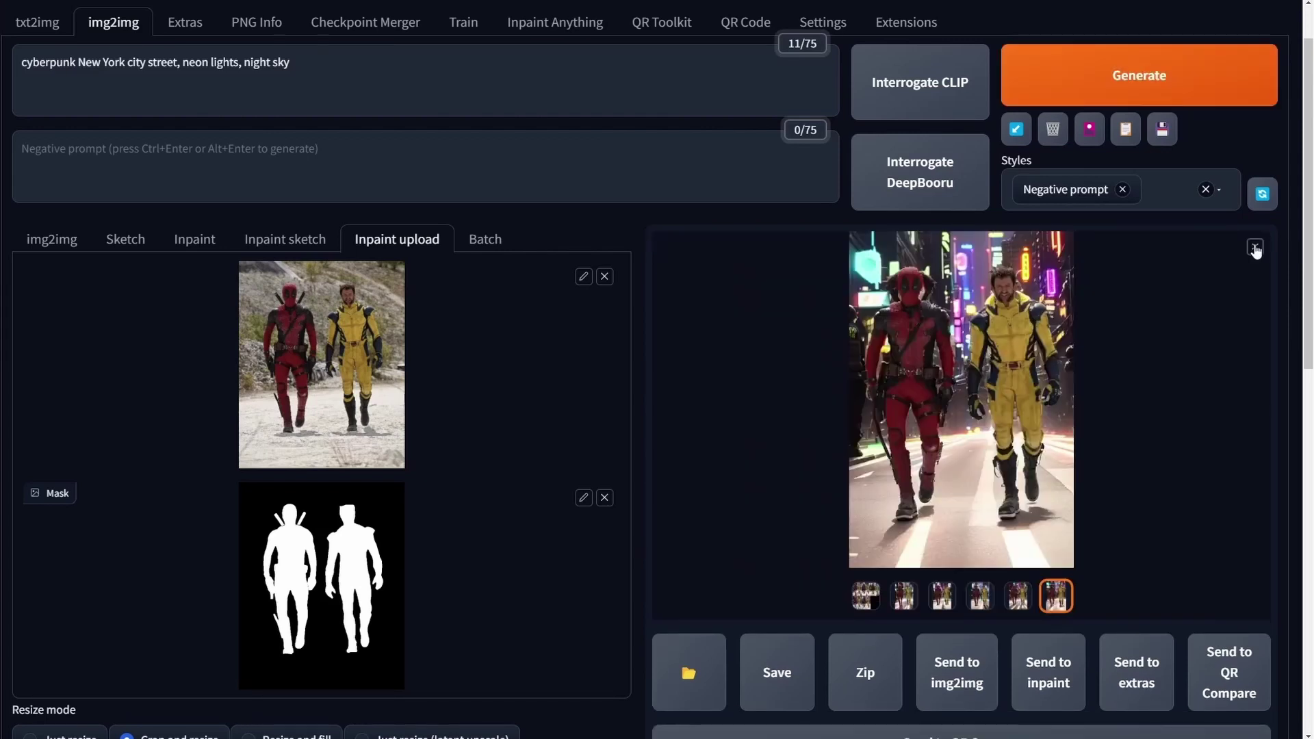
pyautogui.click(1023, 602)
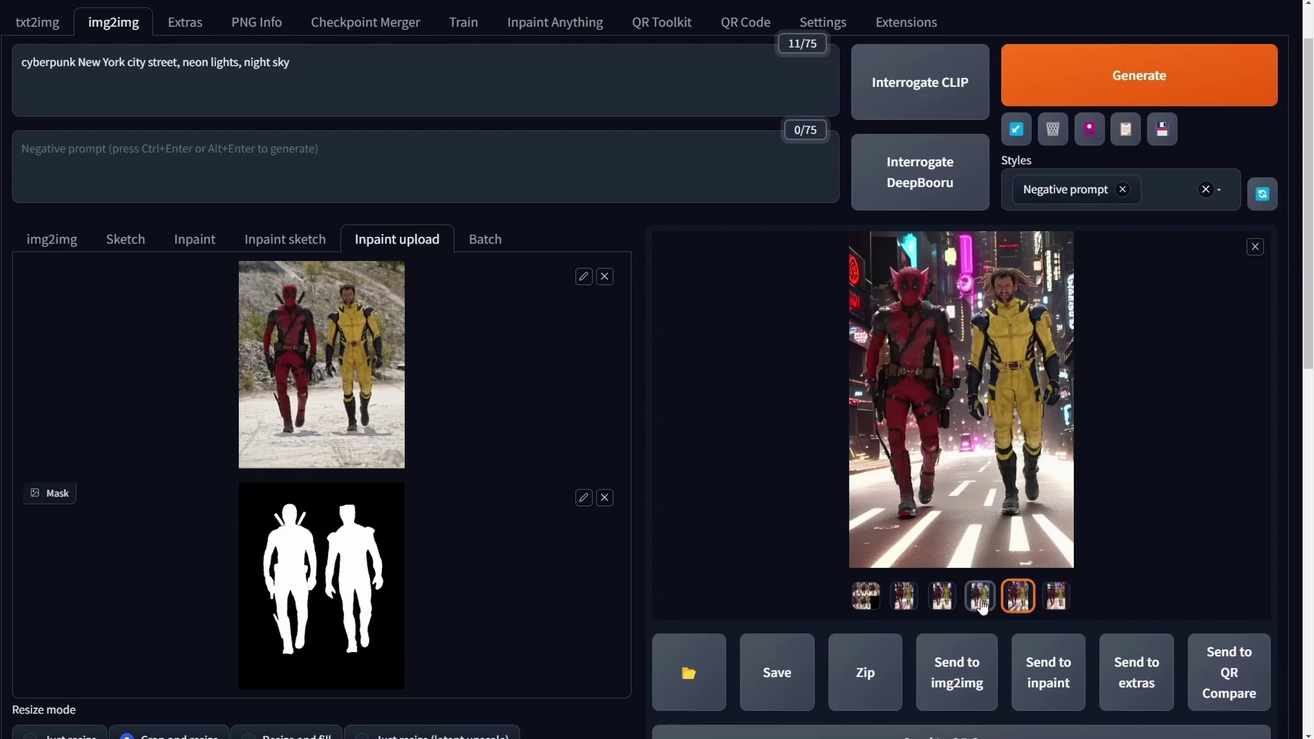
pyautogui.click(980, 599)
pyautogui.click(945, 601)
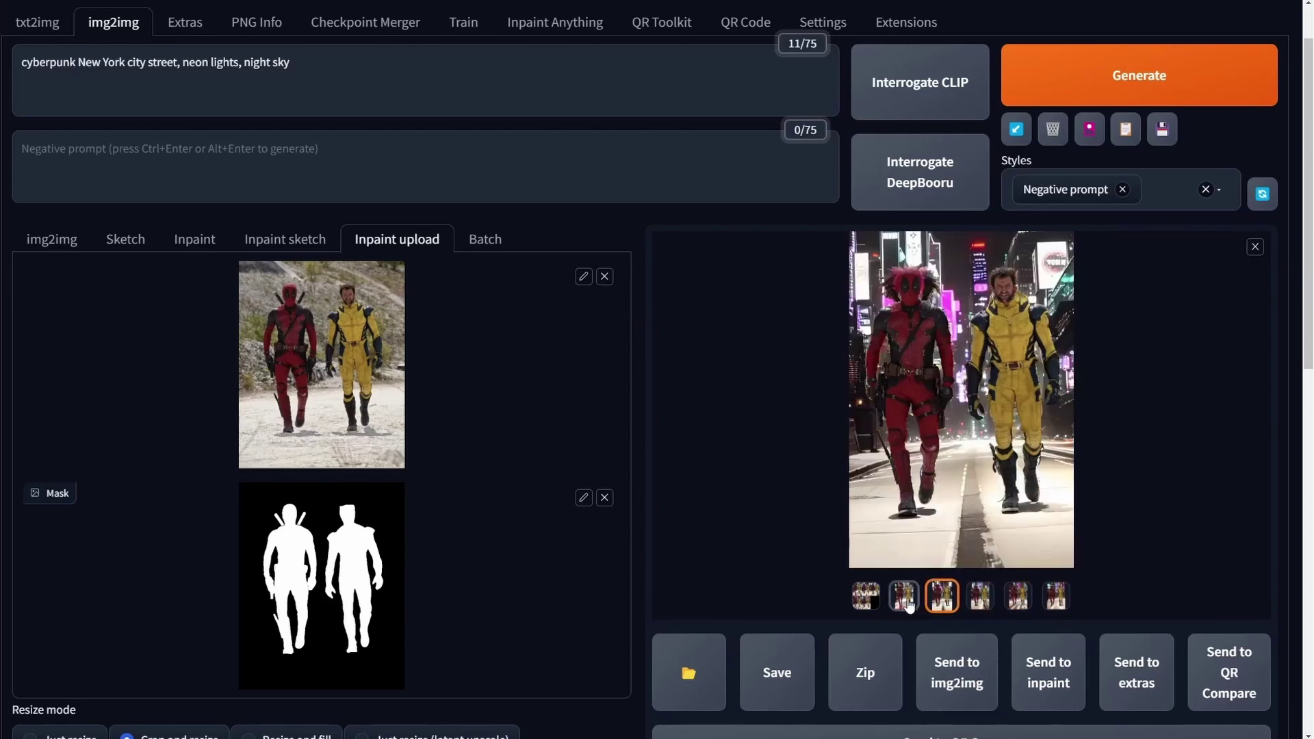
pyautogui.click(903, 602)
pyautogui.click(939, 598)
pyautogui.click(983, 597)
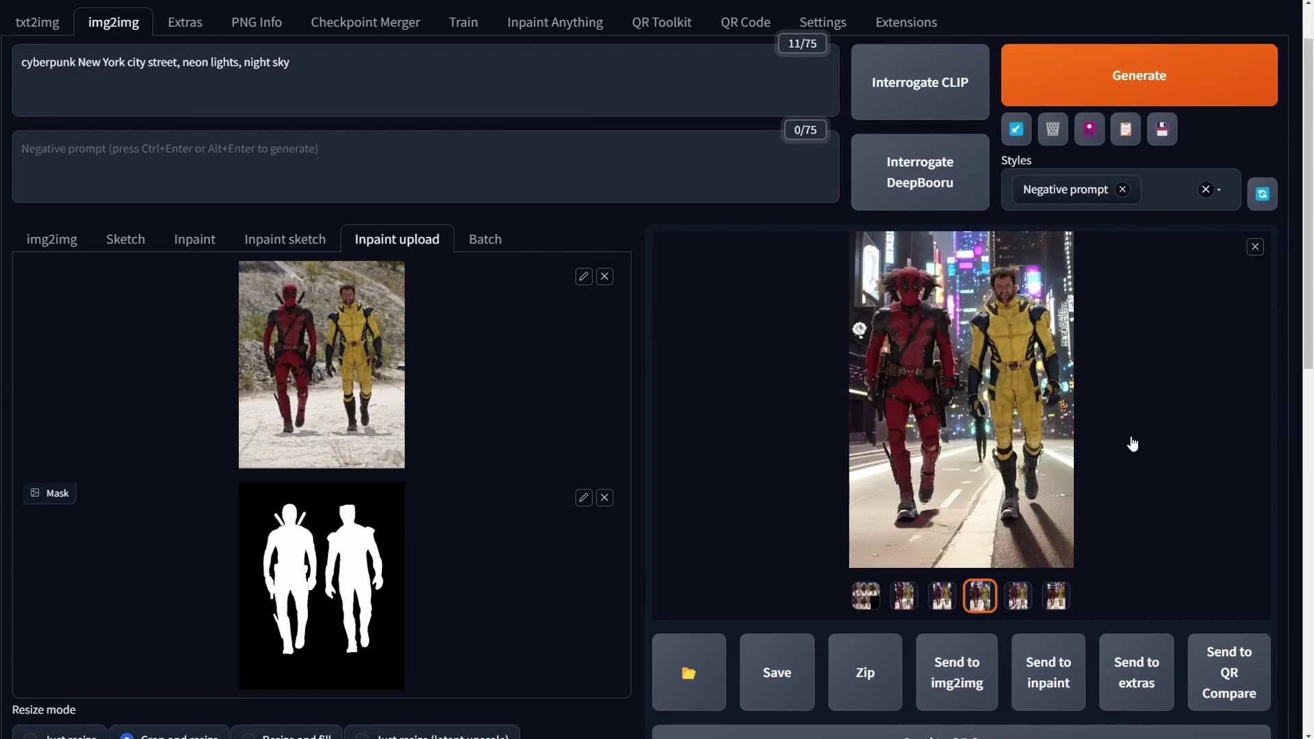
pyautogui.scroll(2, 1132, 444)
# Step: In Inpaint Anything, create a mask from the selected segments, expand it slightly, and output the black-and-white mask
pyautogui.click(545, 103)
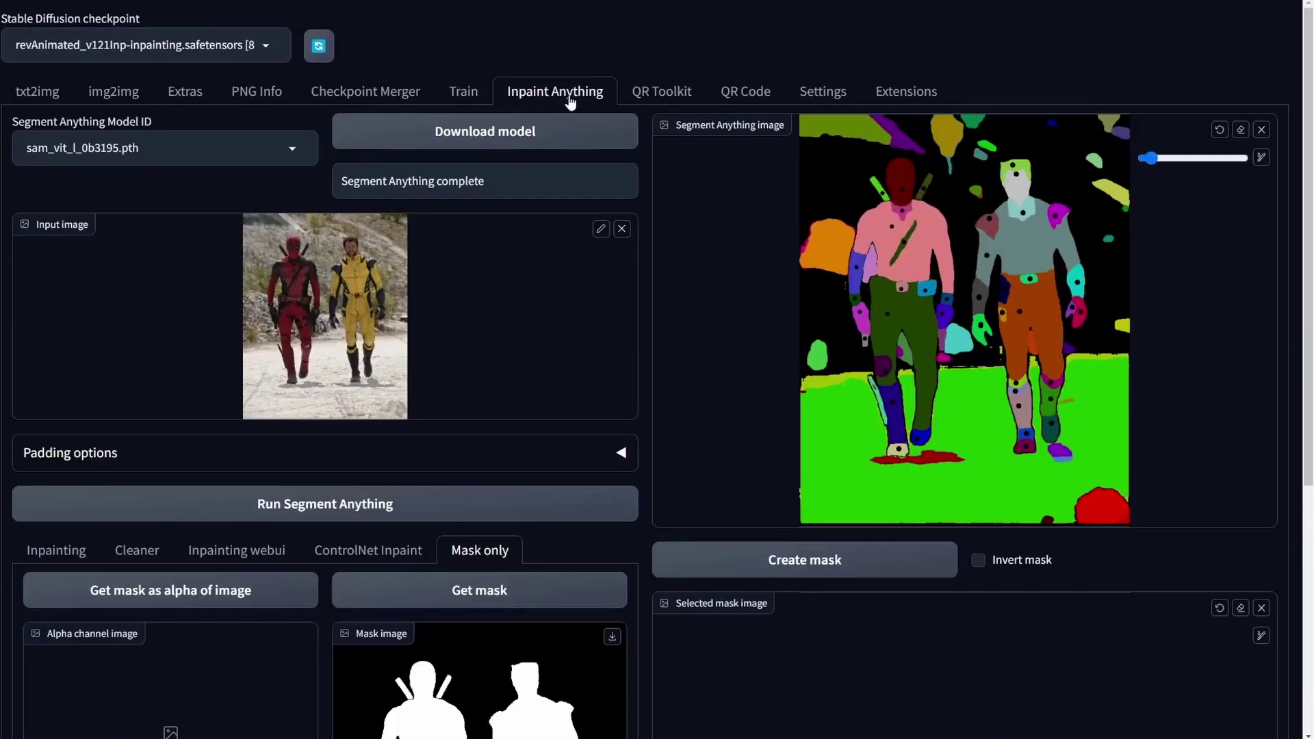
pyautogui.scroll(-2, 798, 219)
pyautogui.scroll(2, 757, 152)
pyautogui.click(787, 565)
pyautogui.scroll(-1, 787, 565)
pyautogui.scroll(-4, 1002, 271)
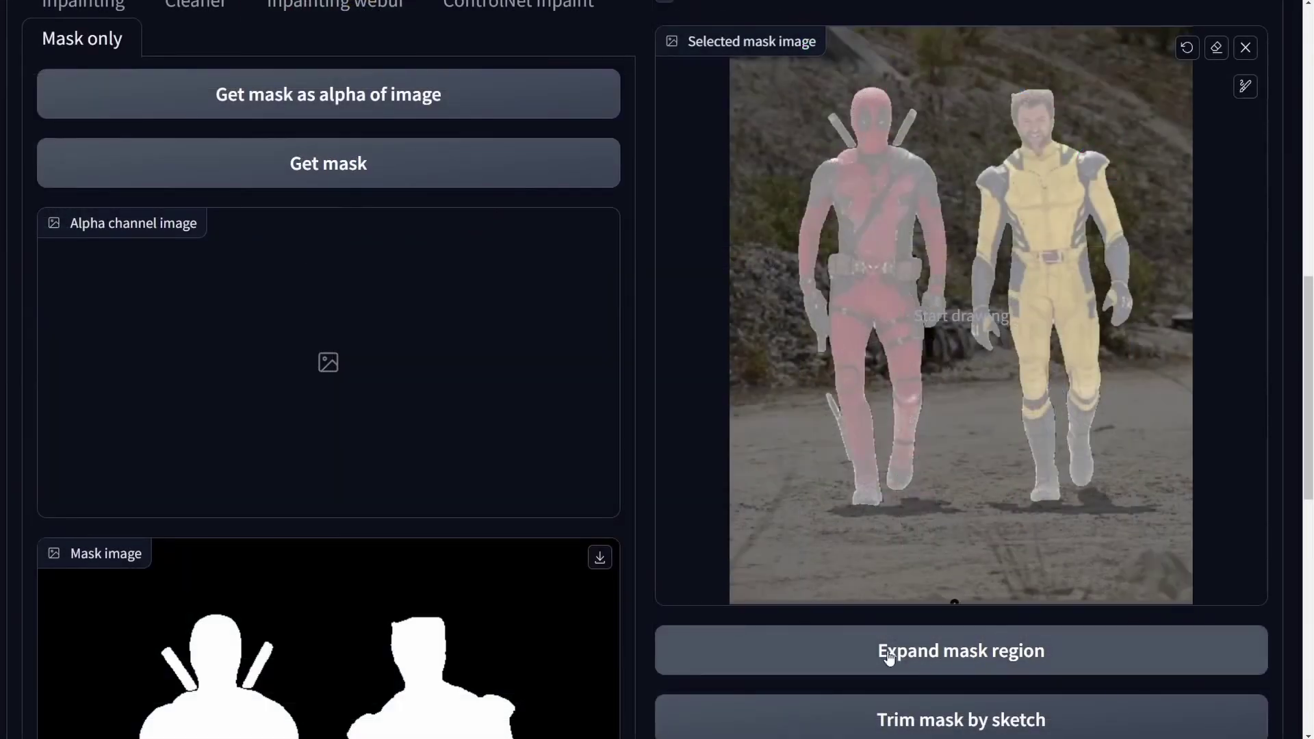
pyautogui.click(1008, 658)
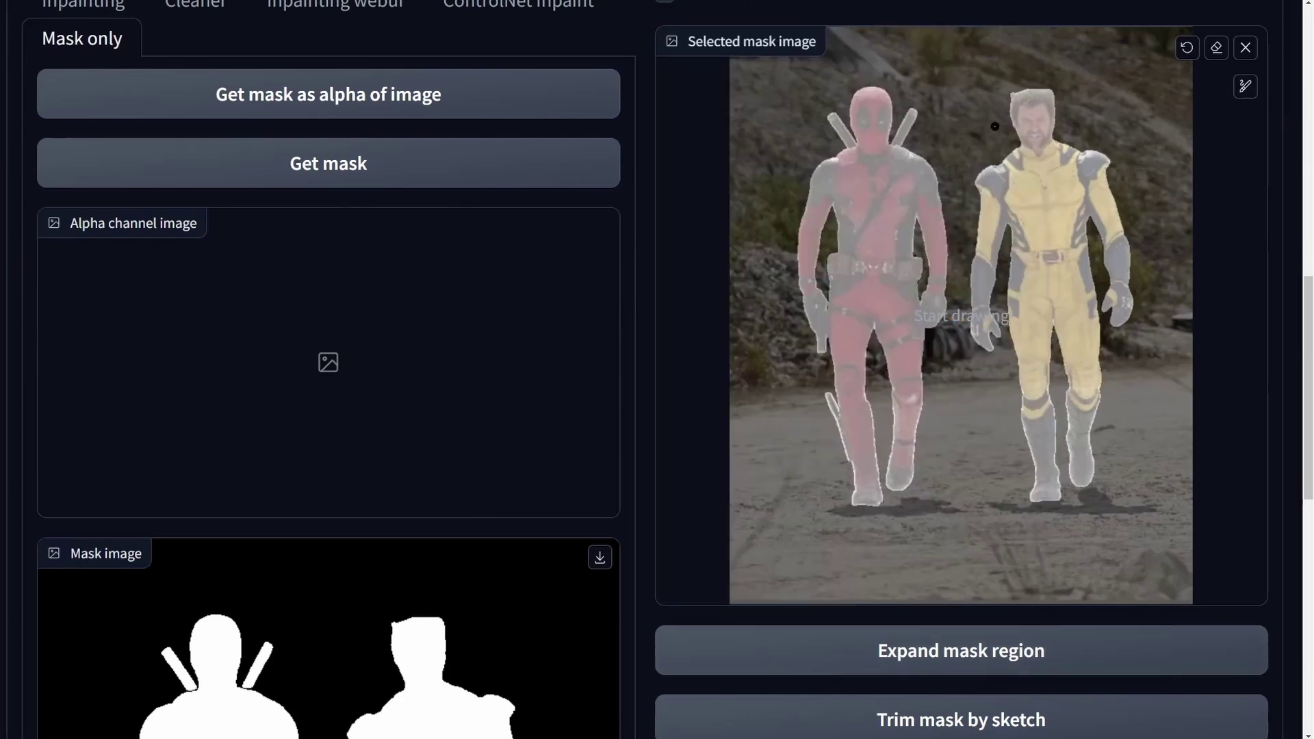
pyautogui.scroll(1, 793, 171)
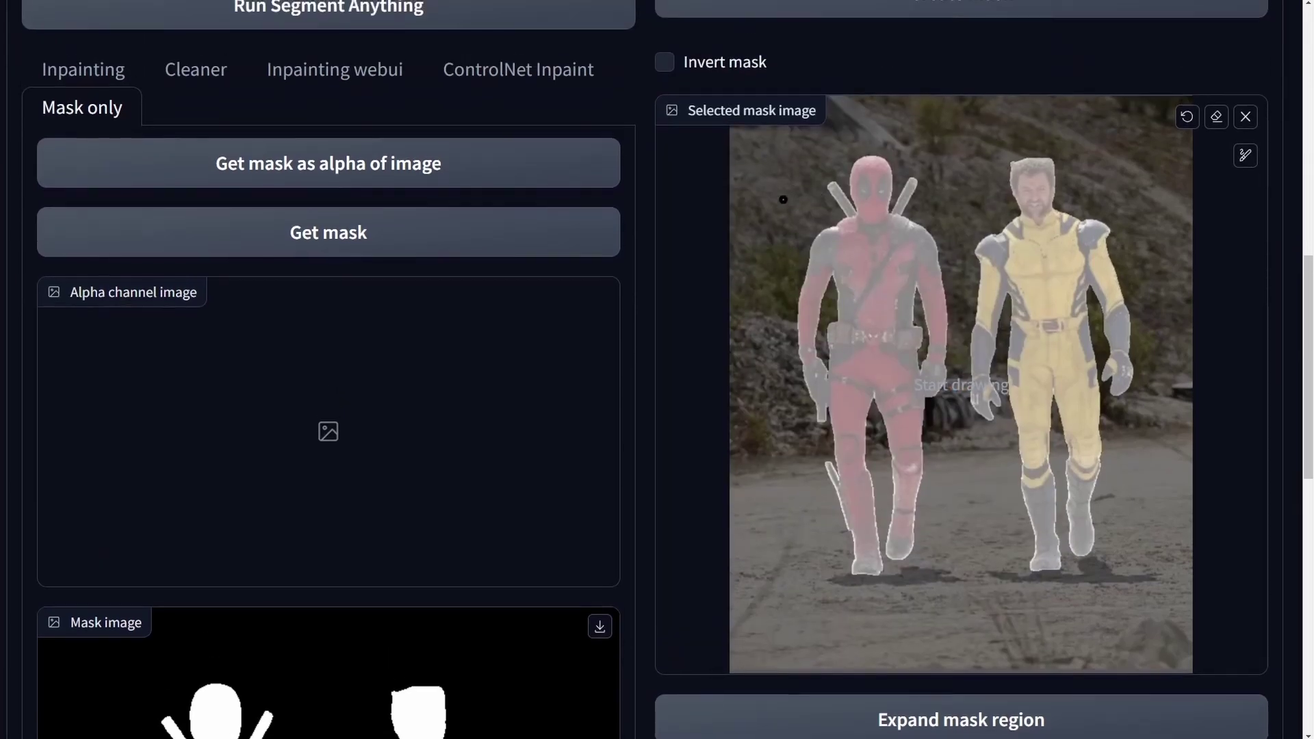
pyautogui.click(328, 236)
pyautogui.scroll(-12, 575, 332)
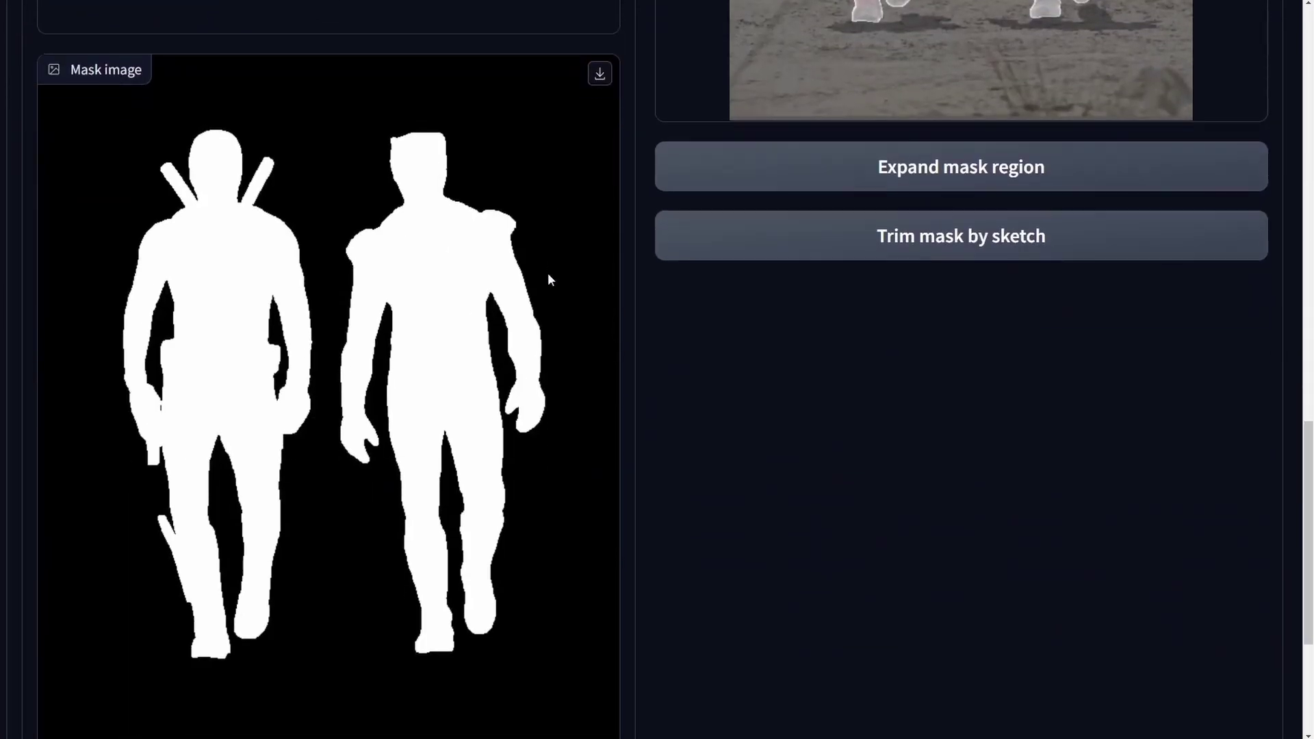
# Step: Send the photo and character mask to inpaint, then compare the six neon-street results, settling on the fourth
pyautogui.click(337, 594)
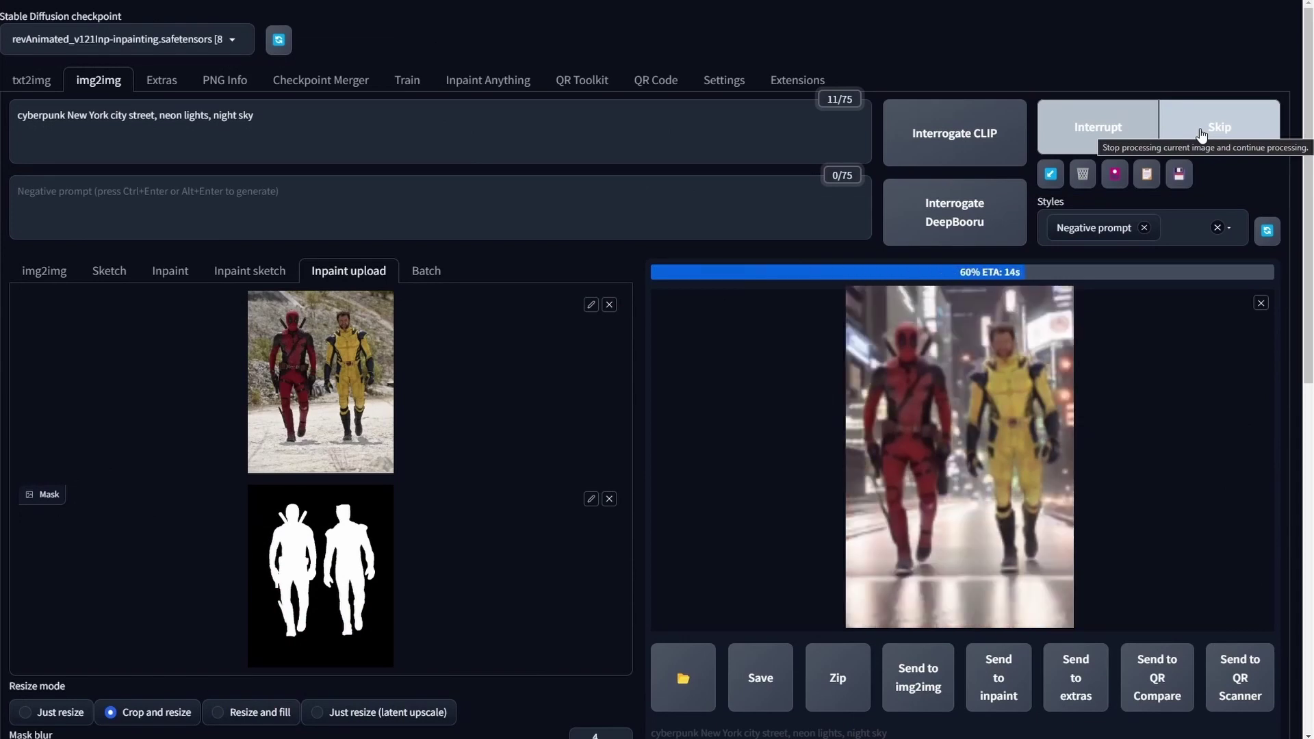
pyautogui.click(913, 585)
pyautogui.click(946, 585)
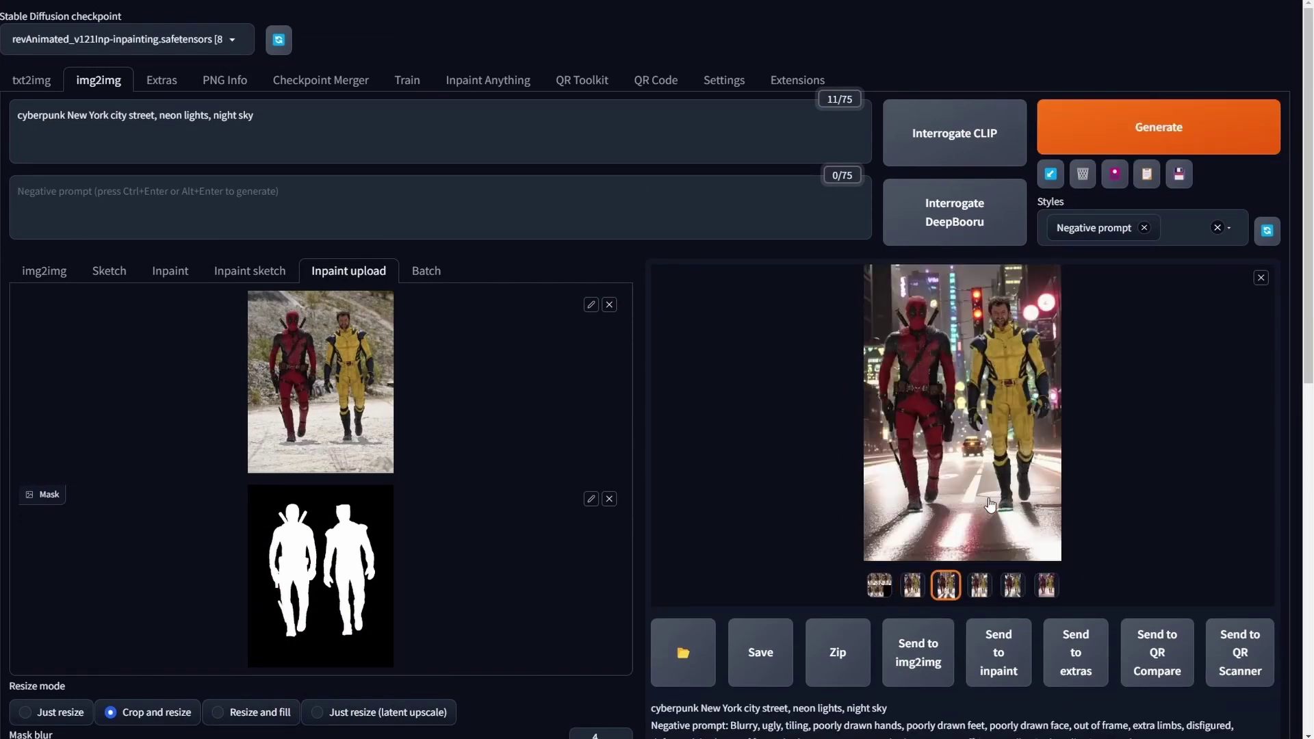
pyautogui.click(978, 586)
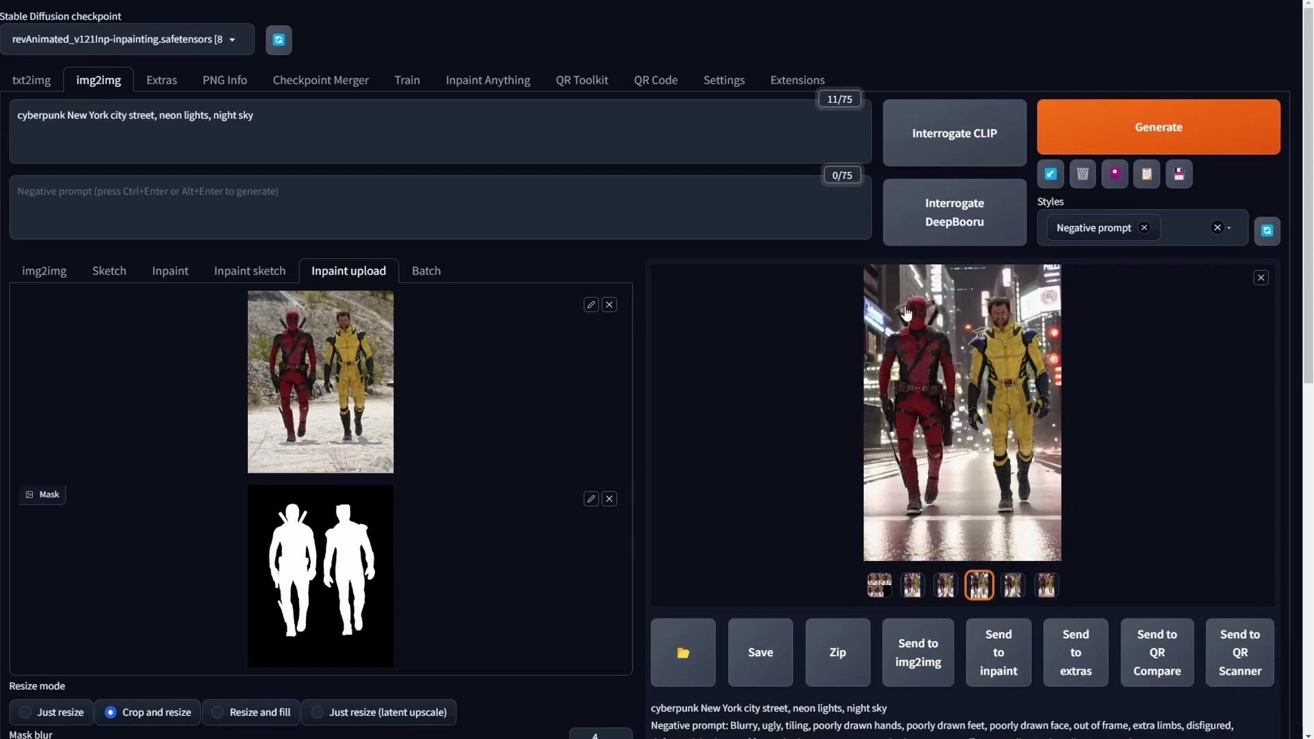
pyautogui.click(1013, 585)
pyautogui.click(1046, 586)
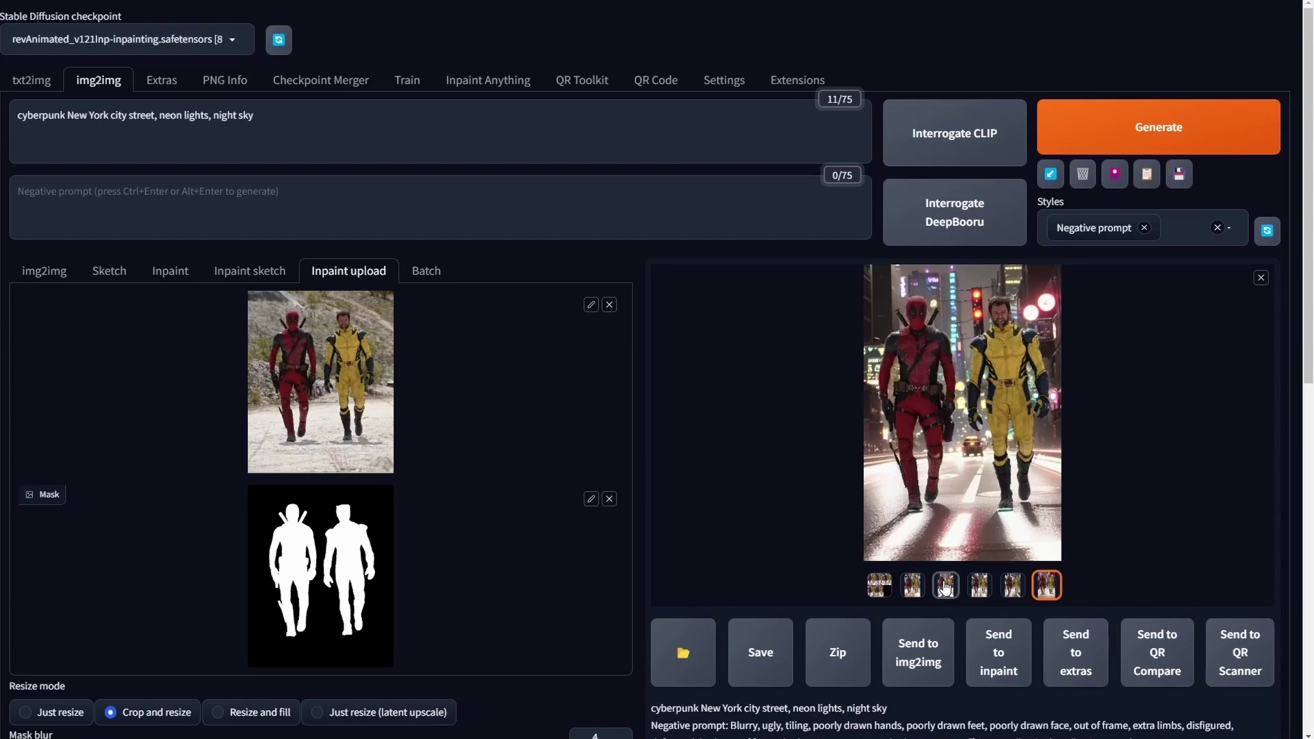
pyautogui.click(979, 586)
pyautogui.scroll(-1, 979, 585)
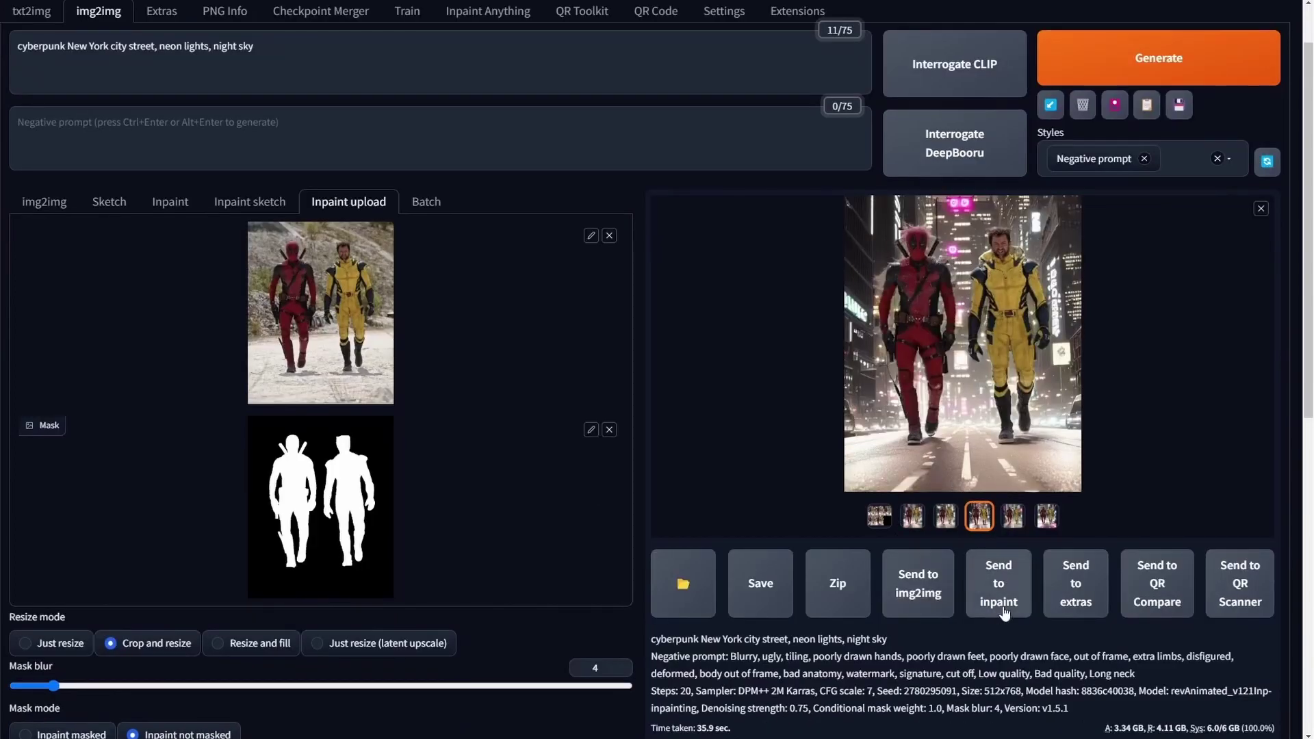
# Step: Load the chosen result onto the inpaint canvas and mask the stray spot beside Deadpool's left side
pyautogui.click(999, 586)
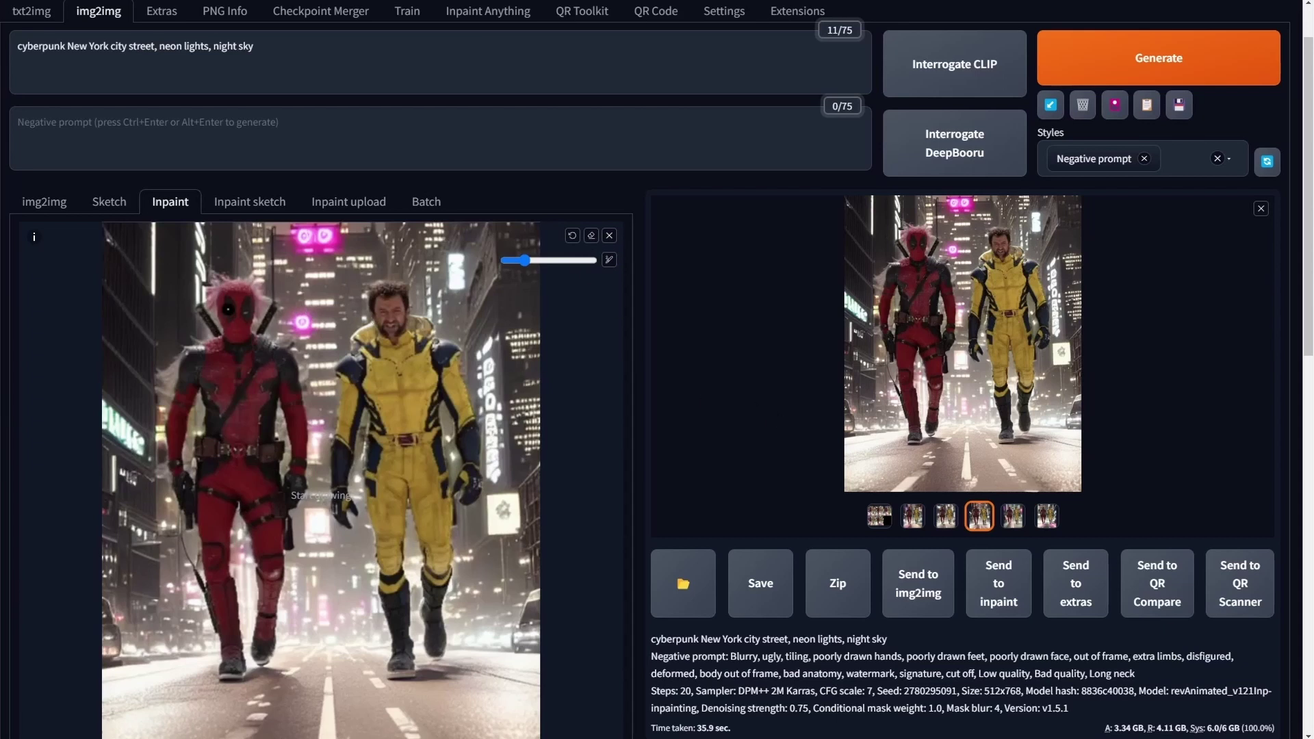
pyautogui.moveTo(174, 356); pyautogui.dragTo(163, 405)
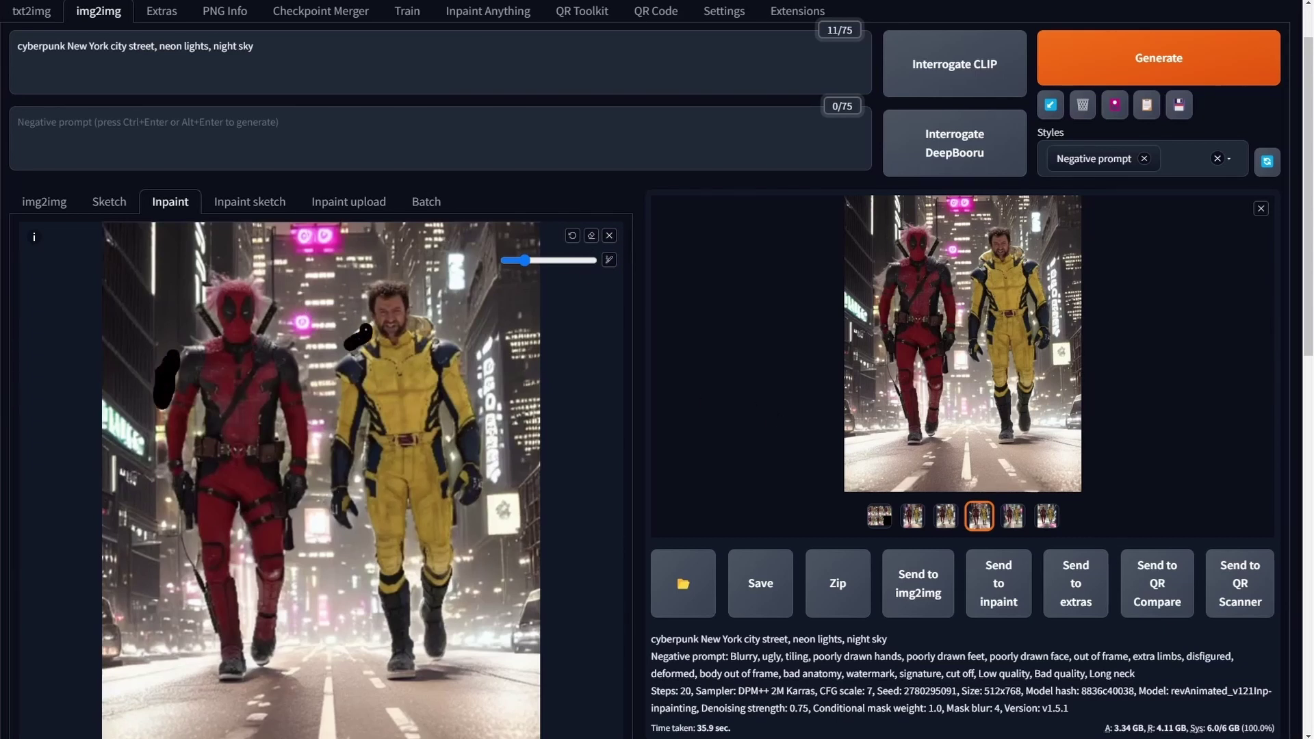
pyautogui.scroll(-7, 356, 308)
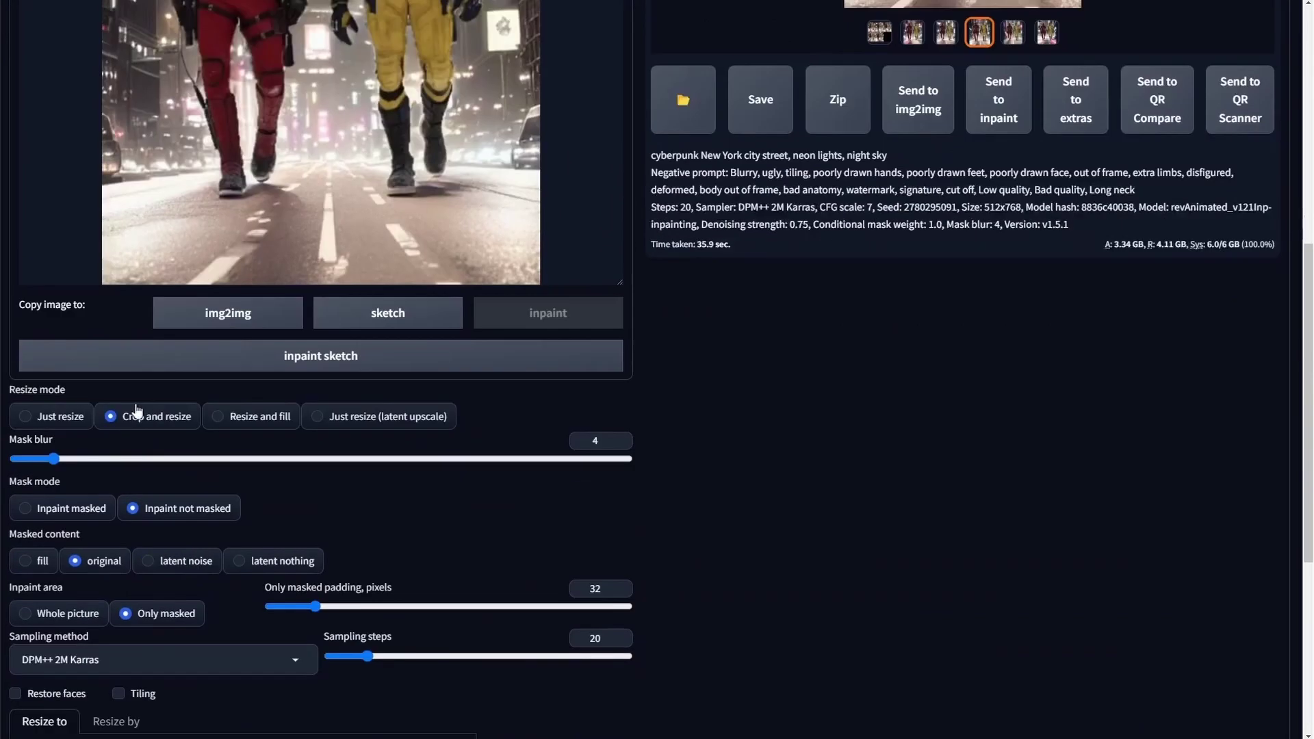
# Step: Set resize mode to Just resize, inpaint only masked areas, and batch count 3
pyautogui.click(76, 421)
pyautogui.scroll(-1, 713, 371)
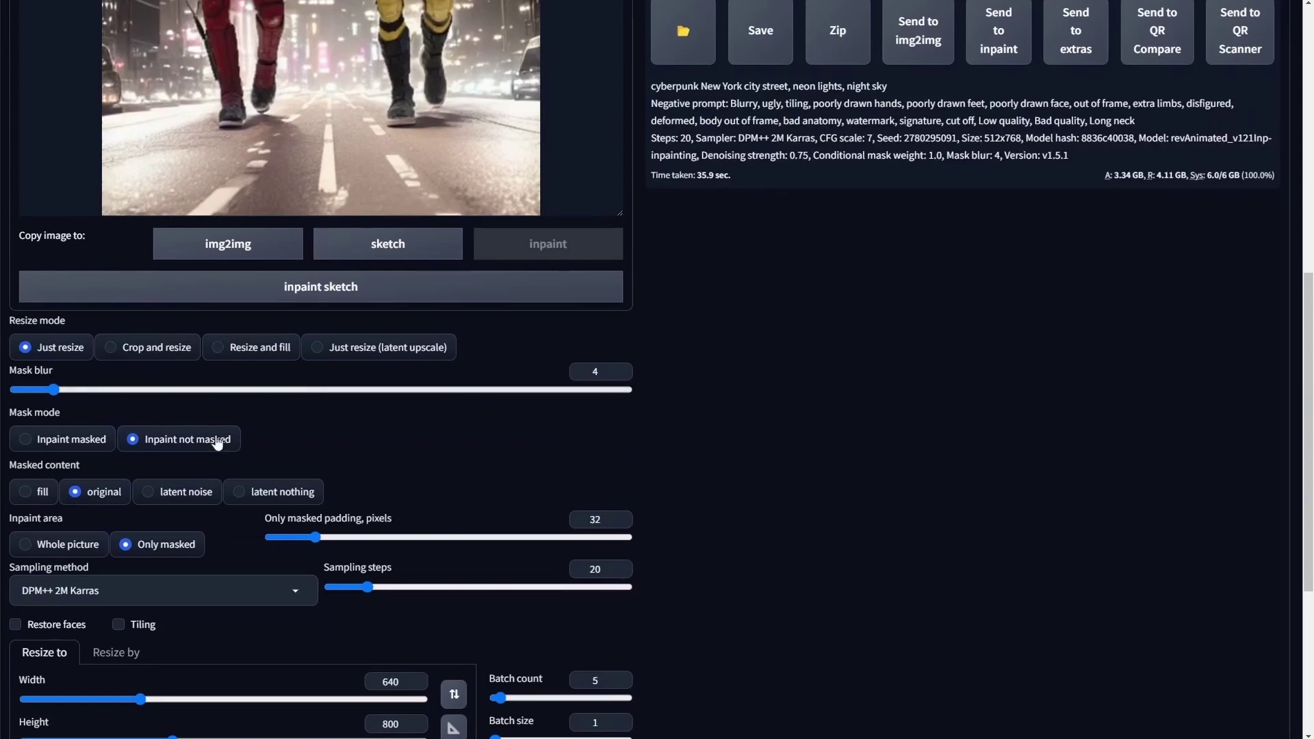
pyautogui.click(82, 441)
pyautogui.scroll(-2, 607, 544)
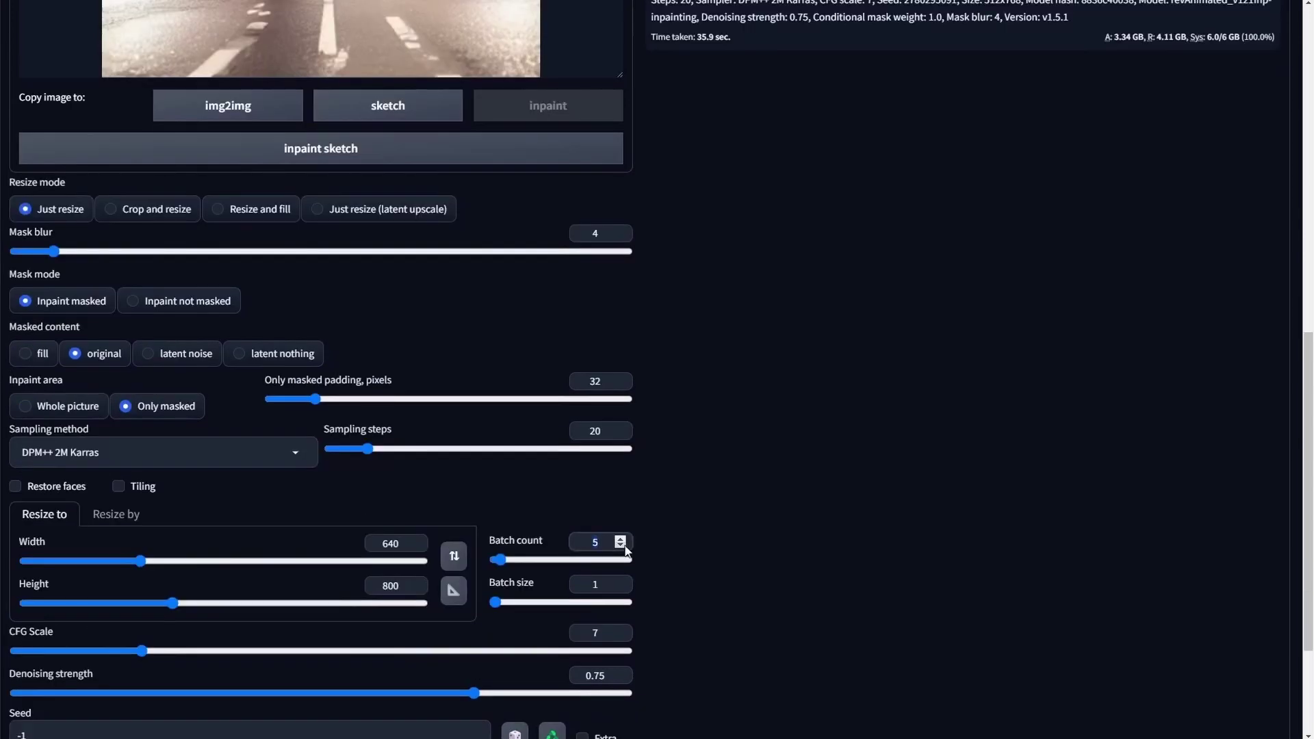
pyautogui.doubleClick(622, 547)
pyautogui.scroll(10, 970, 486)
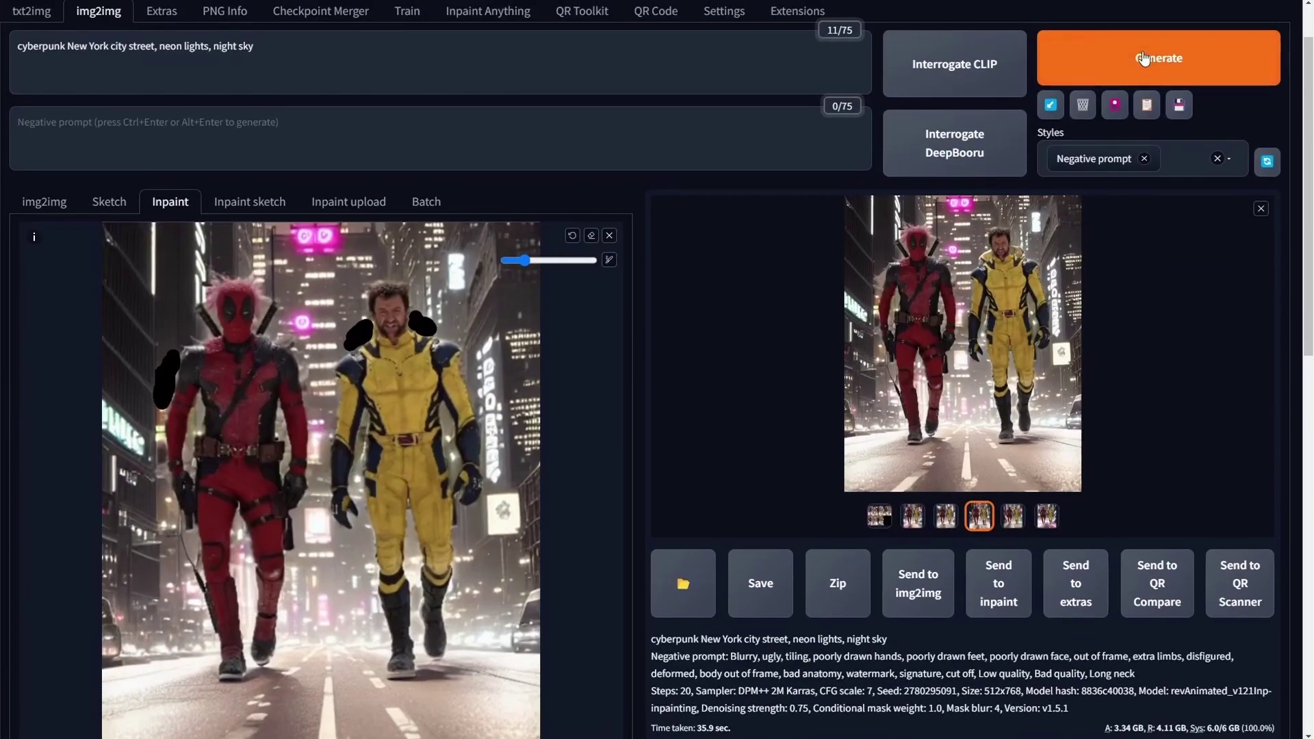
# Step: Generate the touch-up and load the new 640×800 result onto the inpaint canvas
pyautogui.click(1159, 57)
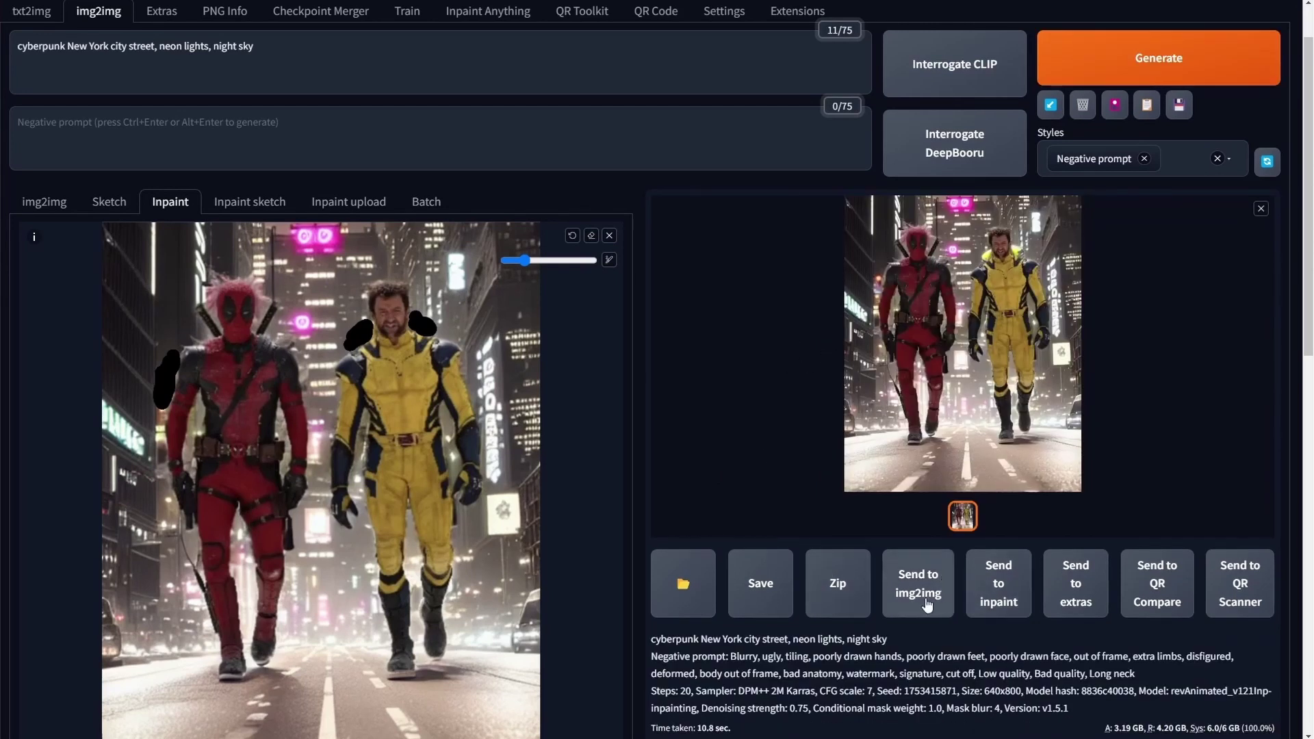
pyautogui.click(1009, 592)
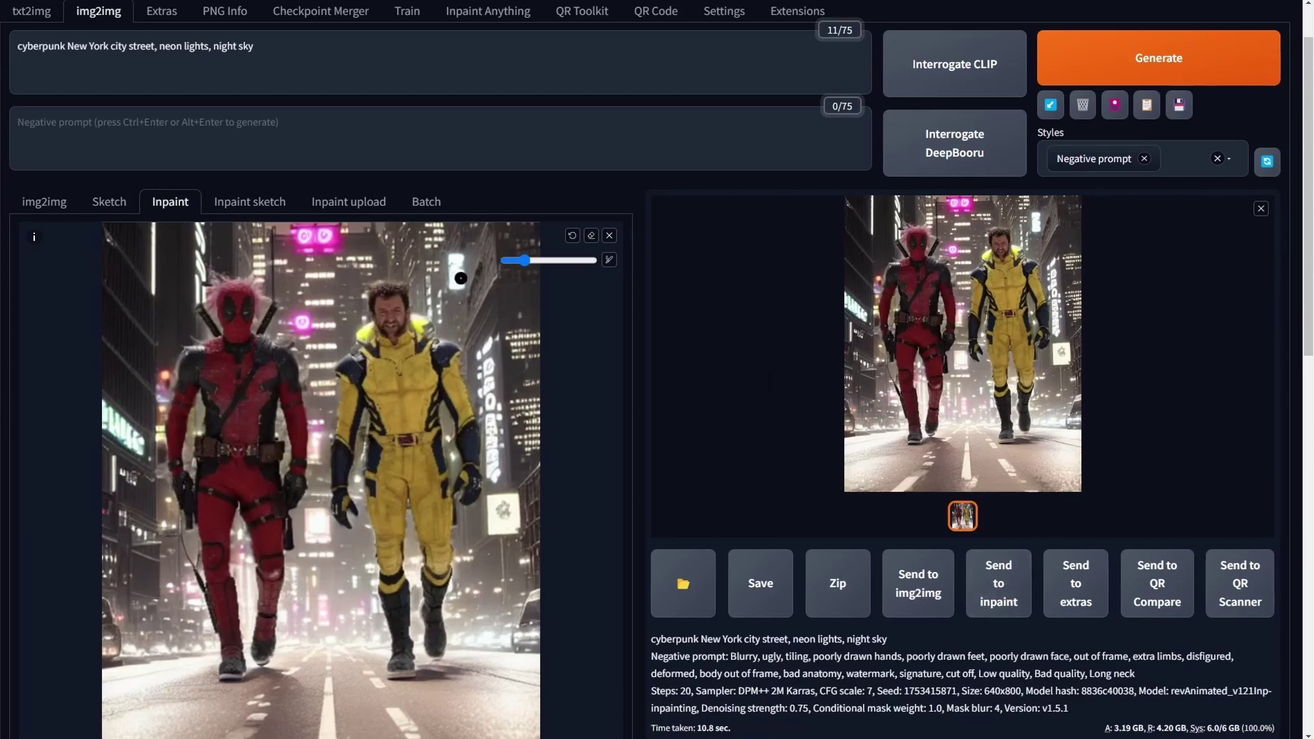
# Step: Mask the hair on both sides of Wolverine's head, generate the fix, and view it full-size
pyautogui.moveTo(360, 317)
pyautogui.mouseDown()
pyautogui.moveTo(351, 343)
pyautogui.moveTo(362, 331)
pyautogui.moveTo(352, 305)
pyautogui.moveTo(332, 309)
pyautogui.moveTo(341, 355)
pyautogui.mouseUp()
pyautogui.moveTo(419, 328)
pyautogui.mouseDown()
pyautogui.moveTo(432, 292)
pyautogui.moveTo(448, 331)
pyautogui.mouseUp()
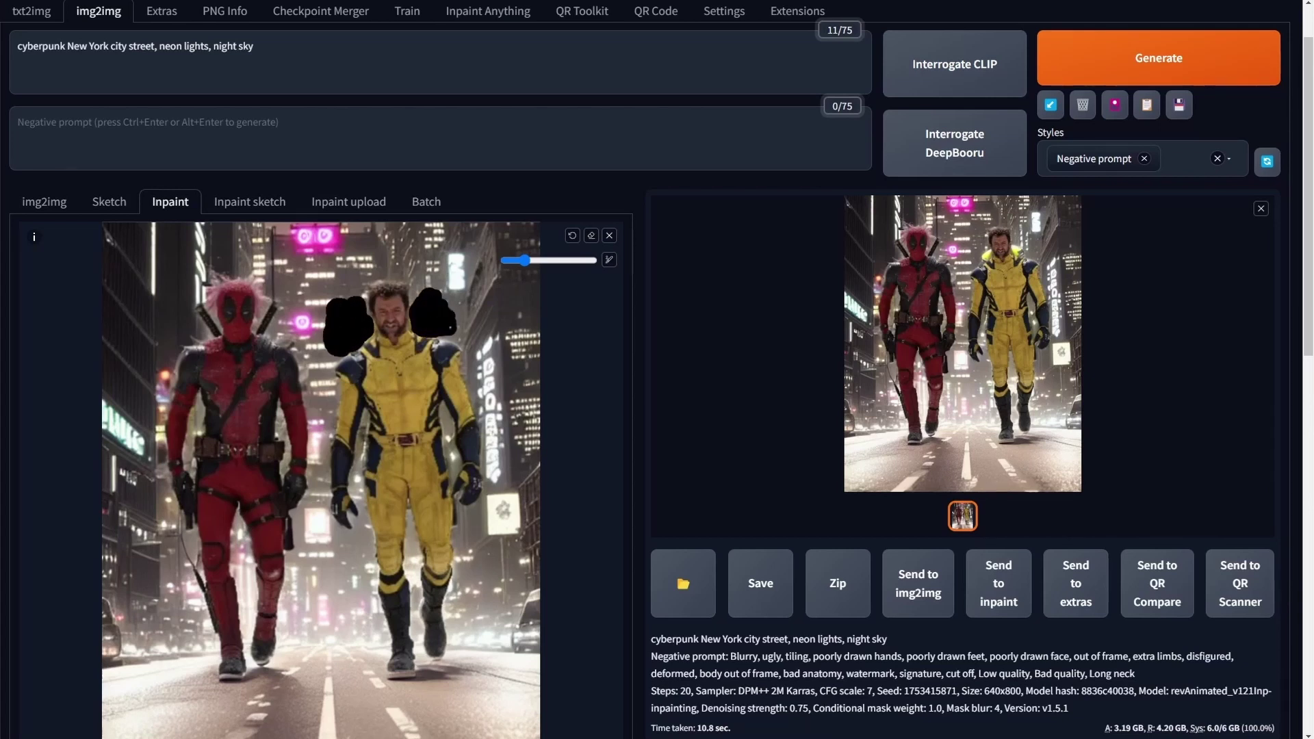
pyautogui.click(1110, 65)
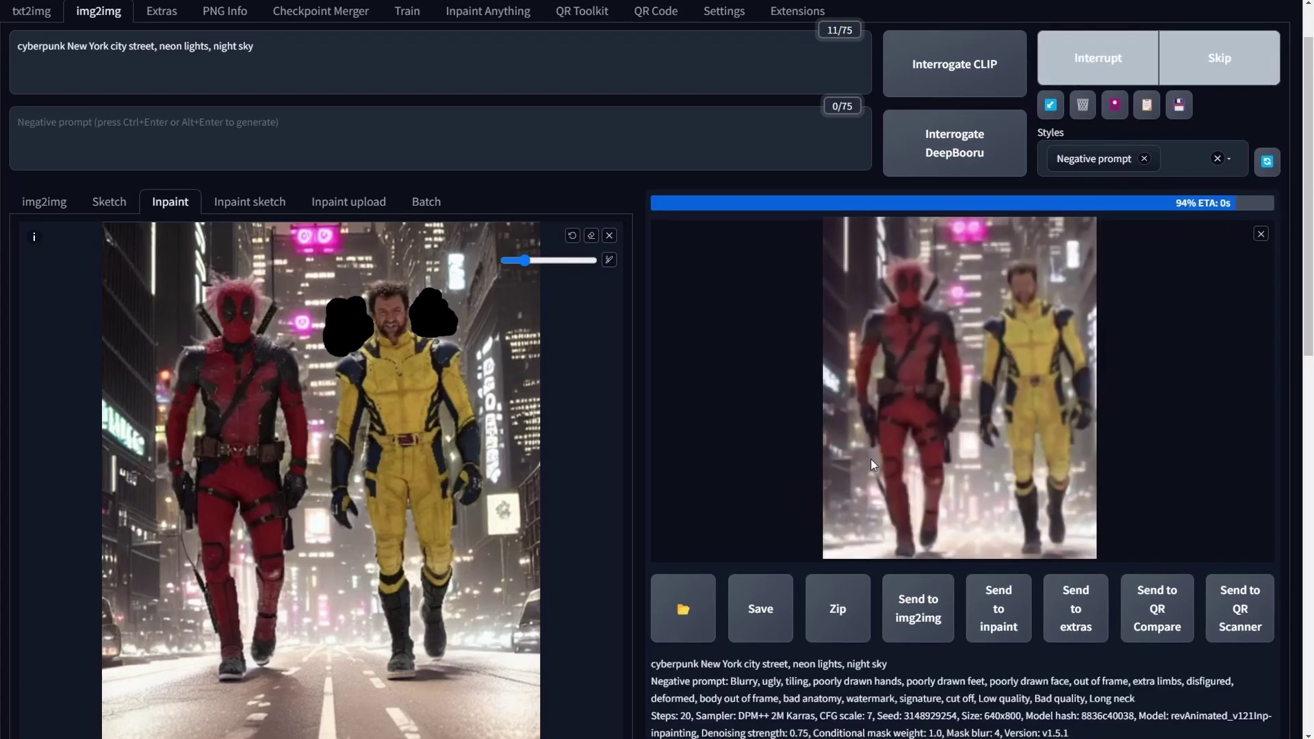
pyautogui.click(1006, 373)
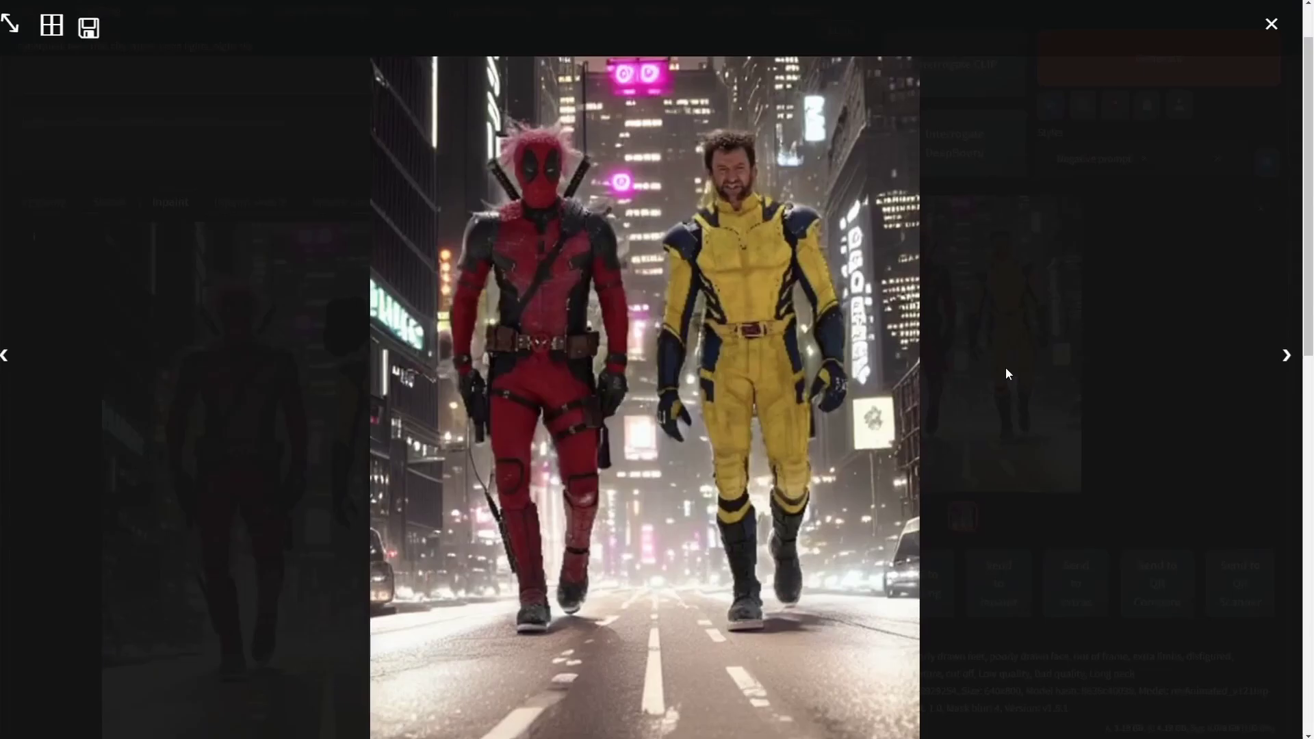